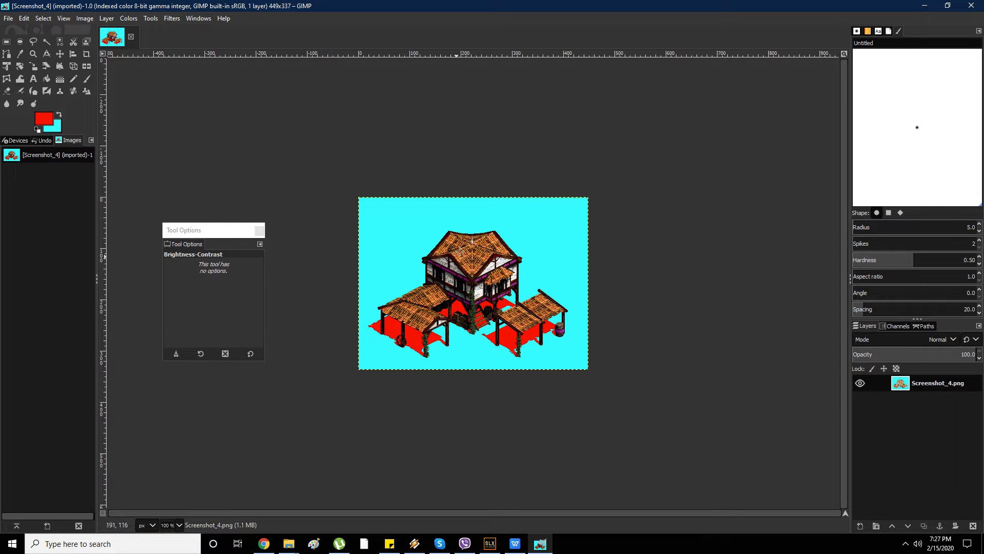
- Outline the left slope of the main building's upper roof with a polygonal Free Select selection
key("2")
scroll(397, 255, "up", 1)
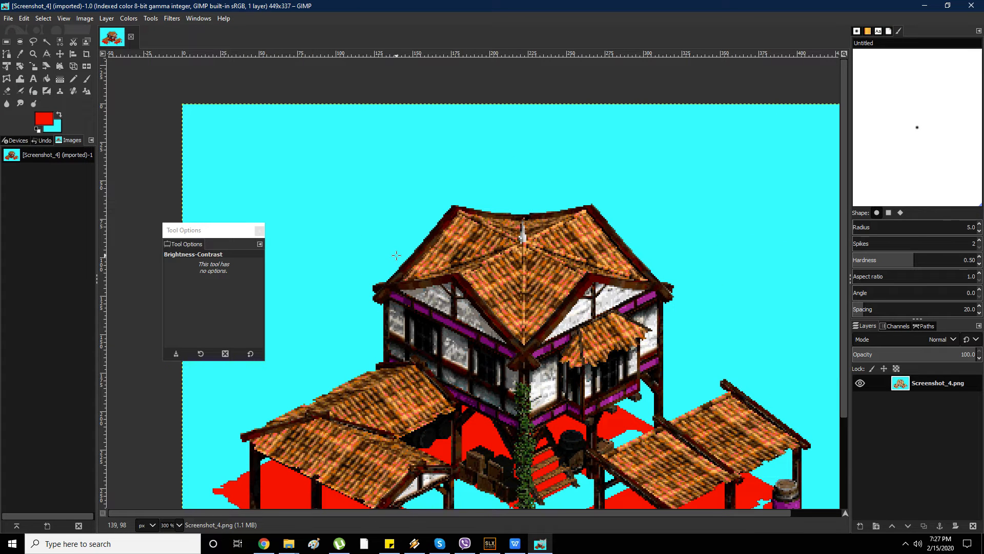
scroll(405, 257, "down", 1)
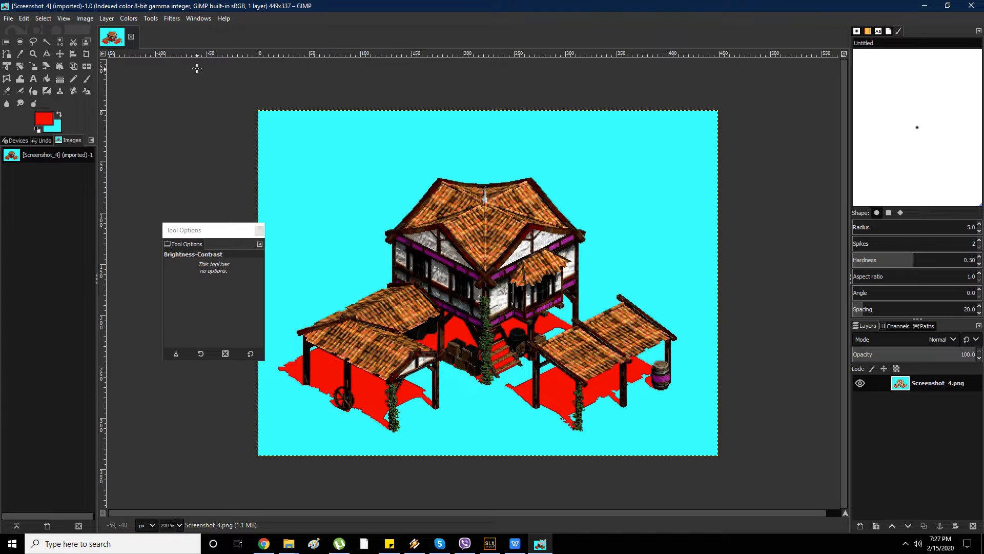
left_click(33, 41)
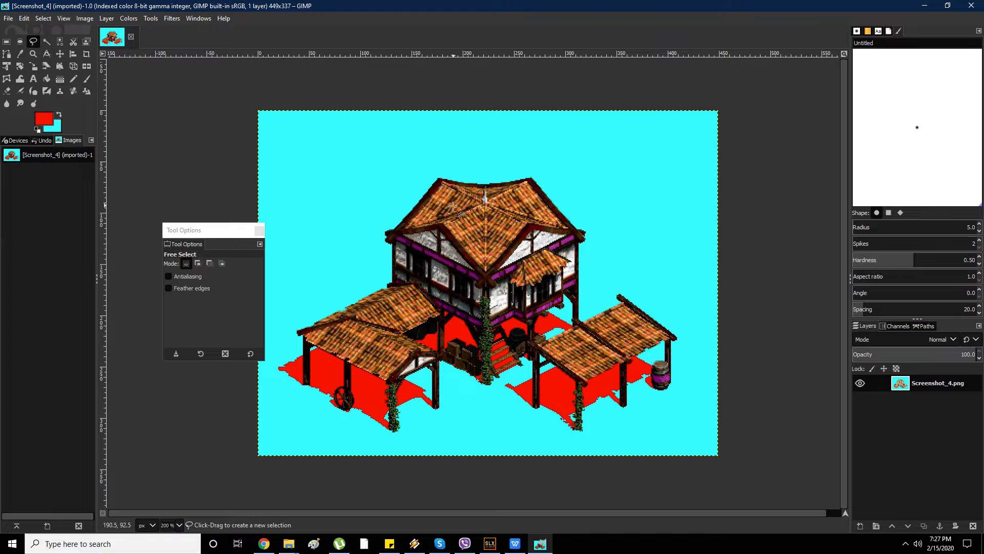
scroll(440, 208, "up", 2)
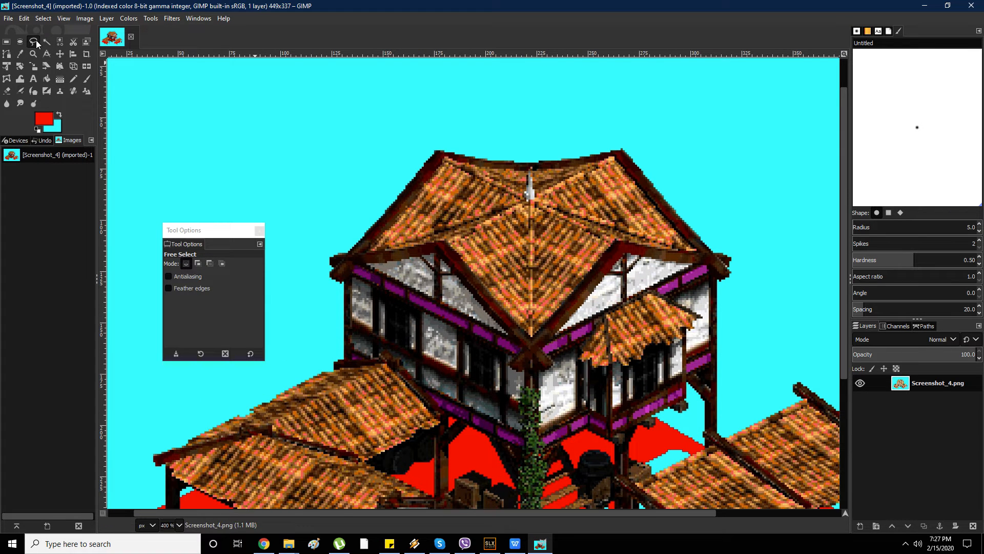
left_click(442, 159)
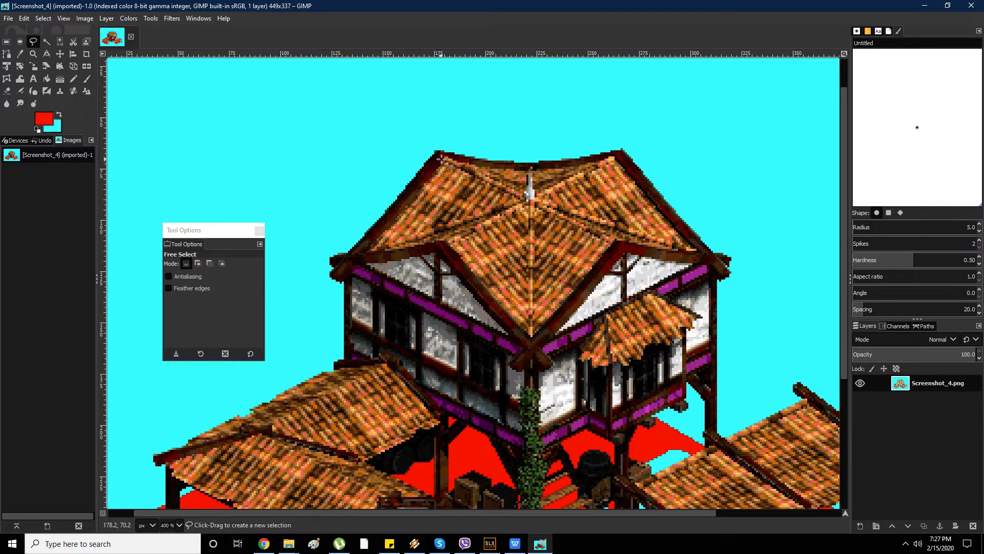
left_click(522, 198)
left_click(445, 239)
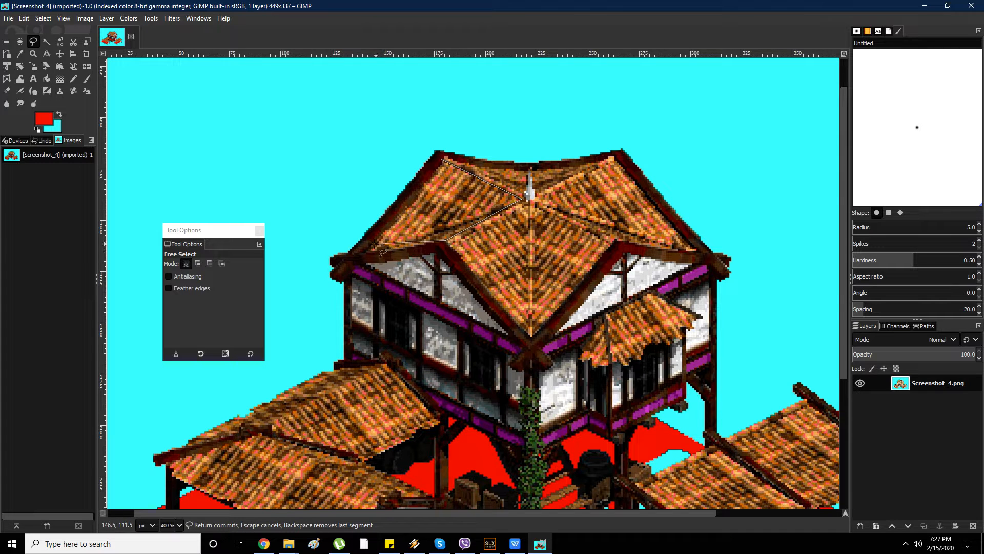
left_click(365, 250)
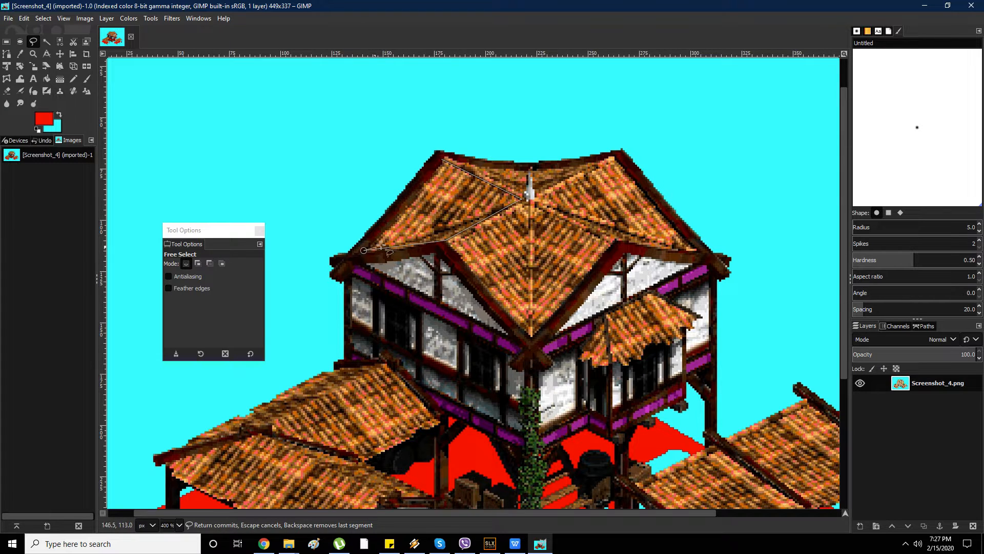
left_click(443, 160)
key("Return")
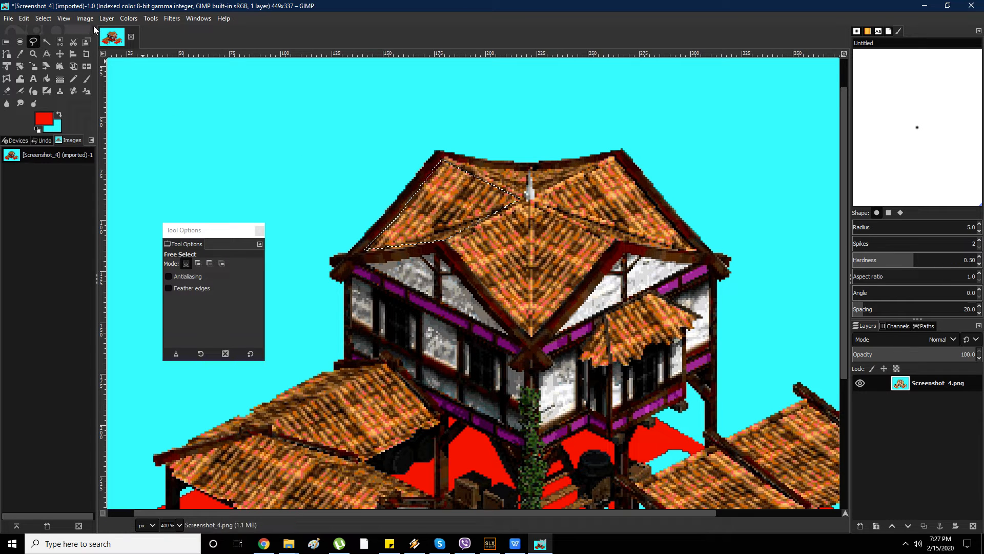
- Darken the selected upper roof slope by setting its brightness to -50
left_click(127, 19)
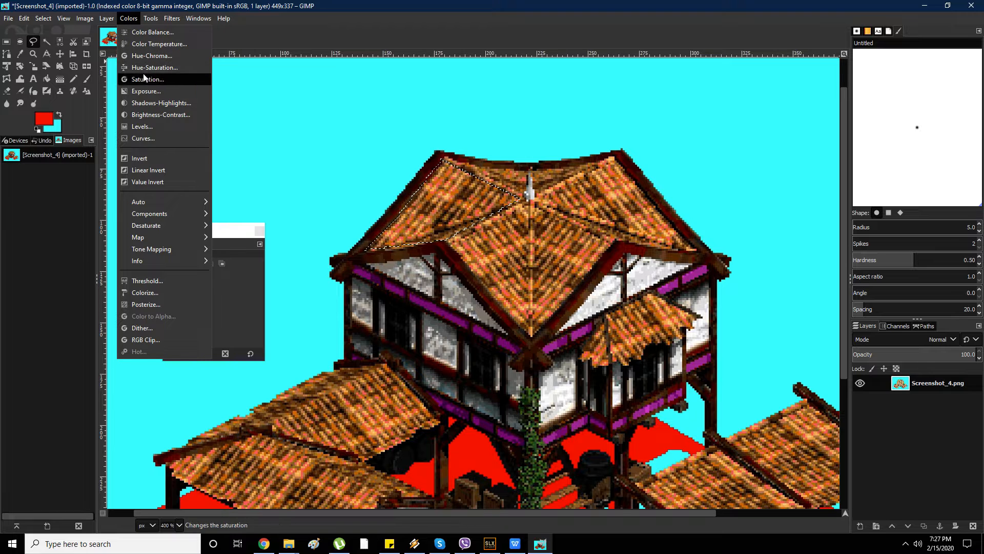
left_click(154, 114)
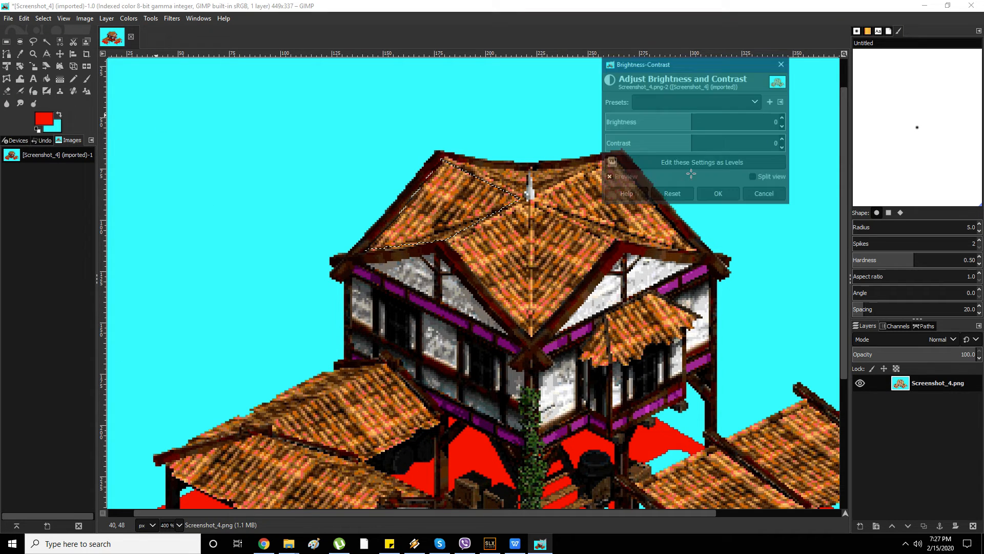
left_click(783, 127)
left_click_drag(785, 130, 786, 130)
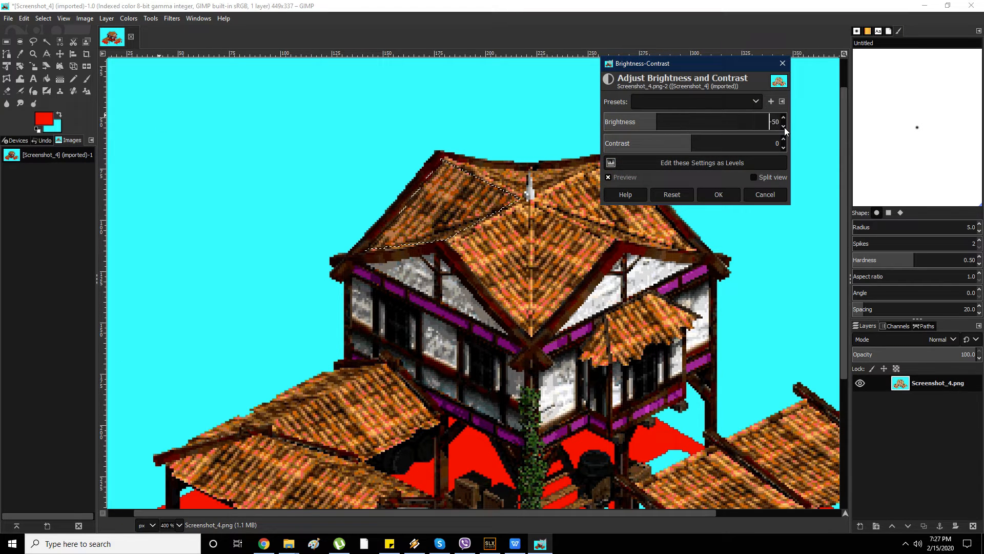
left_click(727, 191)
key("r")
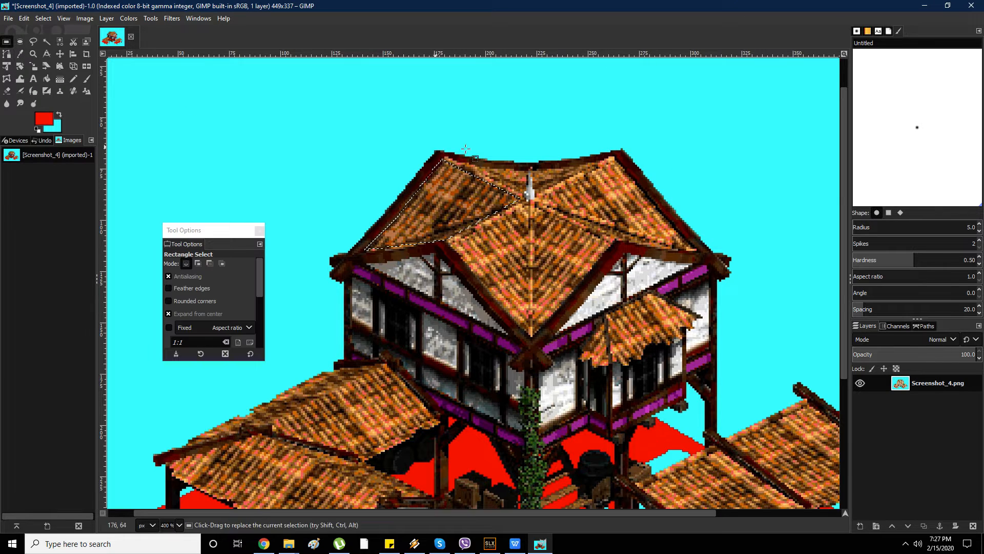
- Free-select the rear slope of the left annex roof, following its ridge and looping loosely through the cyan background
scroll(535, 149, "down", 2)
scroll(535, 148, "down", 1)
scroll(566, 223, "up", 1)
scroll(433, 238, "up", 1)
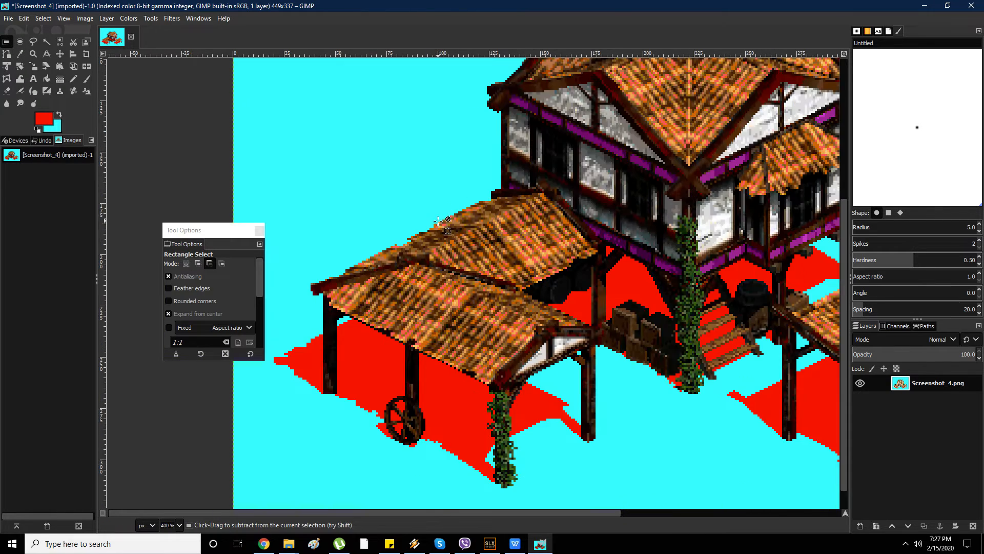
scroll(430, 241, "up", 1)
scroll(494, 226, "down", 1)
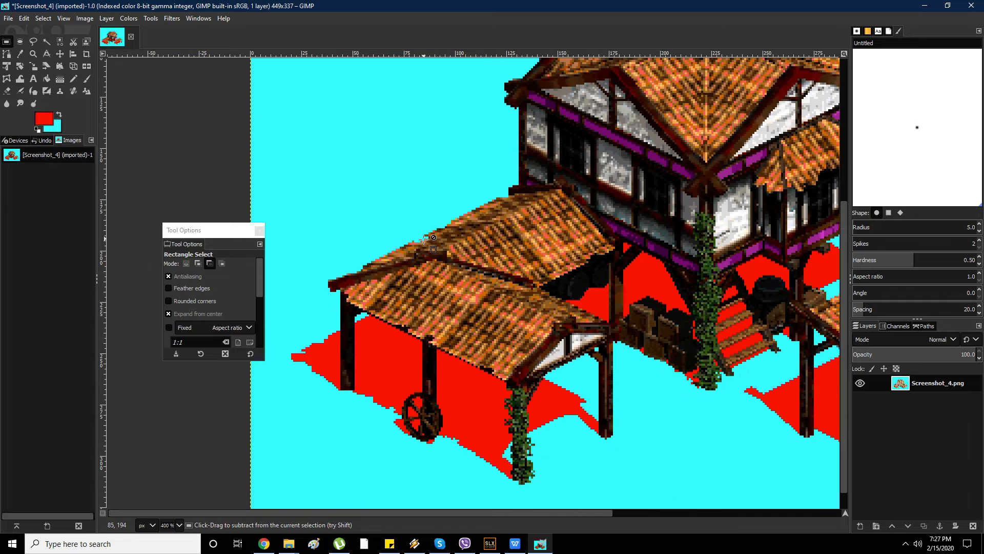
left_click(33, 41)
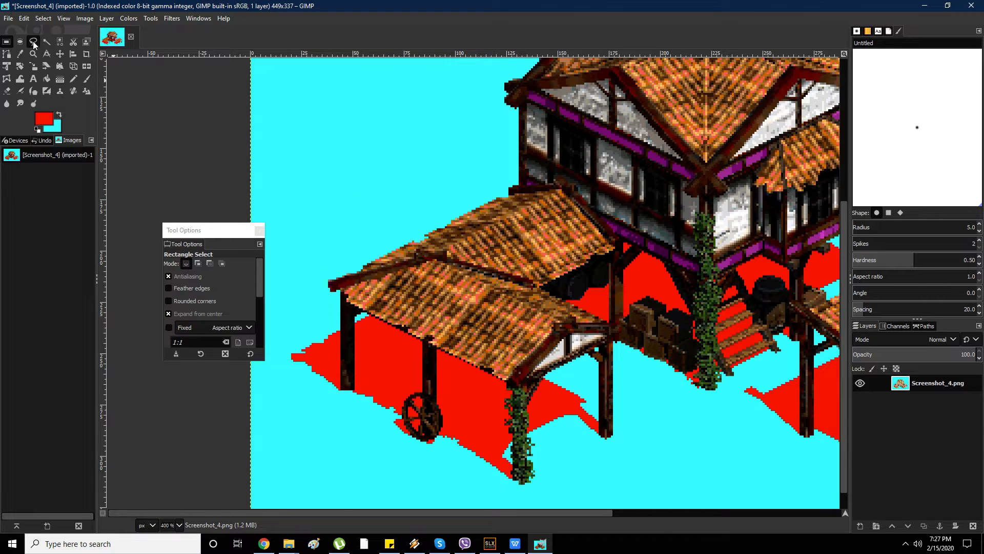
left_click(556, 190)
left_click(451, 198)
left_click(334, 221)
left_click(300, 252)
left_click(300, 282)
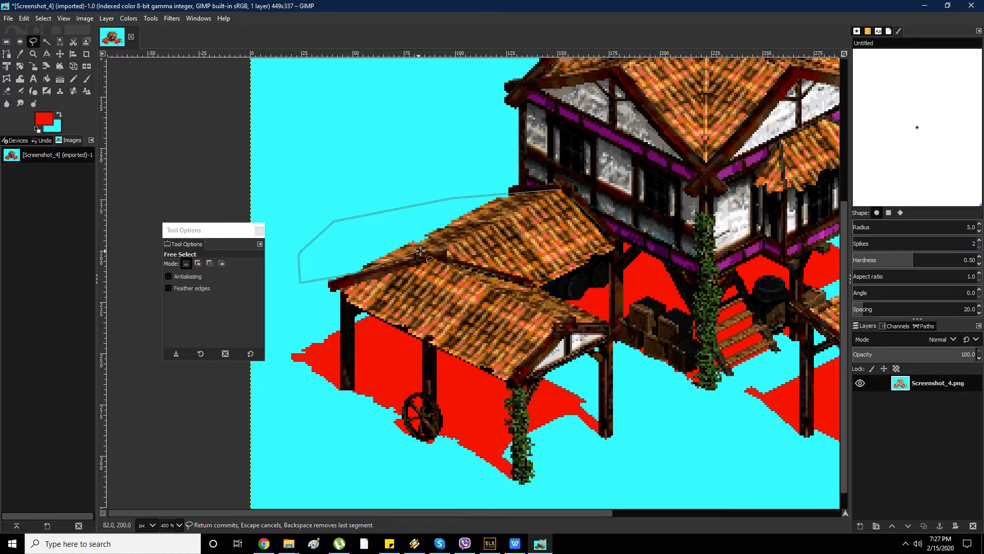
left_click(438, 252)
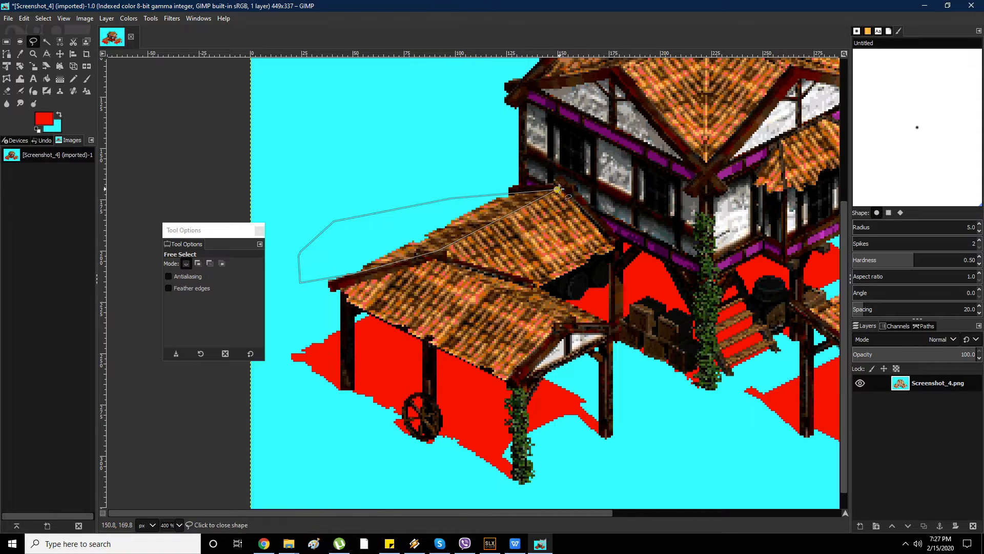
left_click(556, 190)
key("Return")
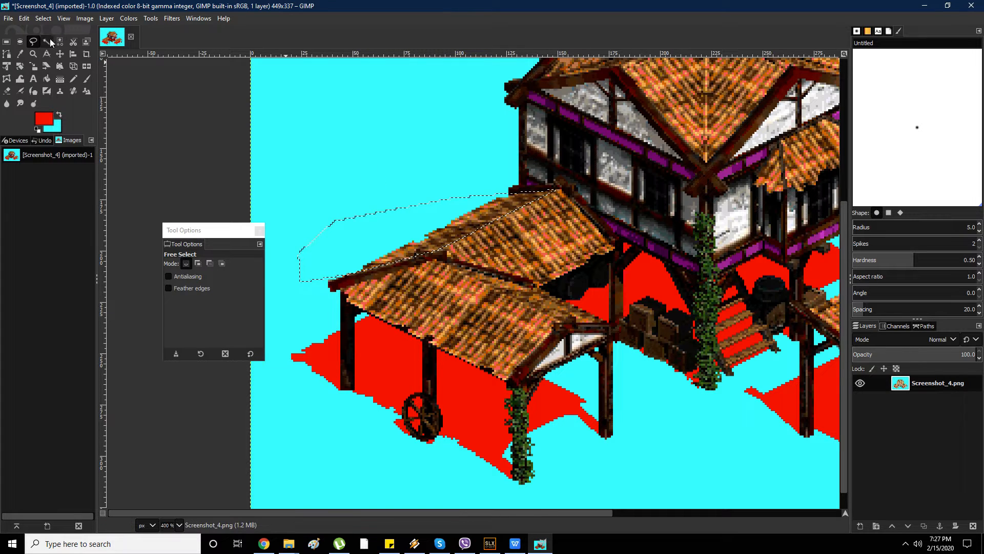
- Darken the selected rear slope of the annex roof by lowering its brightness
left_click(128, 18)
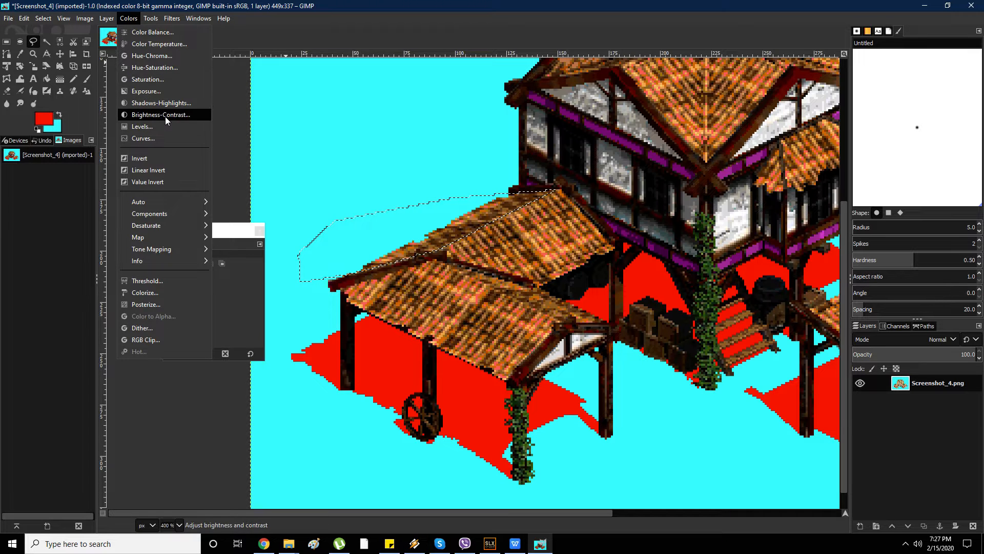
left_click(168, 115)
left_click(783, 127)
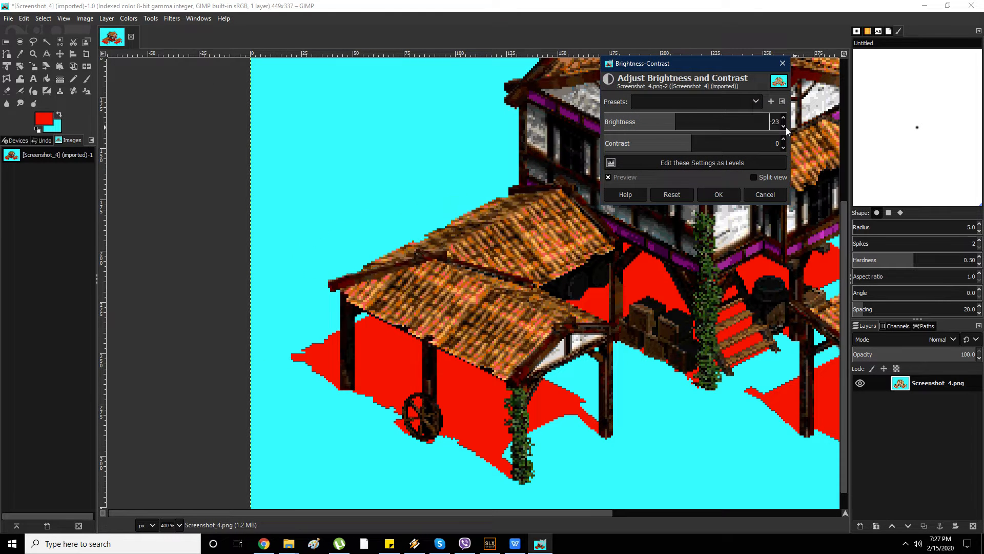
left_click(719, 194)
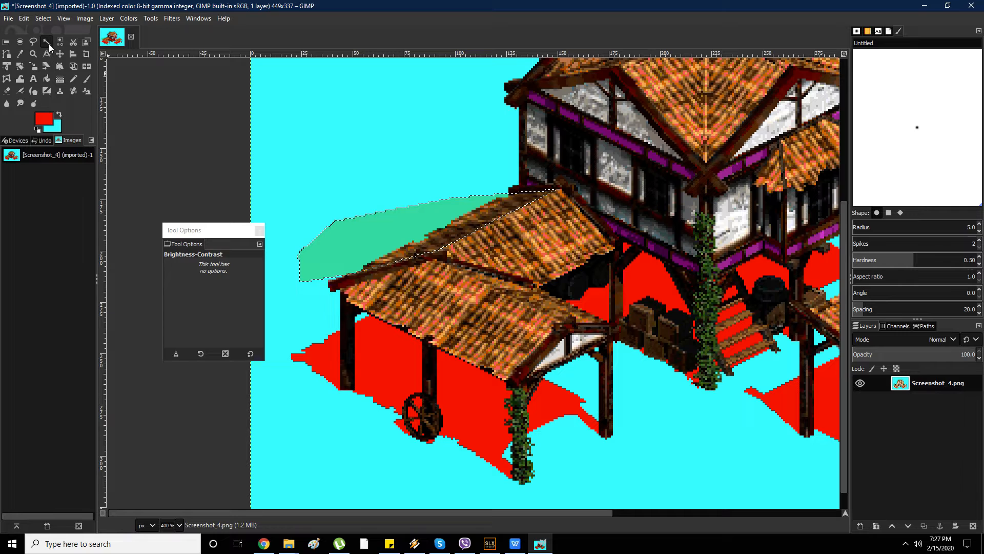
- Fuzzy-select the discoloured green patch above the annex roof, restore it to cyan, and select the whole outer background
left_click(47, 41)
left_click(413, 225)
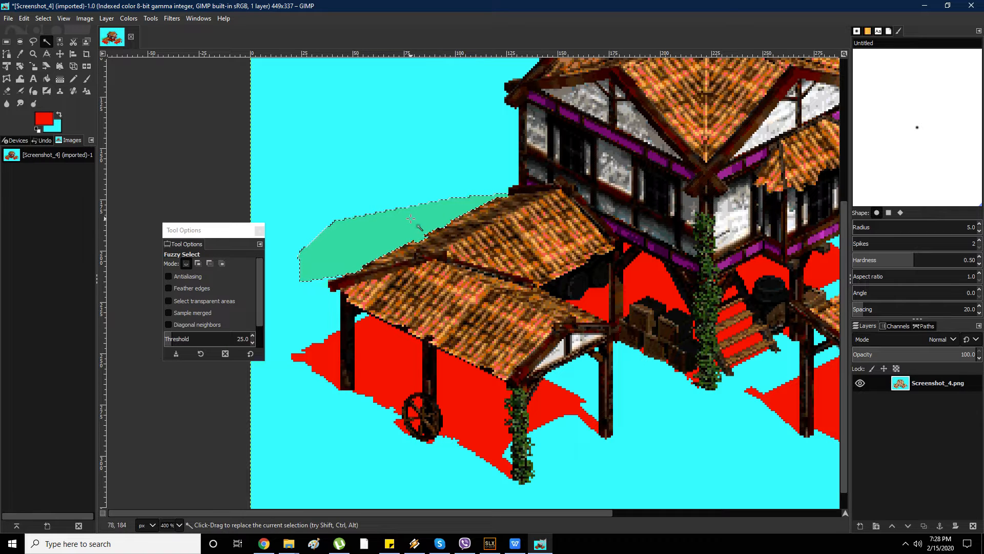
left_click(106, 19)
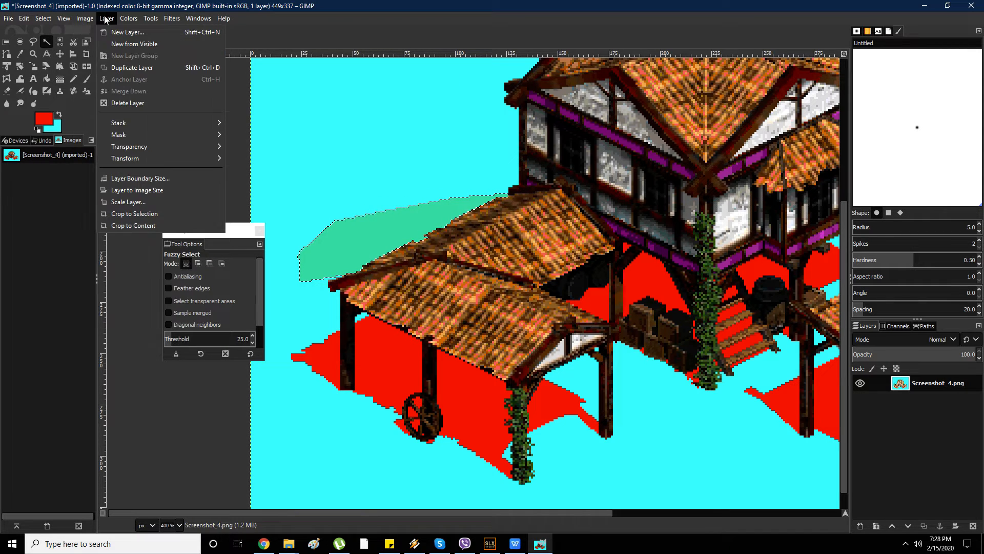
mouse_move(229, 146)
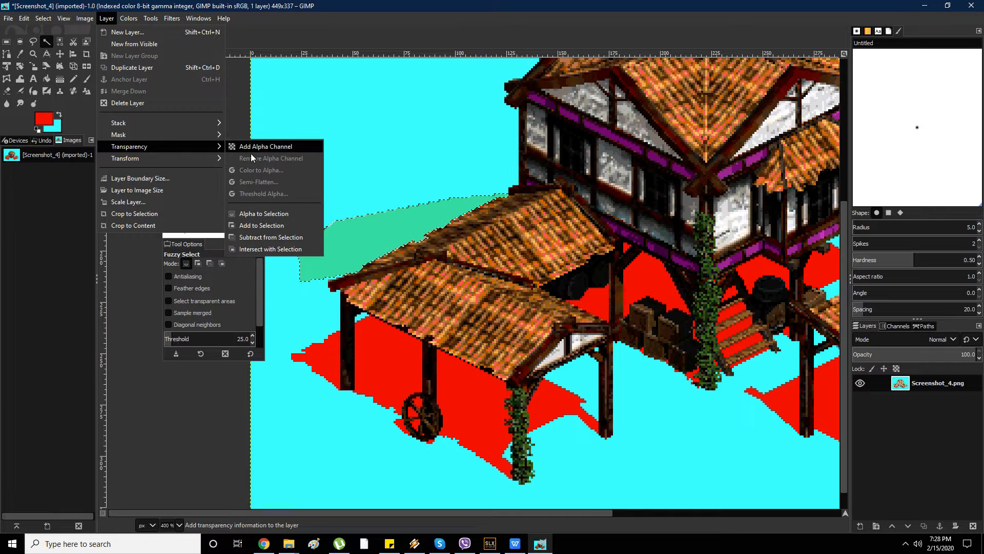
left_click(58, 129)
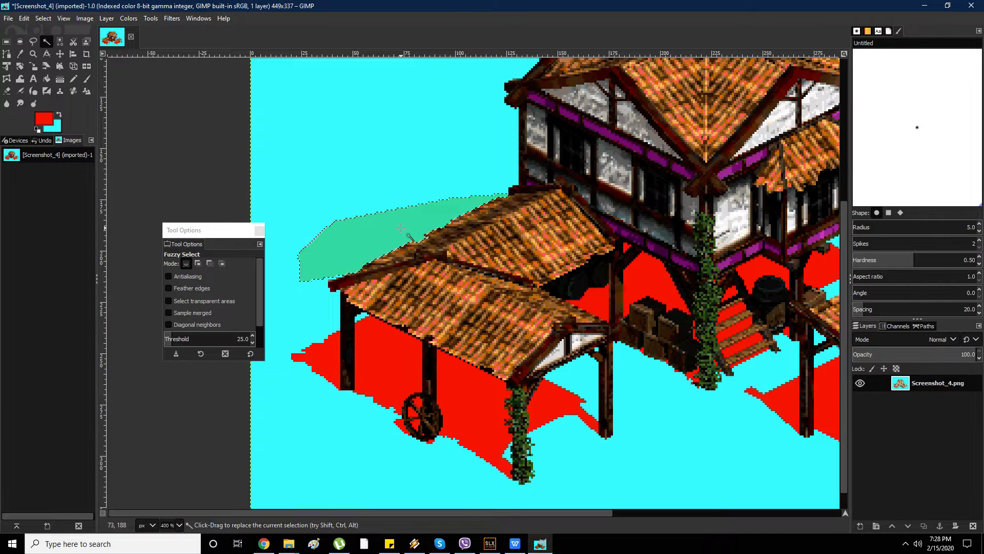
key("minus")
key("minus")
key("minus")
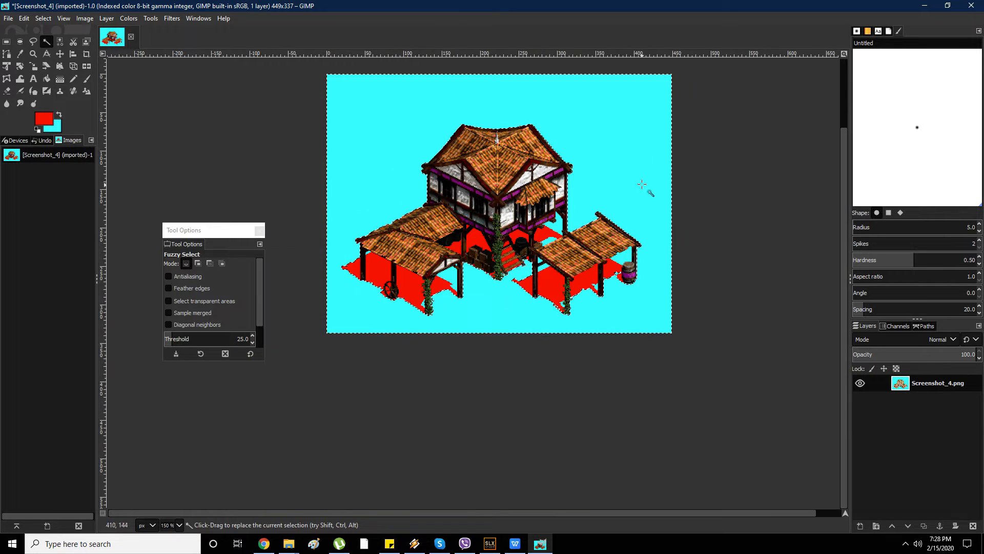
scroll(474, 227, "up", 2)
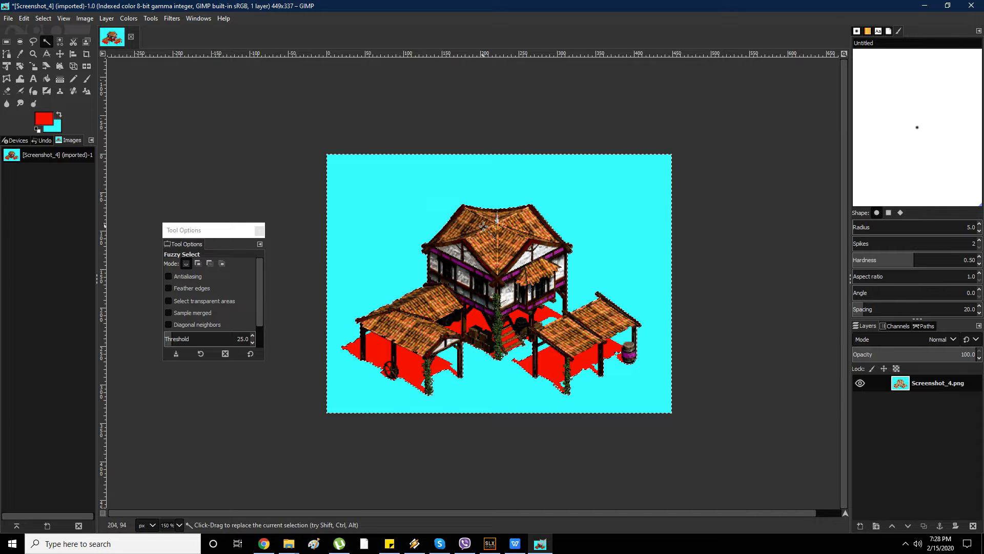
- Clear the background selection and overwrite Screenshot_4.png with the edited image
left_click(7, 42)
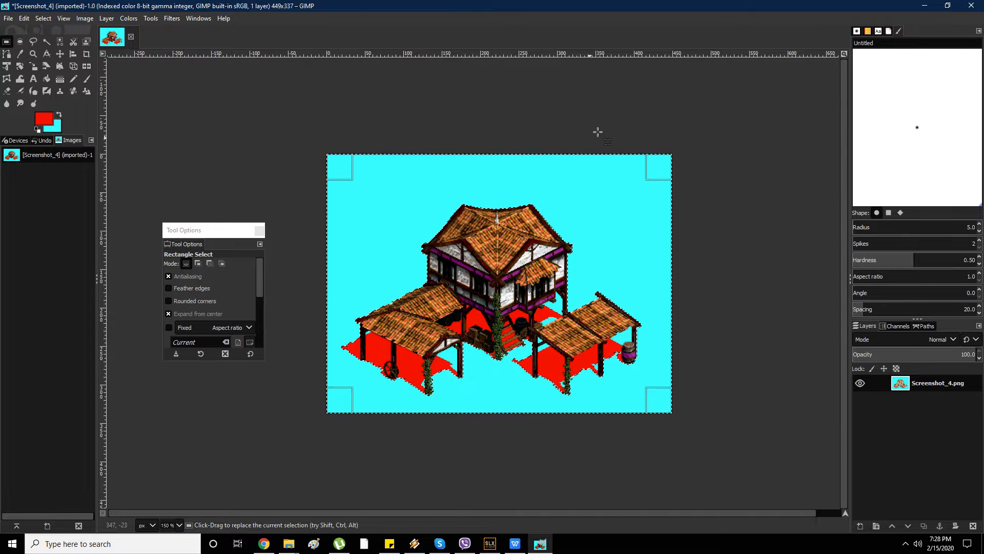
left_click(8, 18)
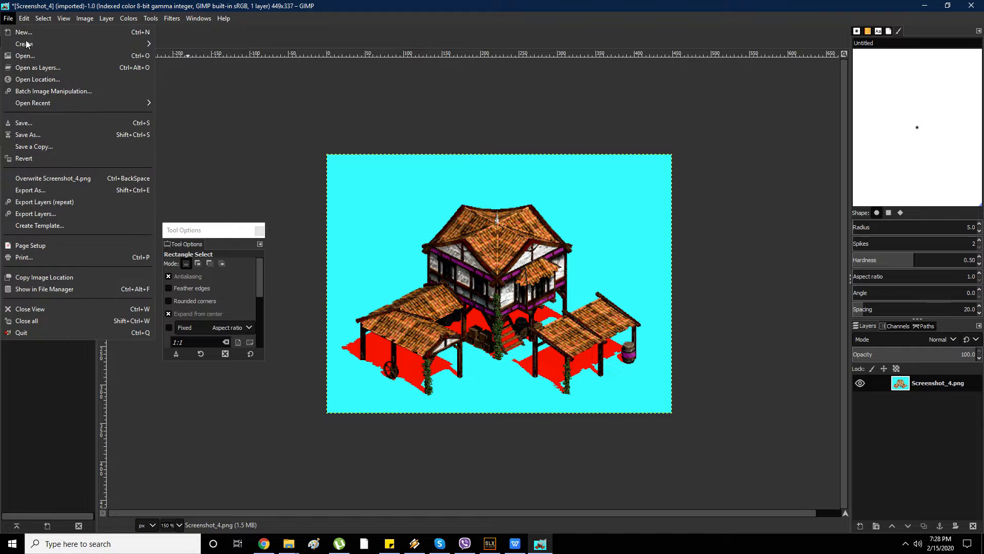
left_click(79, 181)
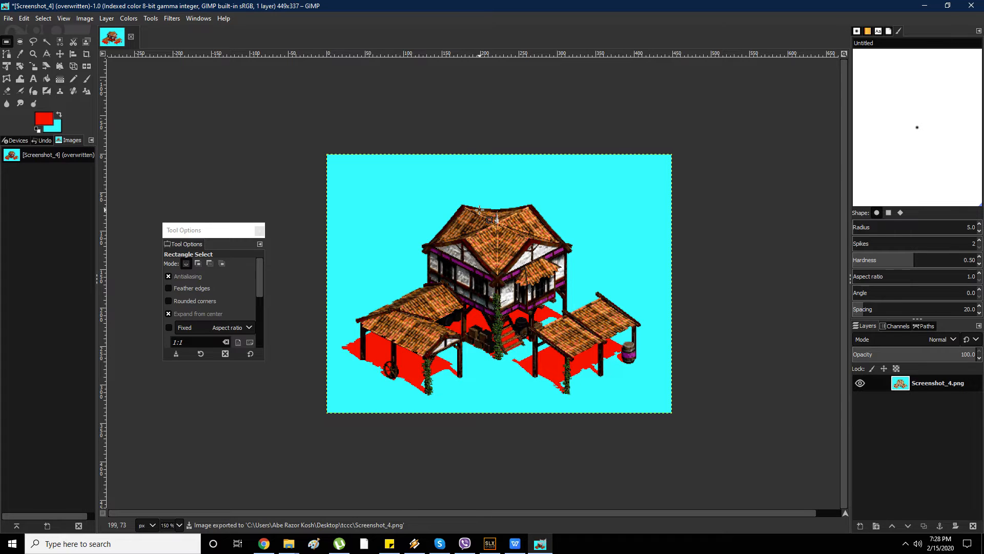
scroll(561, 264, "up", 3)
scroll(561, 264, "down", 3)
scroll(571, 323, "up", 1)
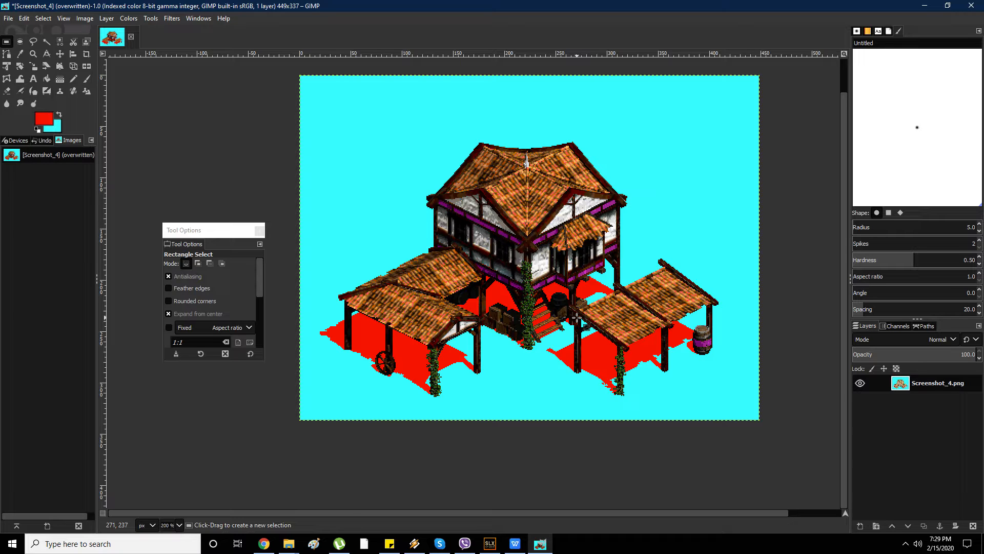
scroll(635, 277, "down", 2)
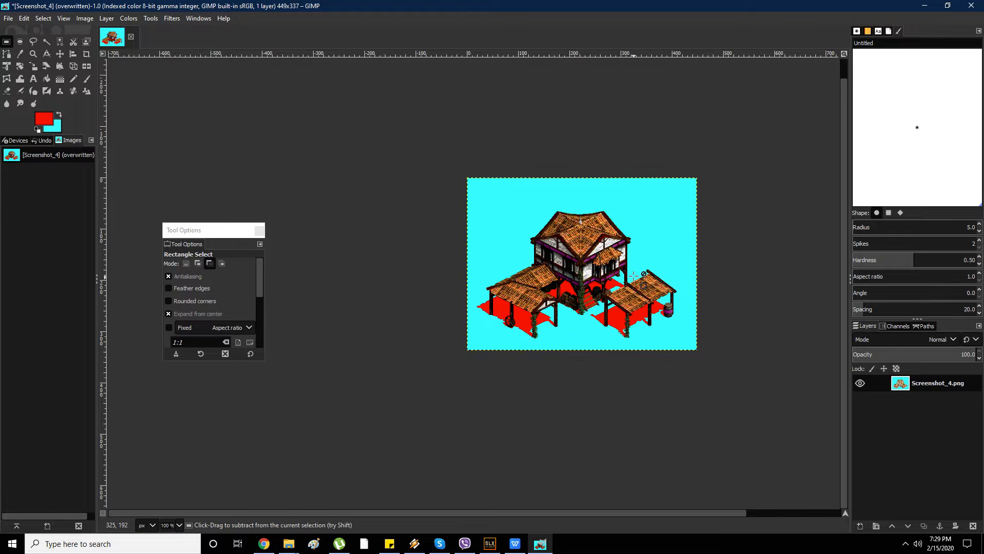
scroll(525, 234, "up", 1)
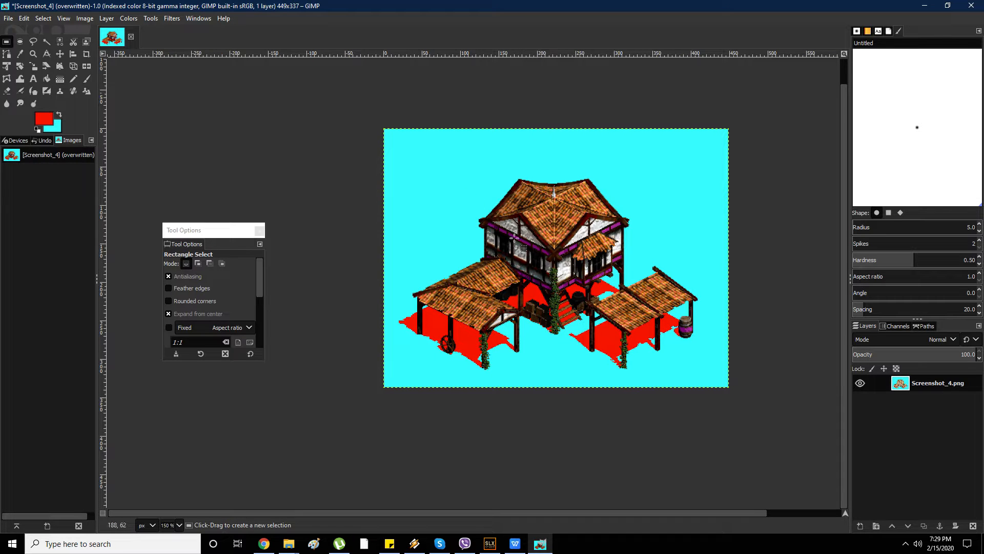
- Show the desktop and create a folder on it named Castle Age Town Centre
right_click(598, 545)
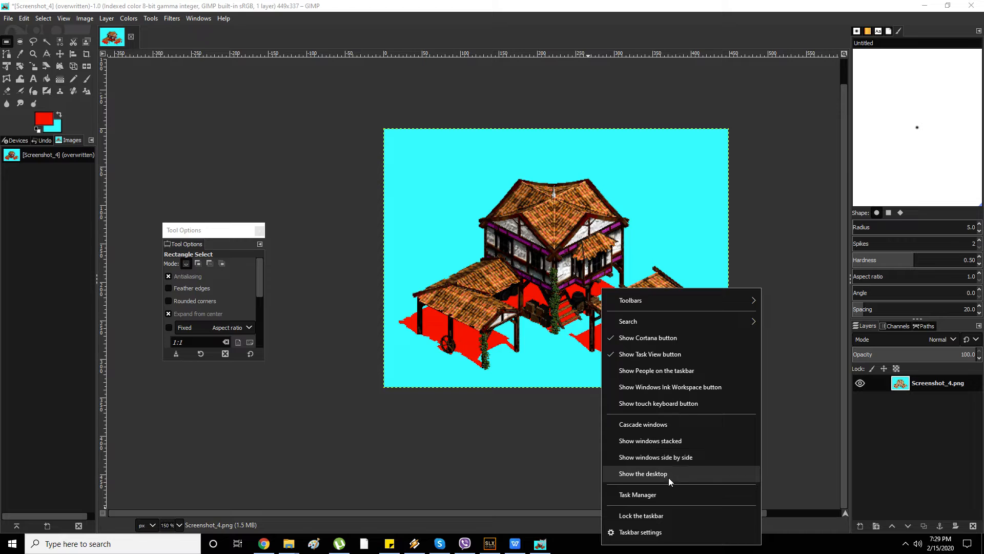
left_click(668, 475)
right_click(84, 188)
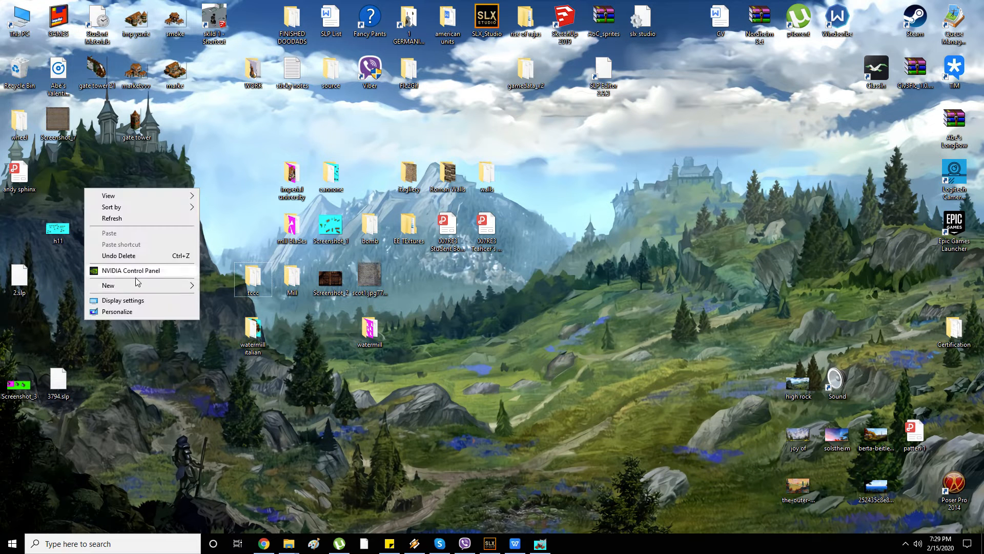
mouse_move(134, 285)
left_click(290, 281)
type("Cas")
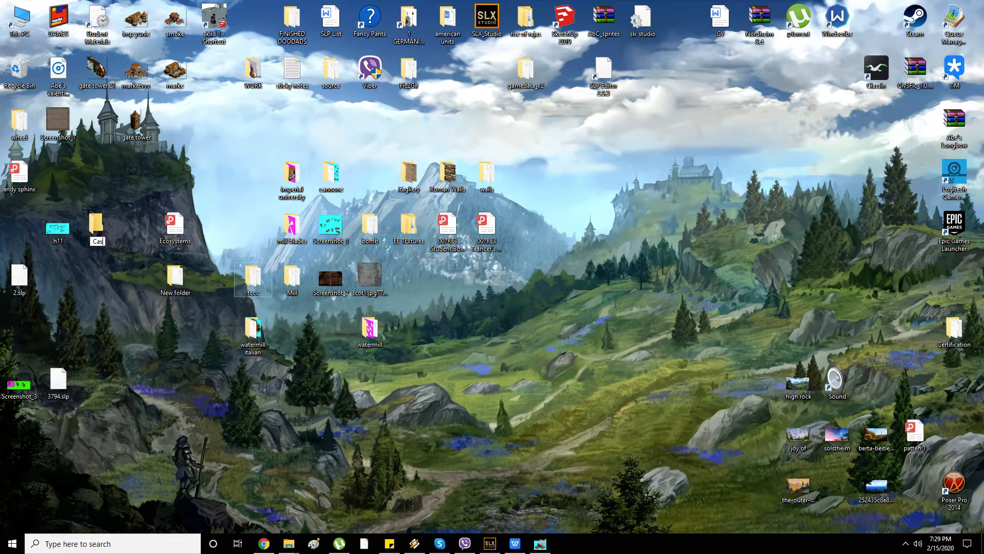
type("tle Age Town CEntre")
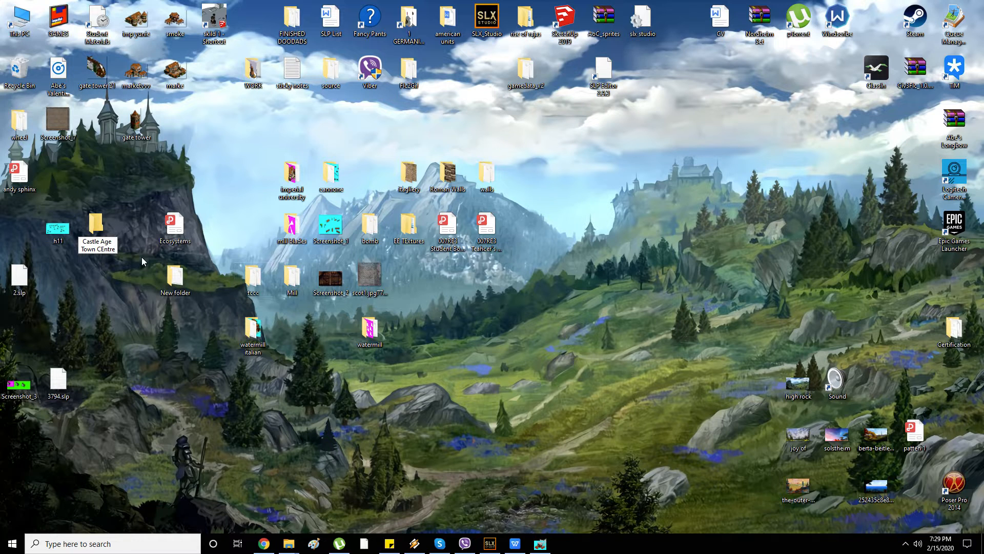
key("Left")
key("Left")
key("Left")
key("Left")
key("BackSpace")
type("e")
key("Return")
- Open the Castle Age Town Centre folder and enlarge its window over the middle of the desktop
key("Return")
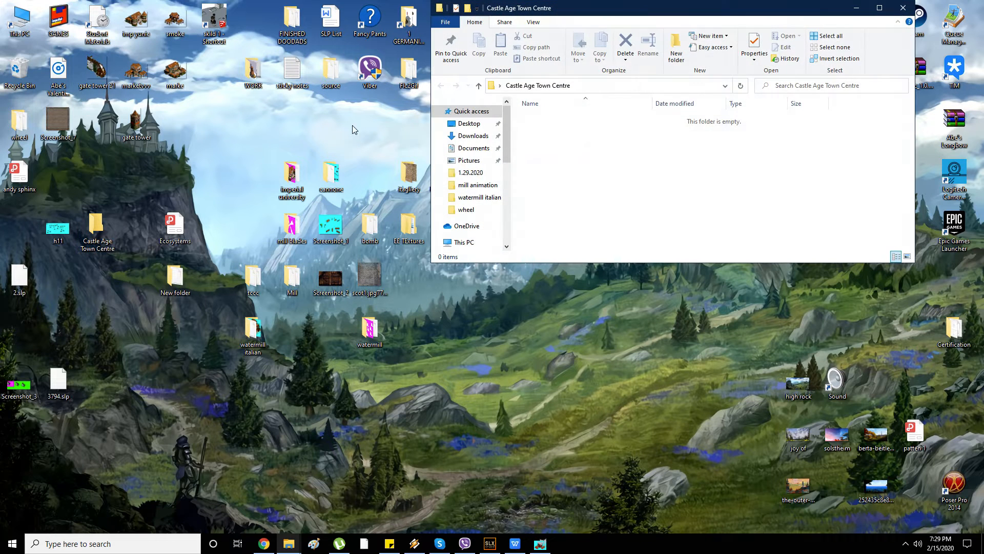
left_click_drag(664, 11, 591, 35)
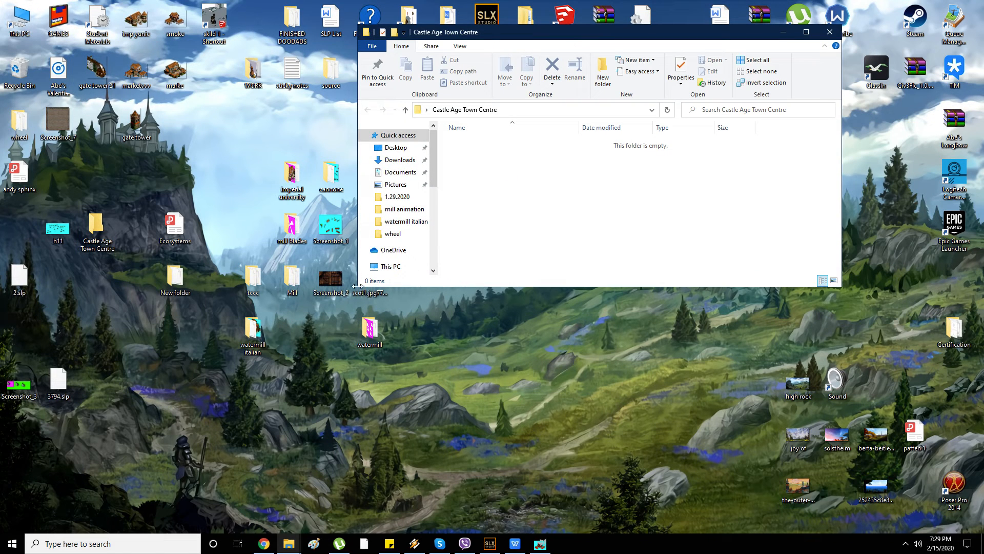
left_click_drag(354, 286, 194, 287)
left_click_drag(613, 286, 612, 479)
- Create a subfolder named Centre in the Castle Age Town Centre folder
right_click(485, 231)
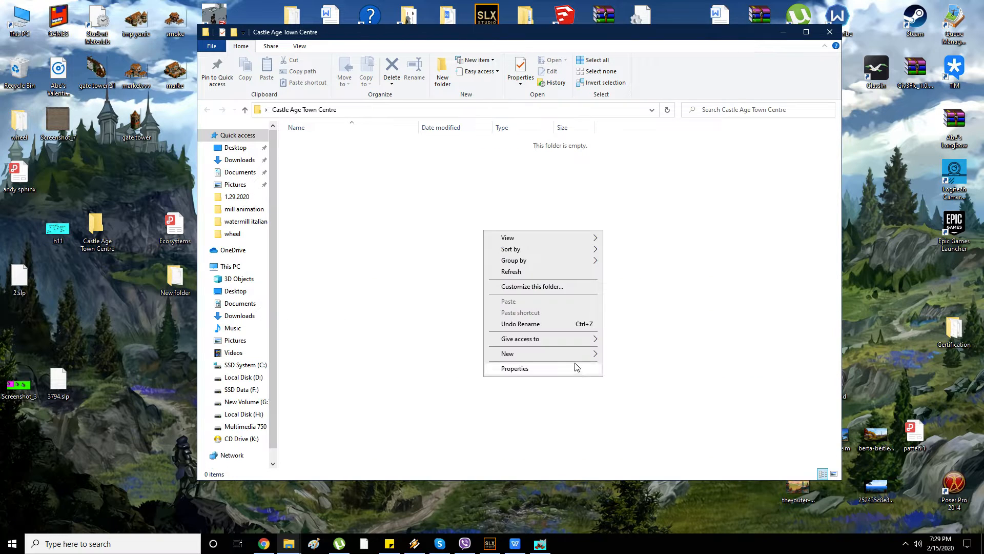
mouse_move(574, 351)
left_click(690, 353)
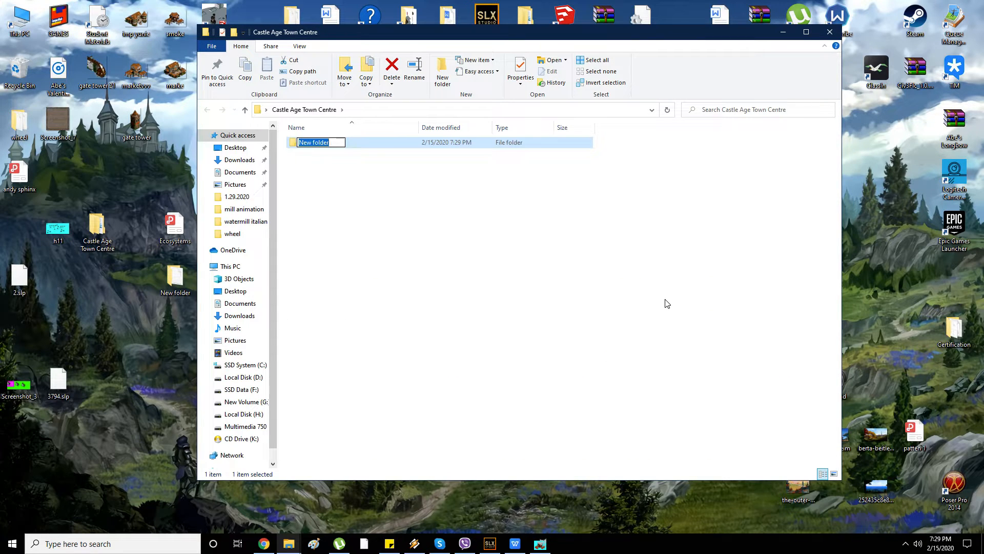
type("CEnte")
key("BackSpace")
key("BackSpace")
key("BackSpace")
key("BackSpace")
type("Centre")
key("Return")
- Add a second subfolder named Left Wing beside Centre
right_click(452, 198)
mouse_move(518, 328)
left_click(584, 324)
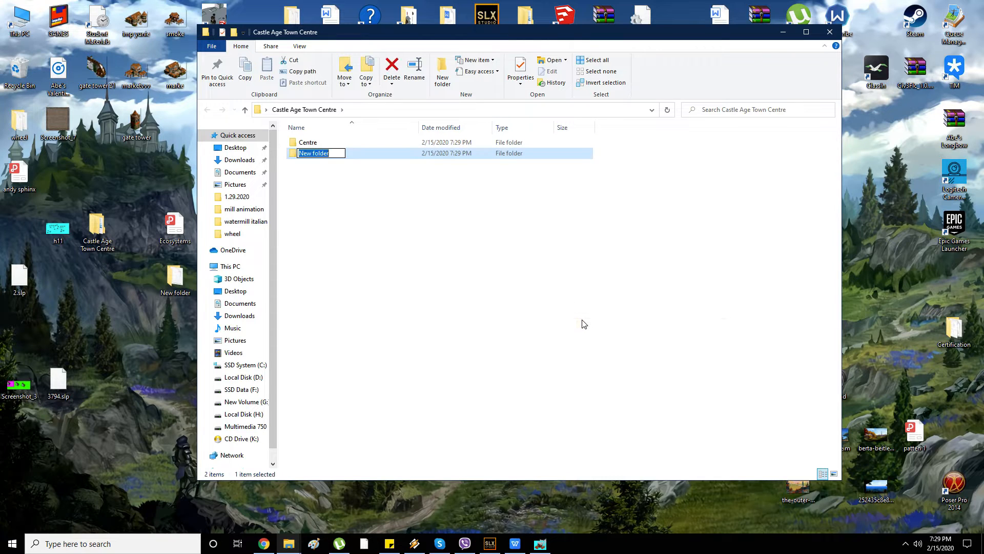
type("Left Wing")
- Add a third subfolder named Right Wing in the Castle Age Town Centre folder
right_click(312, 198)
mouse_move(367, 321)
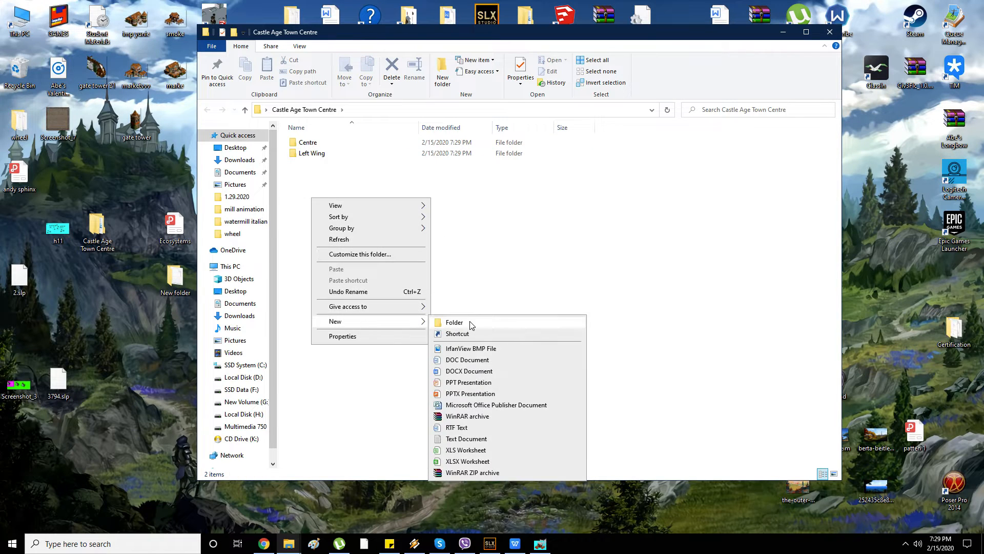
left_click(471, 324)
type("Right Wing")
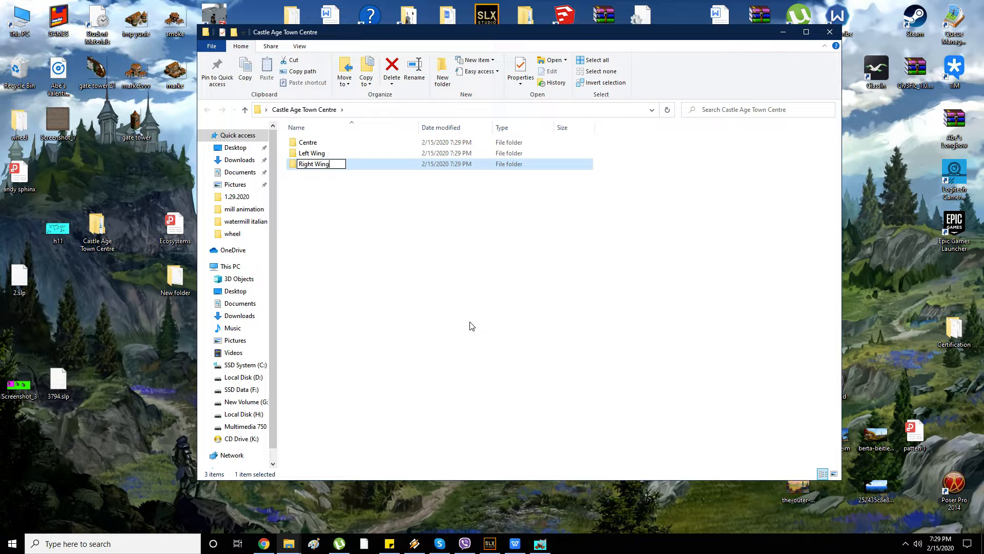
- Add a fourth subfolder named Shadow in the Castle Age Town Centre folder
right_click(372, 233)
mouse_move(434, 355)
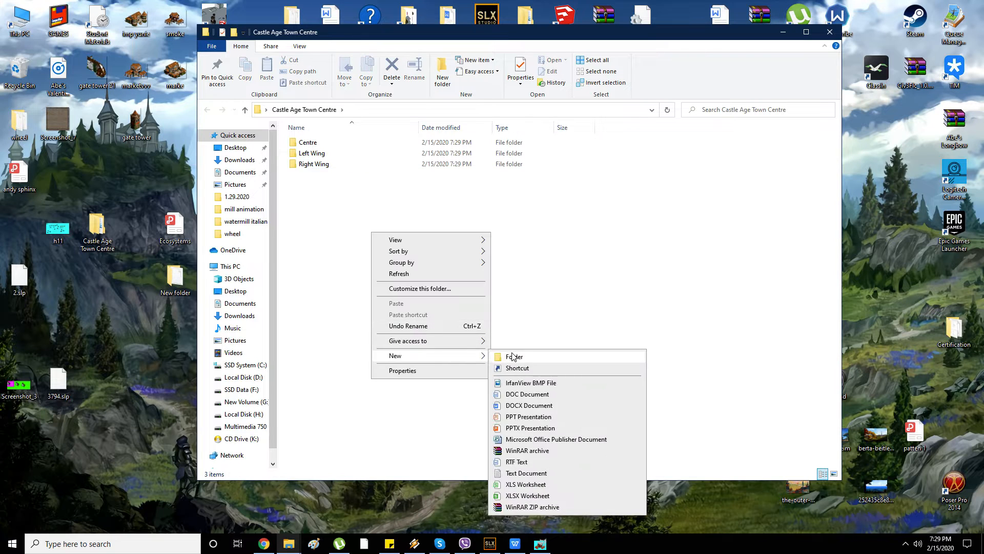
left_click(513, 355)
type("Shadow")
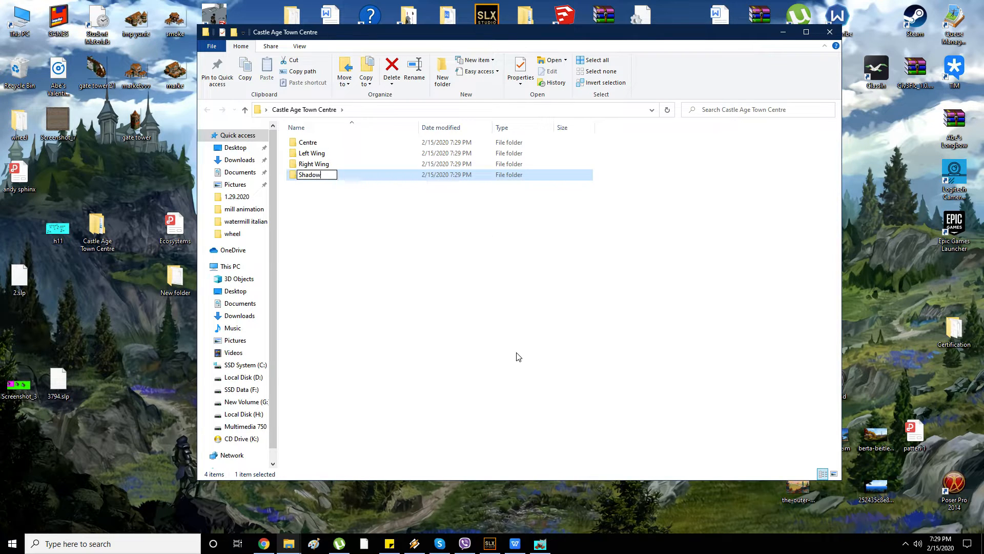
left_click(382, 220)
- Open the Left Wing folder and create a subfolder named Near Posts in it
double_click(313, 153)
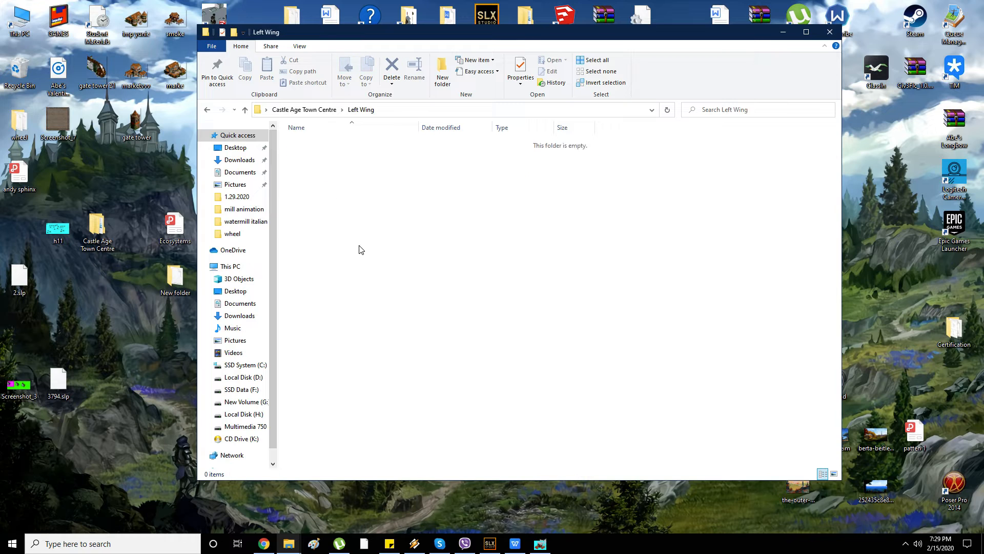
right_click(358, 249)
mouse_move(416, 370)
left_click(498, 370)
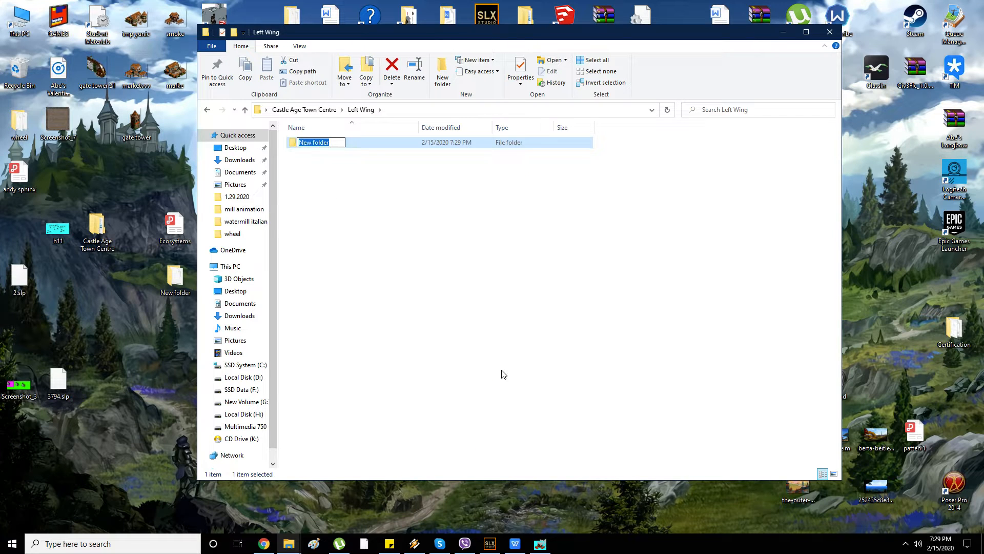
type("Near Posts")
key("Return")
- Create a second subfolder named Far Posts in the Left Wing folder
right_click(336, 175)
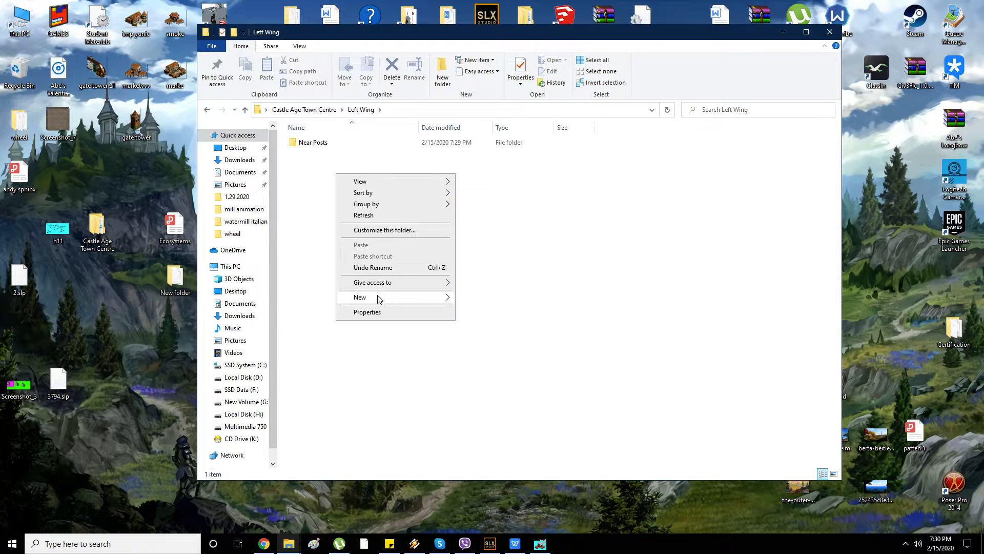
mouse_move(377, 297)
left_click(497, 299)
type("FA")
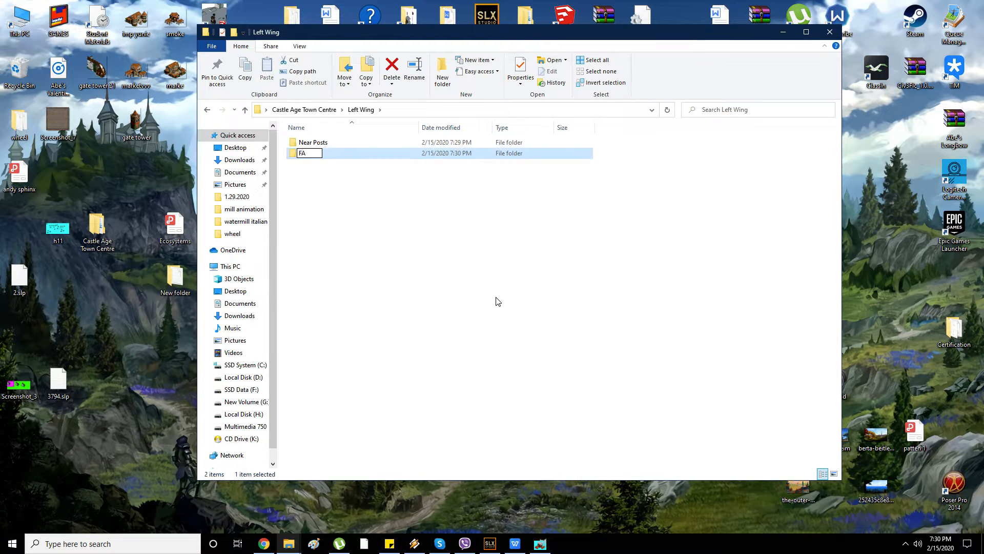
type("ar Poss")
key("BackSpace")
type("ts")
- Copy the Far Posts and Near Posts folders into Right Wing, and return to the Castle Age Town Centre folder
left_click_drag(317, 228, 402, 186)
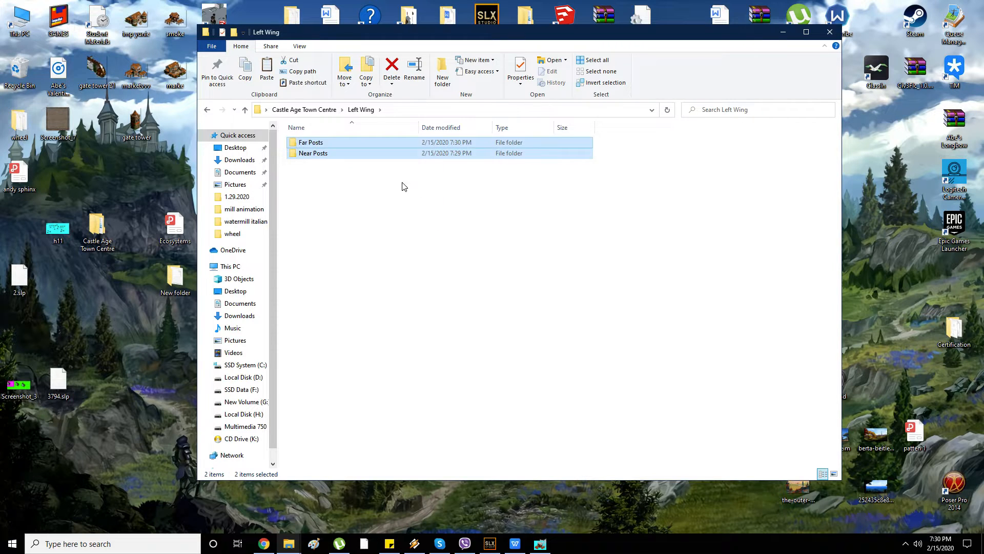
key("alt+Up")
double_click(346, 164)
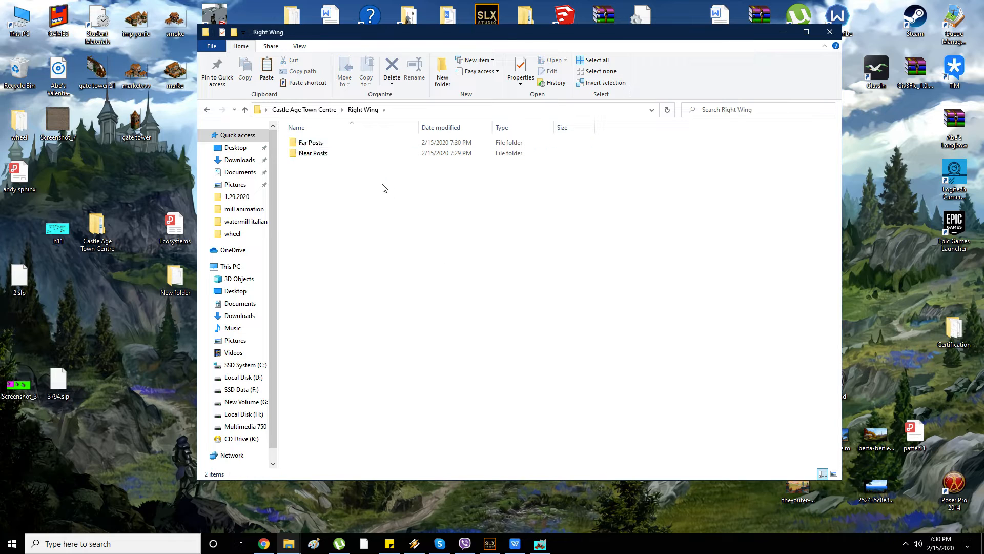
key("alt+Left")
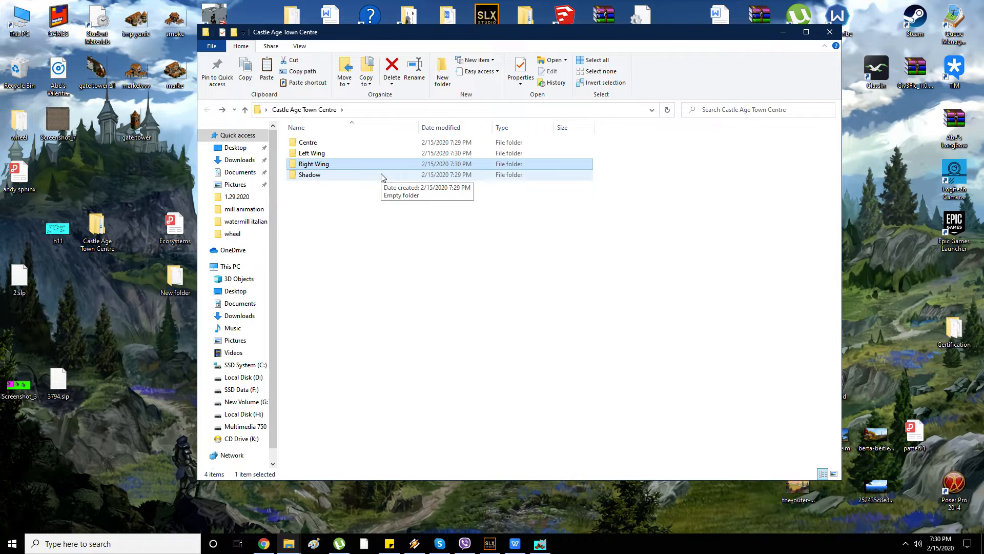
- Switch to GIMP and copy the complete building image to the clipboard
left_click(313, 543)
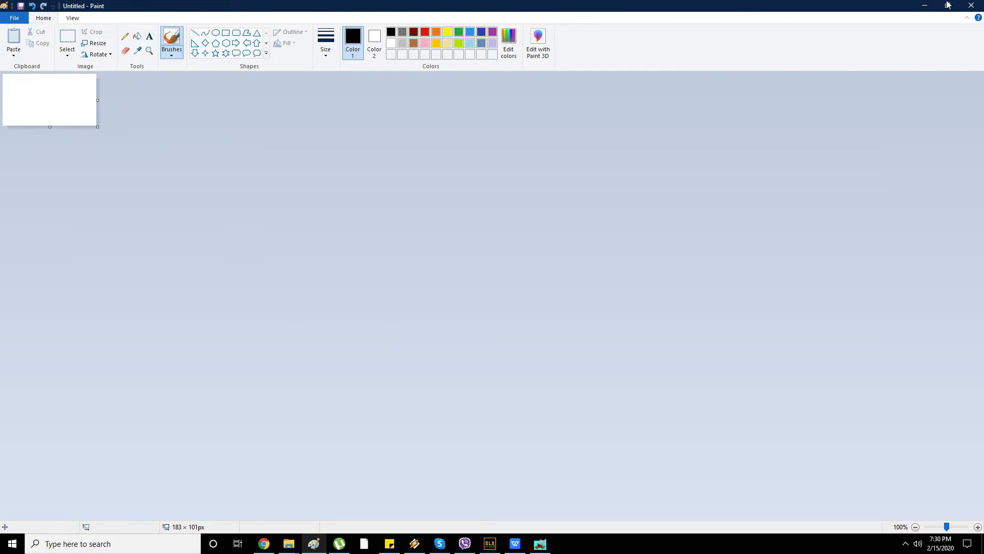
left_click(924, 5)
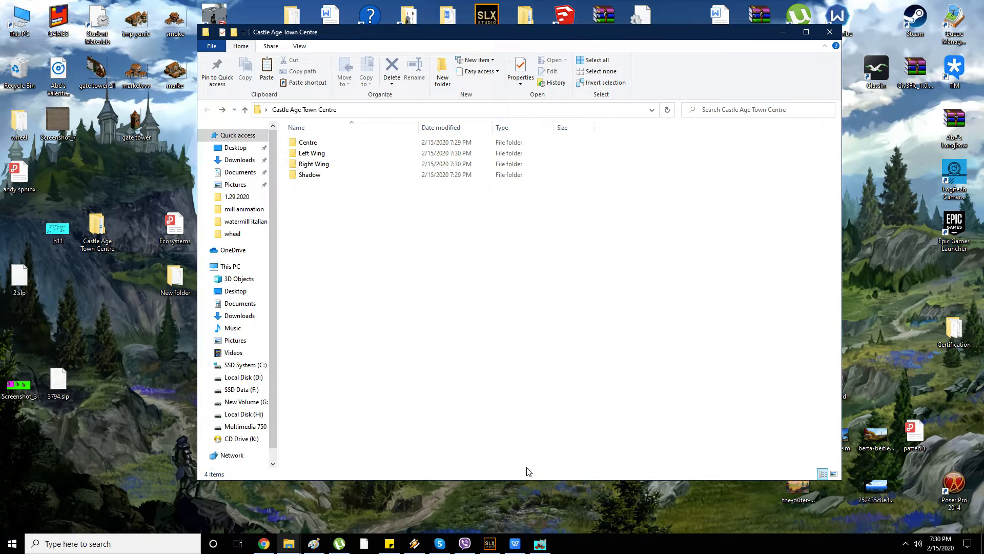
left_click(539, 537)
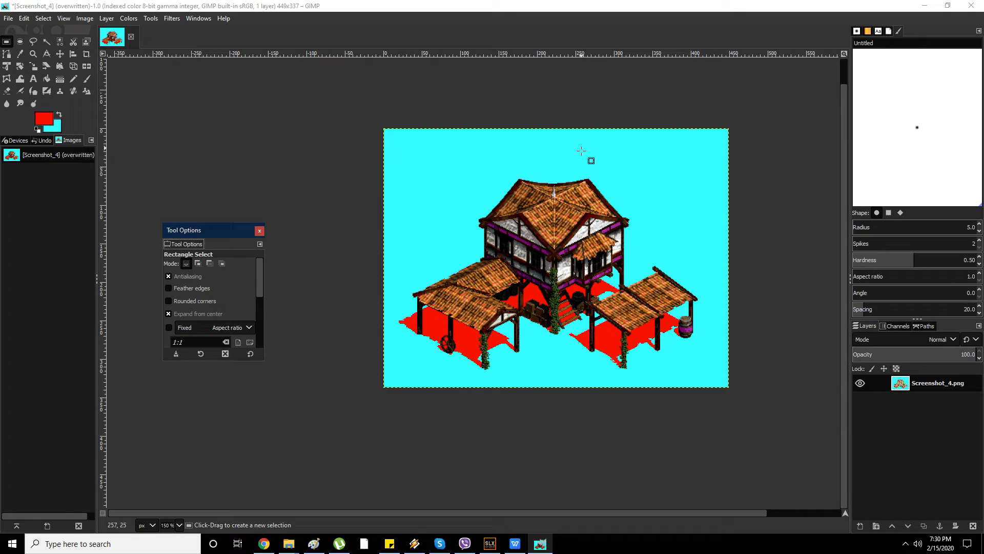
key("ctrl+c")
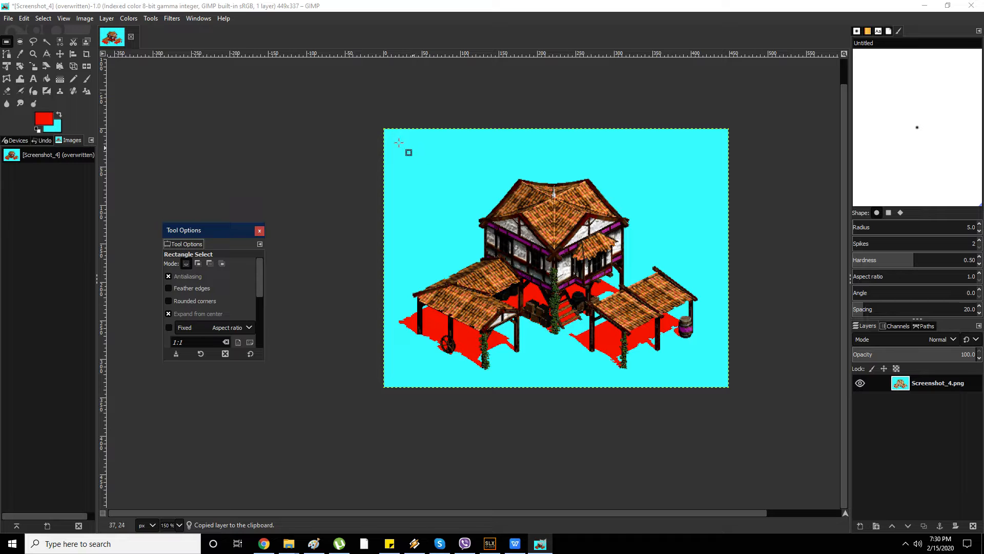
left_click_drag(393, 110, 759, 418)
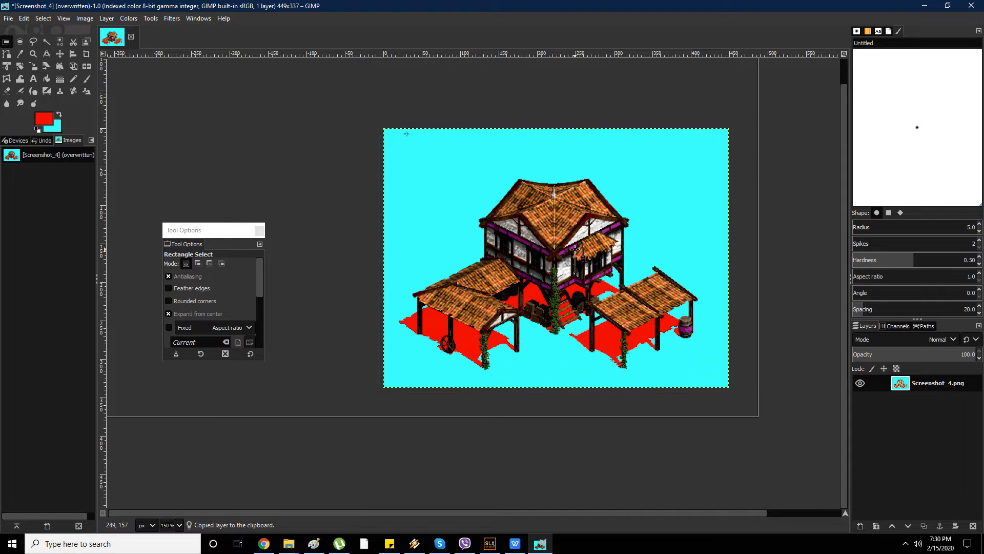
key("ctrl+c")
- Switch to Paint and paste the copied building image onto the blank canvas
left_click(924, 5)
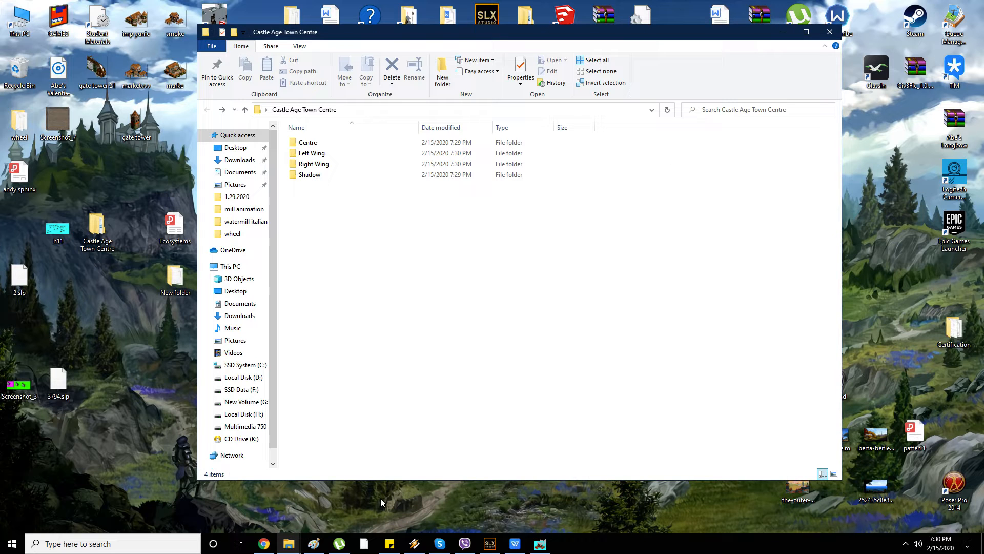
left_click(314, 543)
key("ctrl+v")
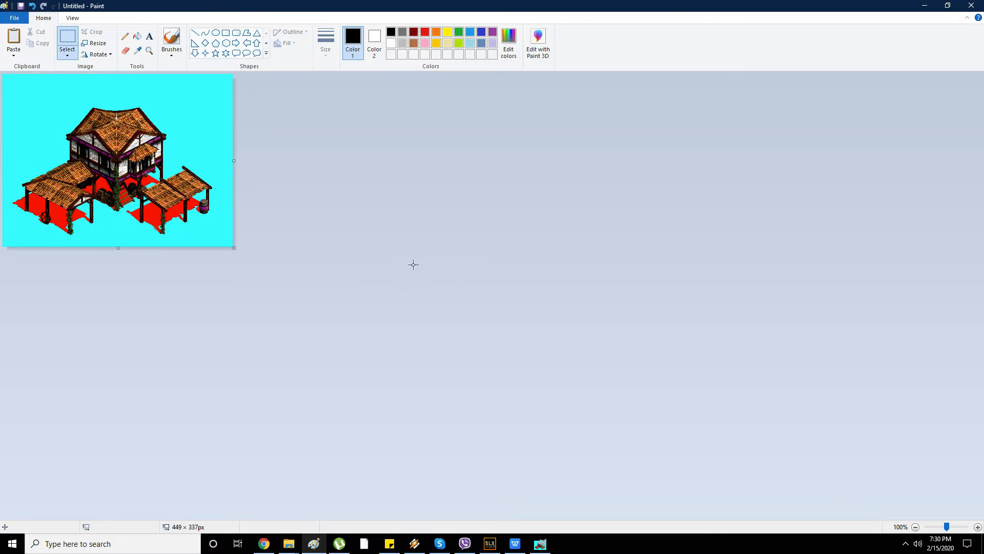
- Save the pasted image to the Desktop as a PNG file named TC Complete
left_click(14, 18)
left_click(39, 105)
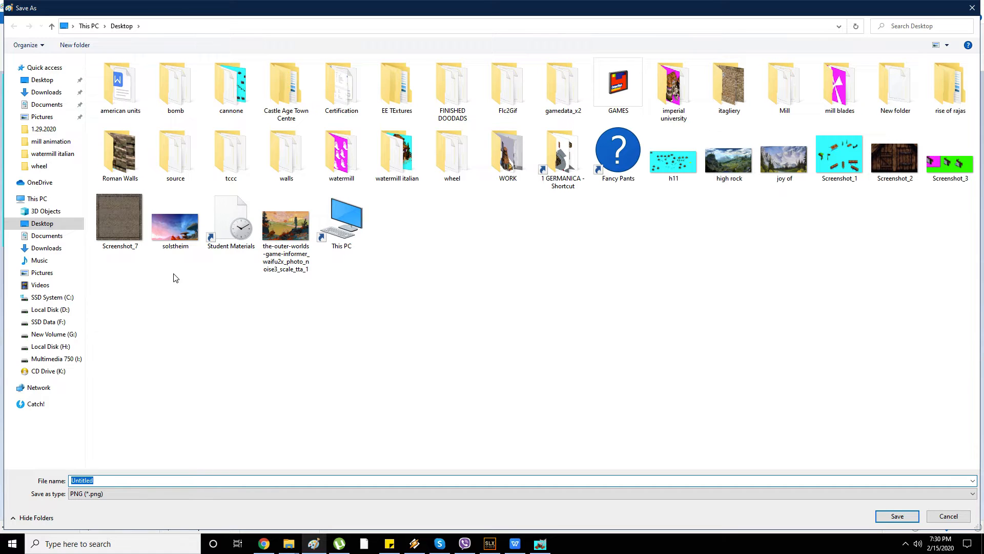
type("T")
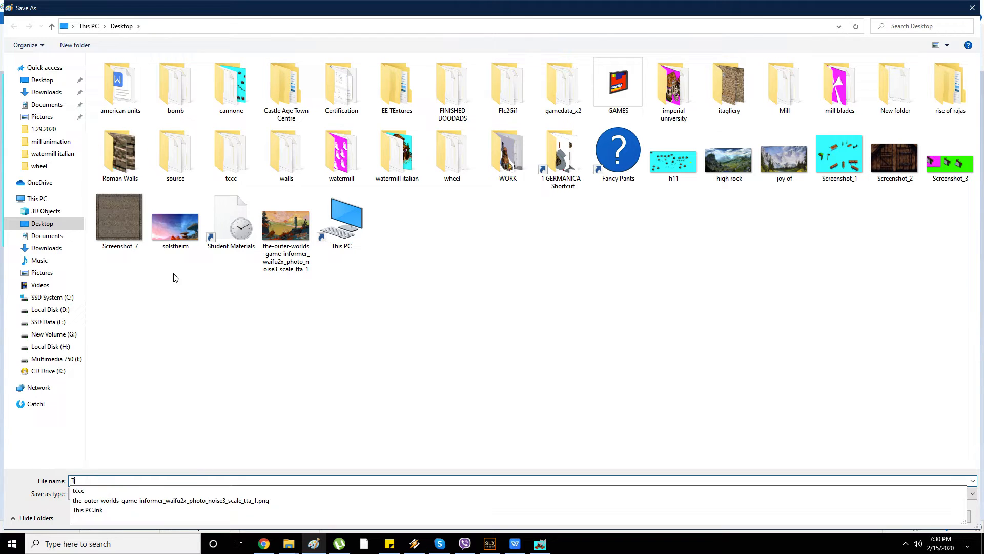
type("C COmp")
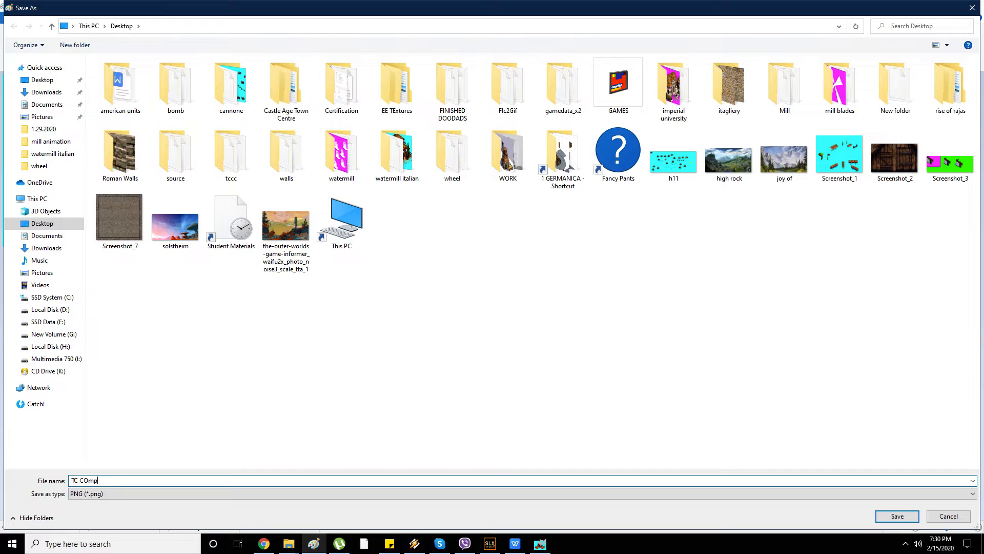
key("BackSpace")
key("BackSpace")
key("BackSpace")
left_click(897, 516)
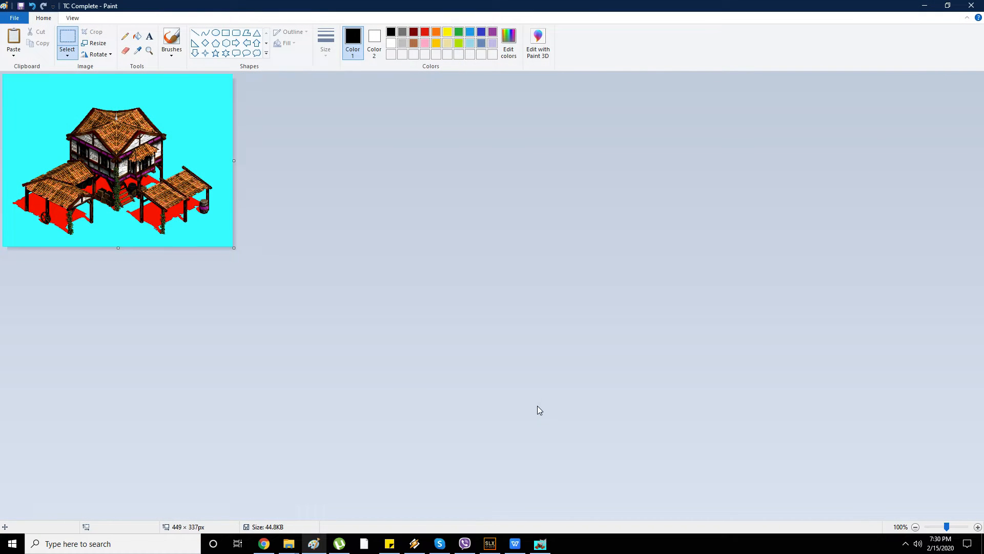
- Show the desktop and move the TC Complete image into the Castle Age Town Centre folder
right_click(599, 551)
left_click(659, 471)
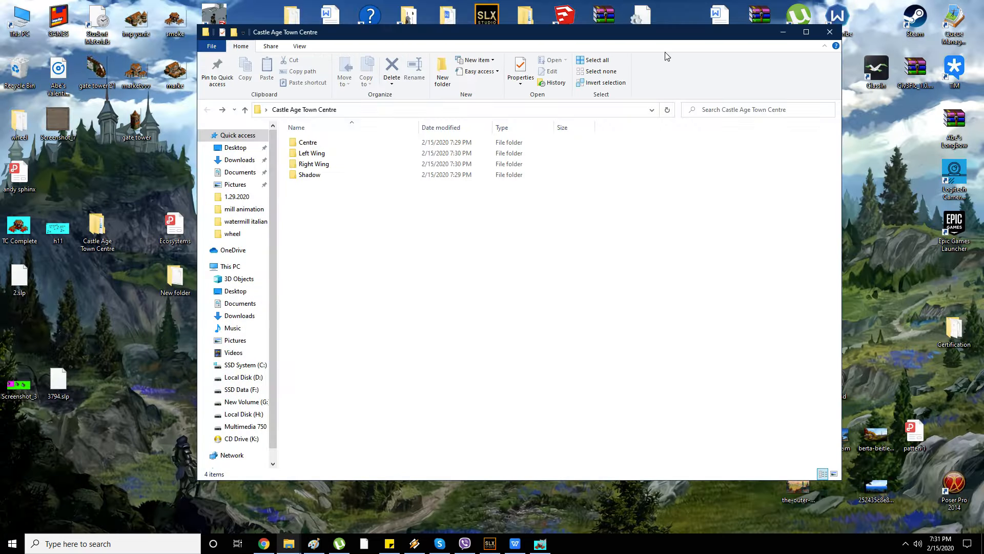
left_click(121, 269)
left_click_drag(23, 232, 349, 251)
left_click(348, 251)
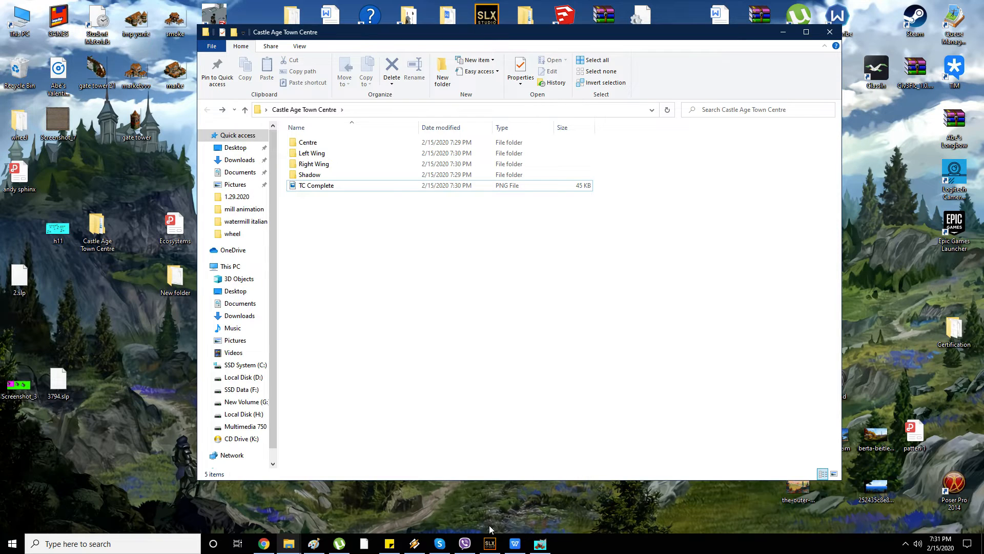
- Switch to SLX Studio, close the 2.slx project and load the TC Complete image as a new frame
left_click(490, 543)
key("super+Down")
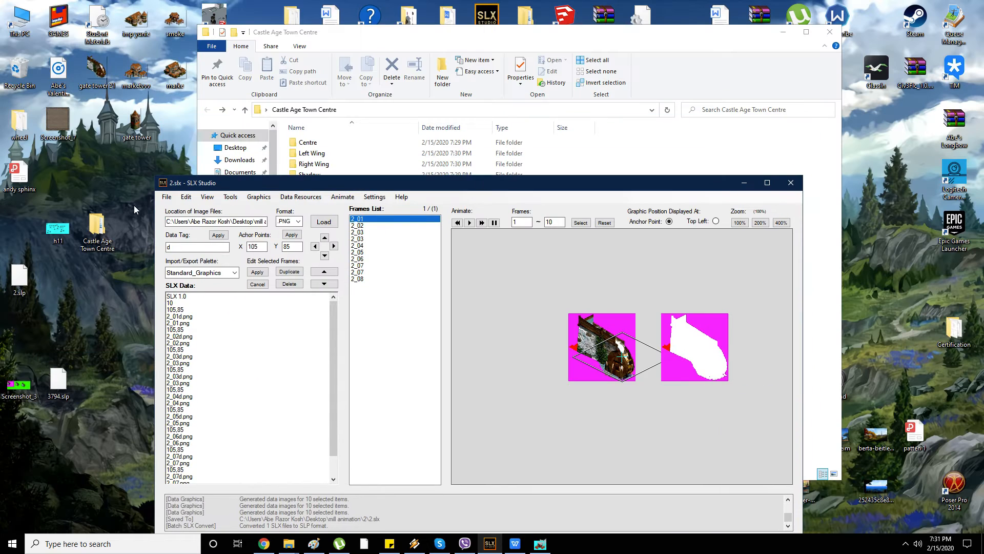
left_click(166, 197)
left_click(179, 219)
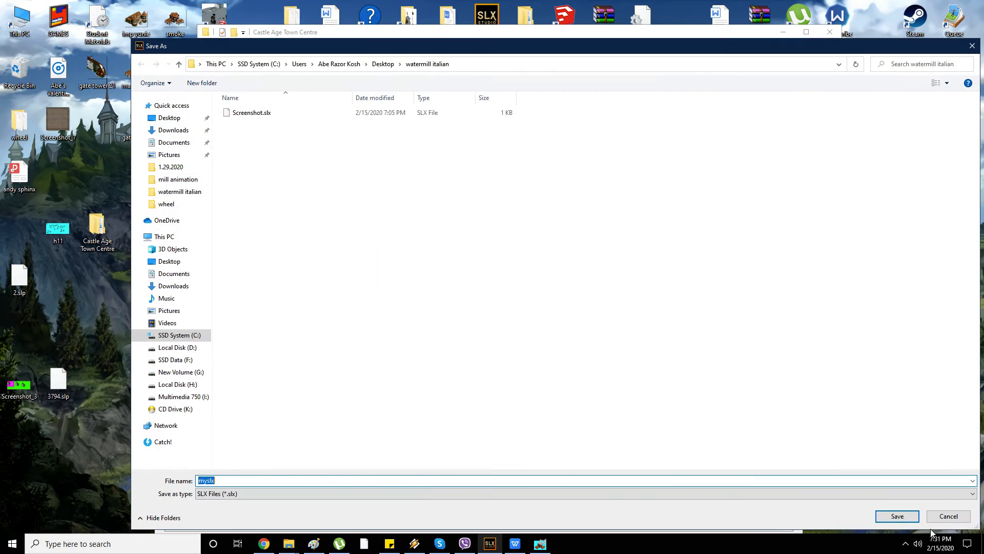
left_click(928, 516)
left_click_drag(308, 180, 420, 298)
double_click(420, 285)
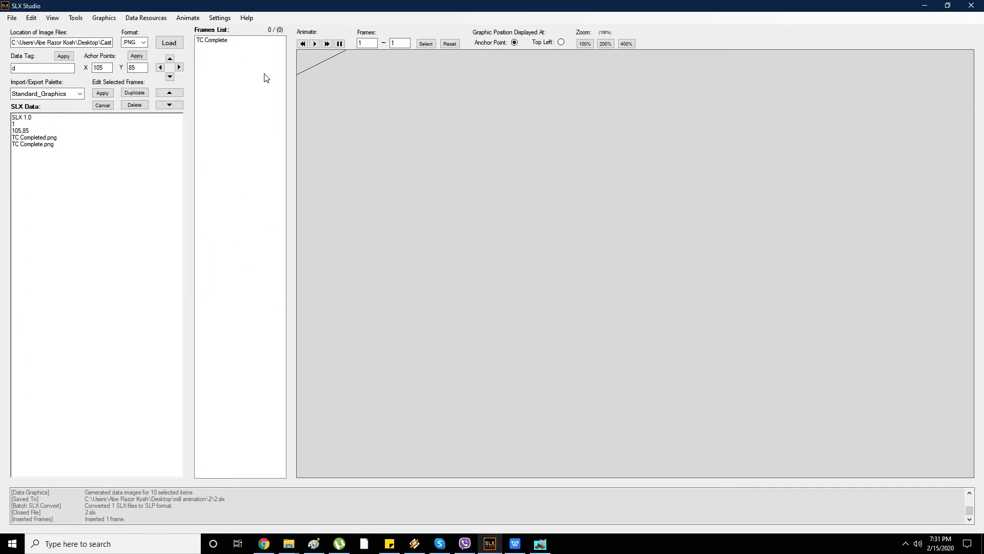
- Display the TC Complete frame and set its selection box size to 4x4
left_click(229, 41)
left_click(52, 18)
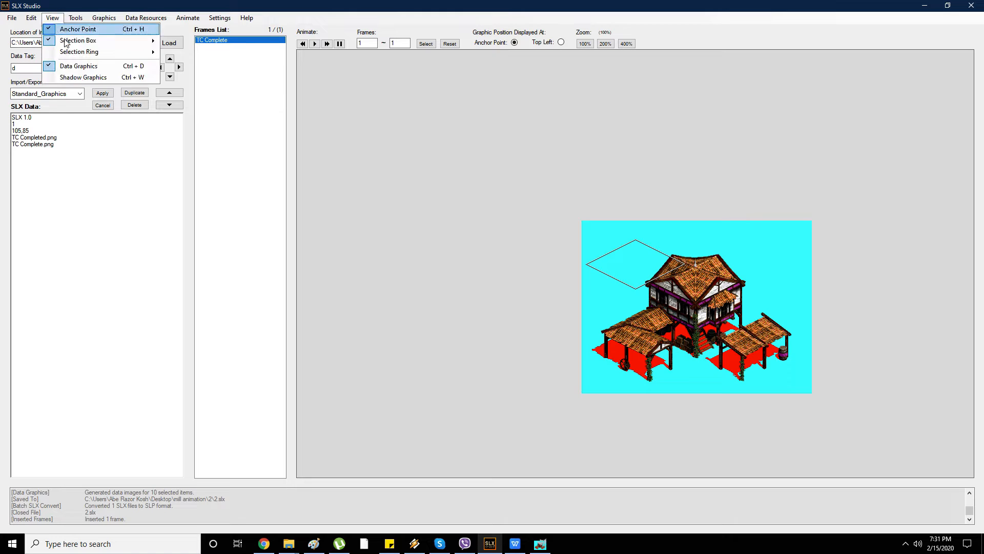
mouse_move(102, 40)
left_click(200, 75)
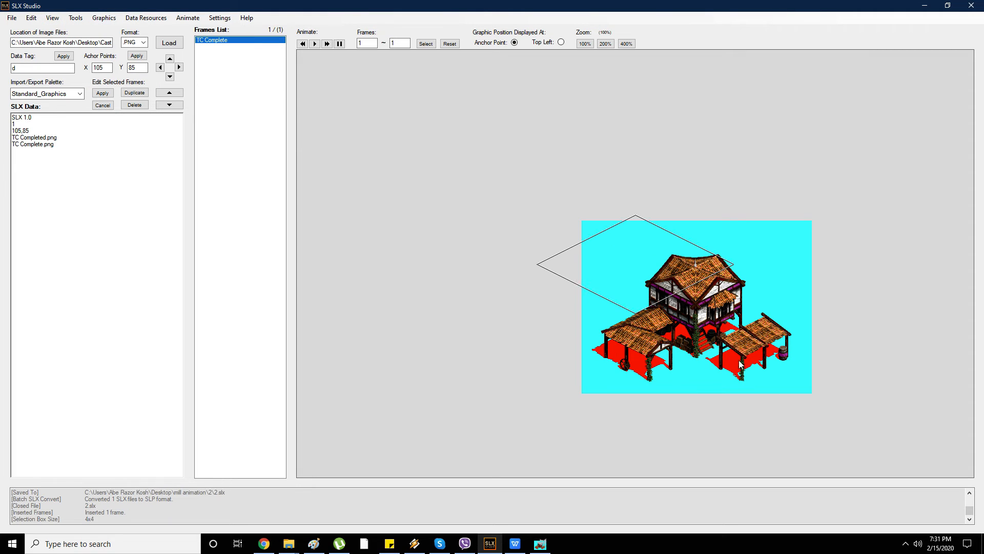
- Place the anchor point at the foot of the central building's front corner, at about X 226, Y 263
left_click(701, 339)
left_click(697, 346)
left_click(696, 352)
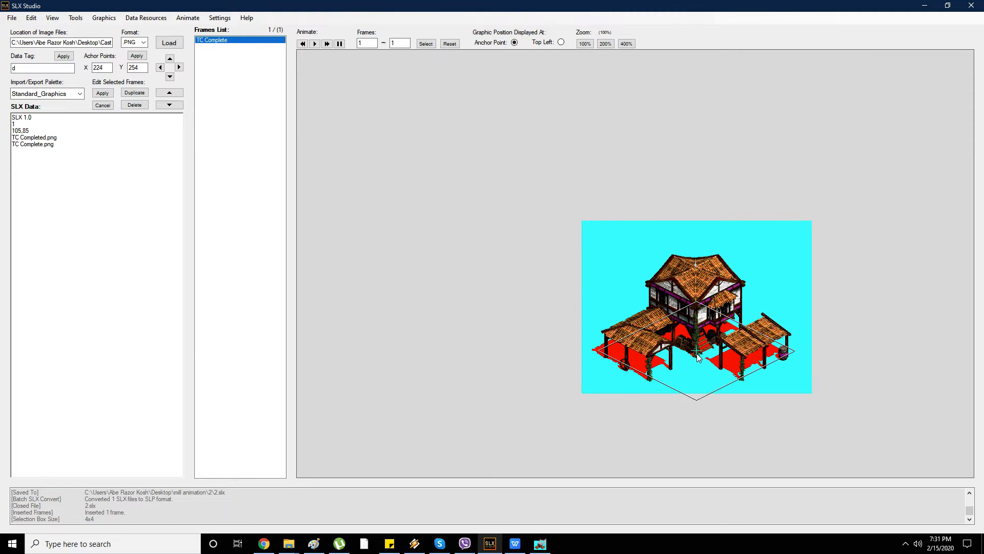
left_click(696, 354)
left_click(698, 357)
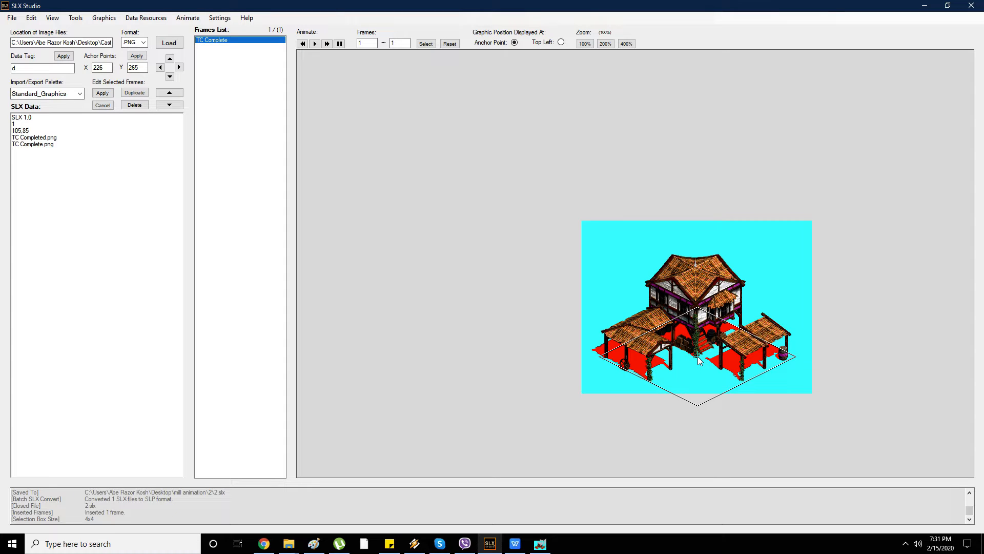
left_click(698, 358)
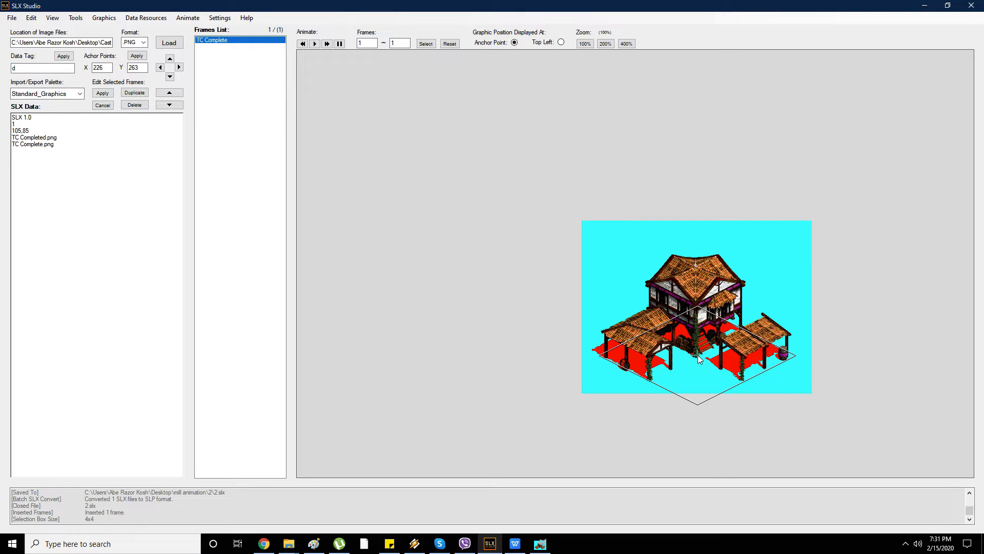
- Fine-tune the frame's anchor point to X 224, Y 261 and apply it
left_click(170, 58)
left_click(170, 58)
left_click(170, 59)
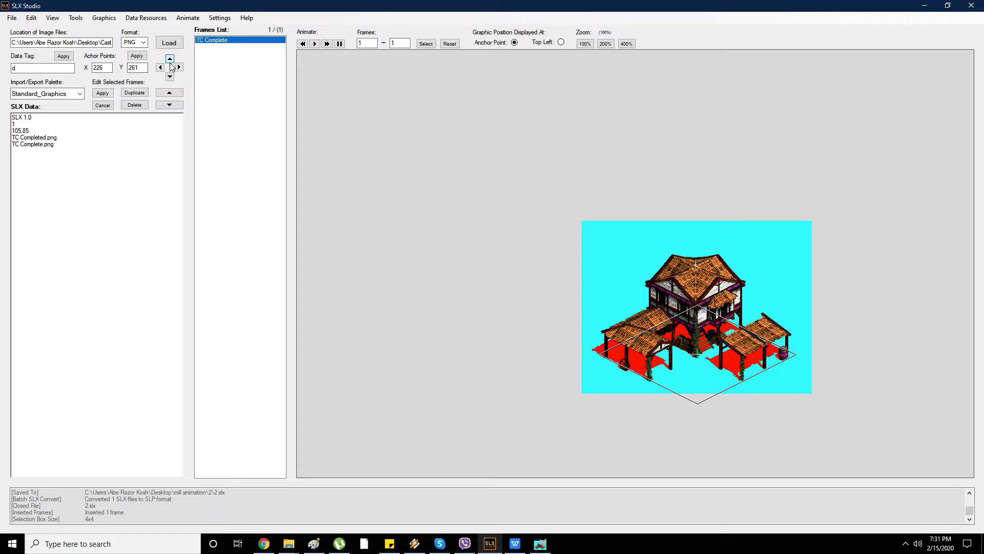
left_click(160, 67)
left_click(160, 67)
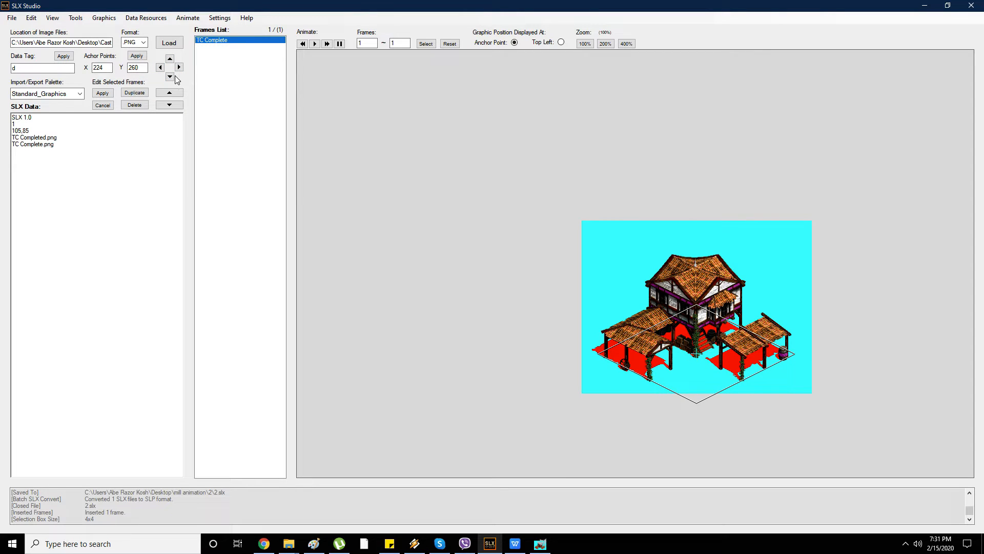
left_click(173, 76)
left_click(173, 76)
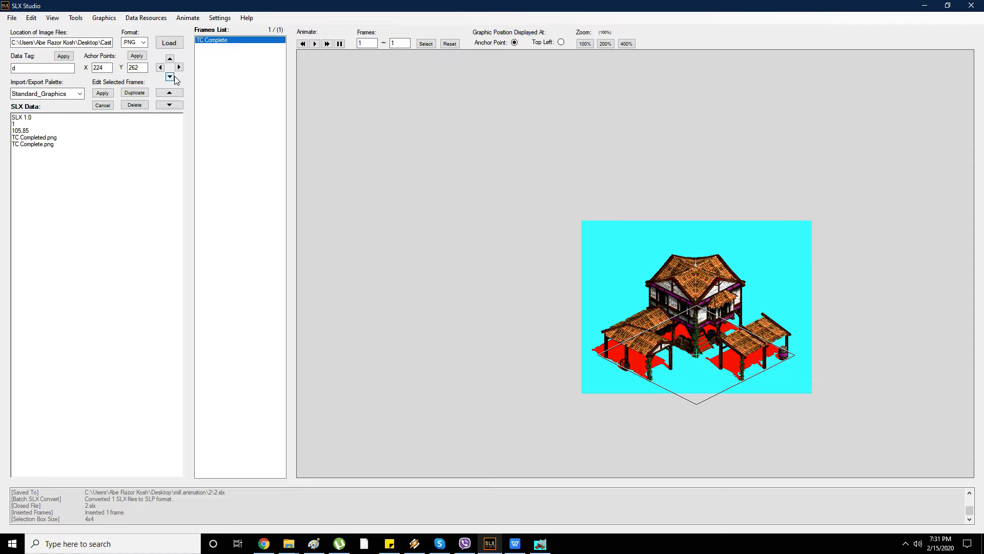
left_click(170, 59)
left_click(142, 58)
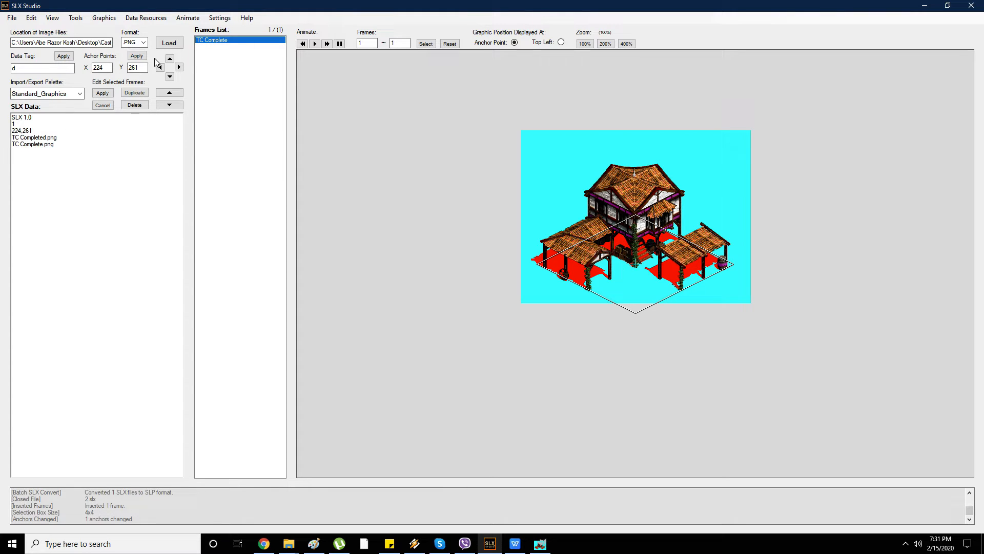
left_click(136, 55)
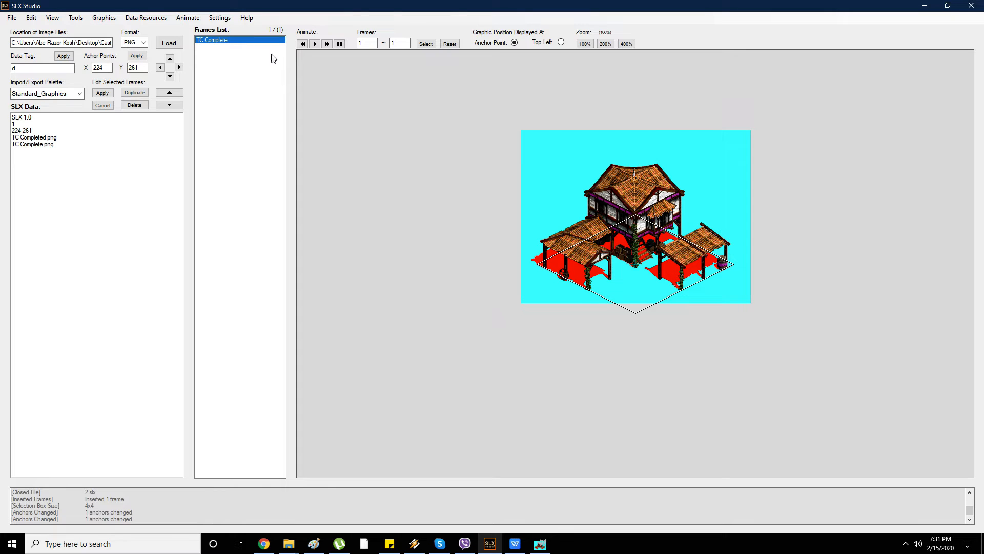
- Start generating data graphics and set the mask color to RGB 0, 255, 255
left_click(75, 18)
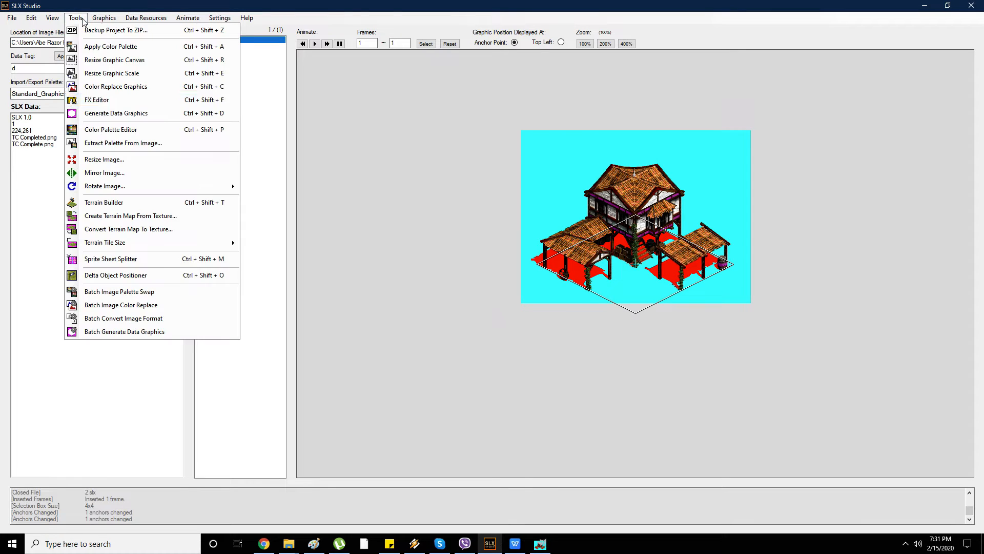
left_click(108, 113)
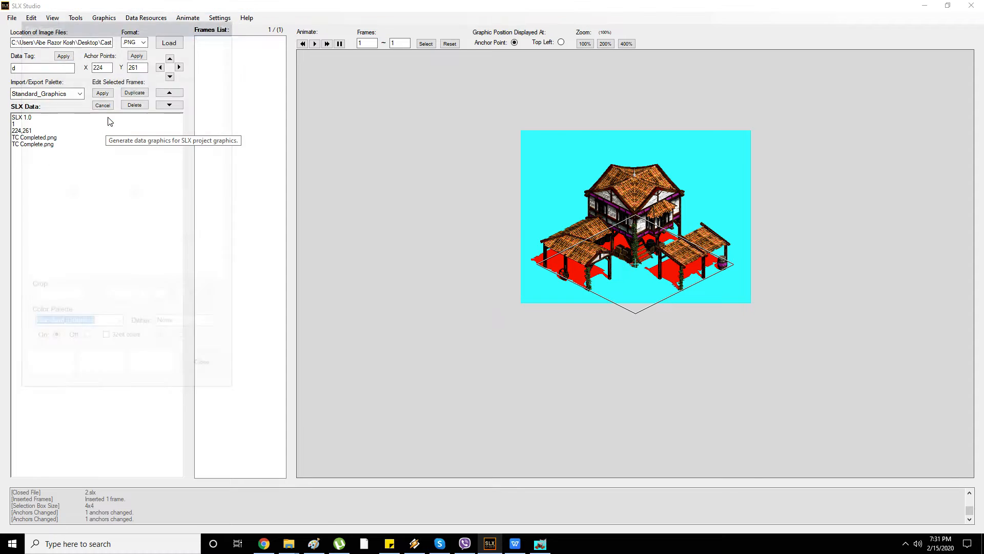
left_click(66, 51)
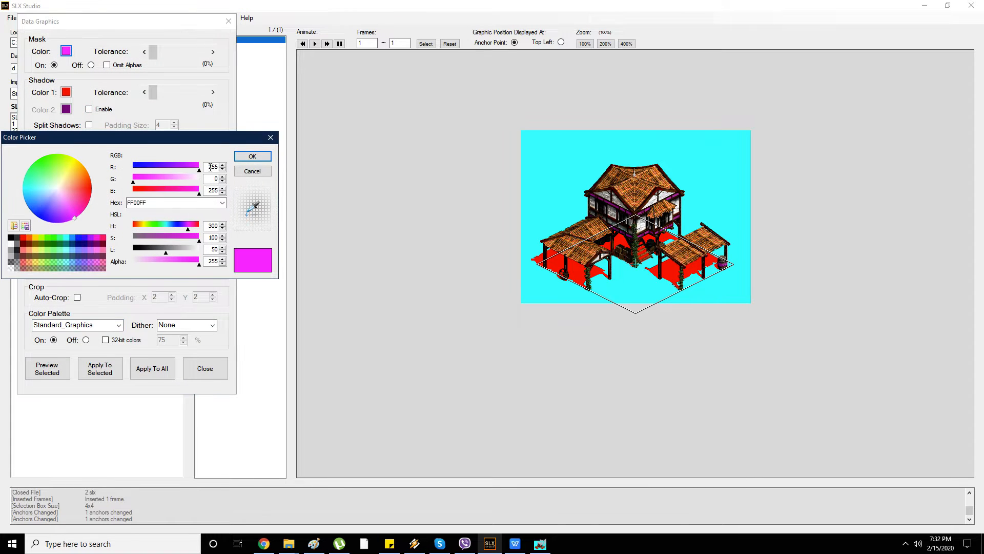
type("0")
key("Tab")
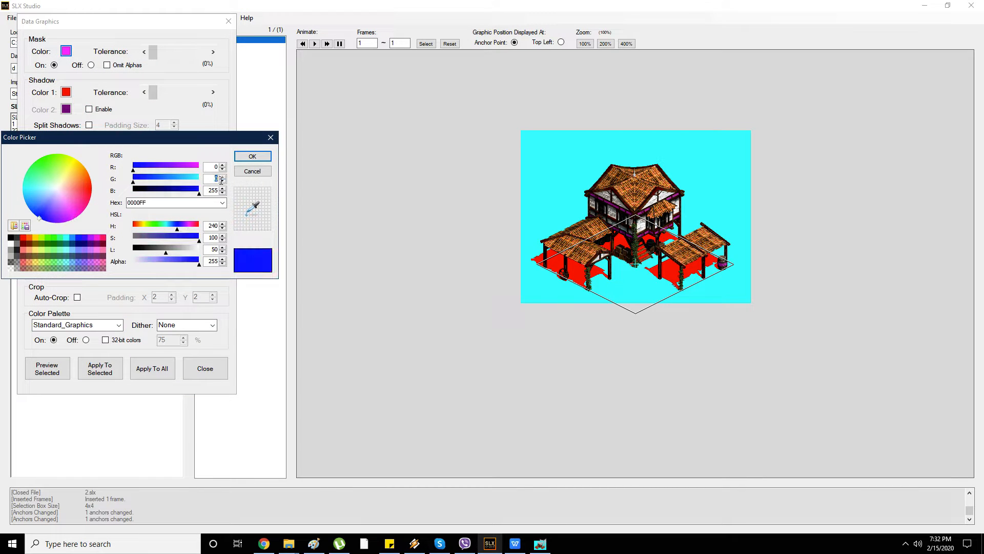
type("255")
left_click(252, 157)
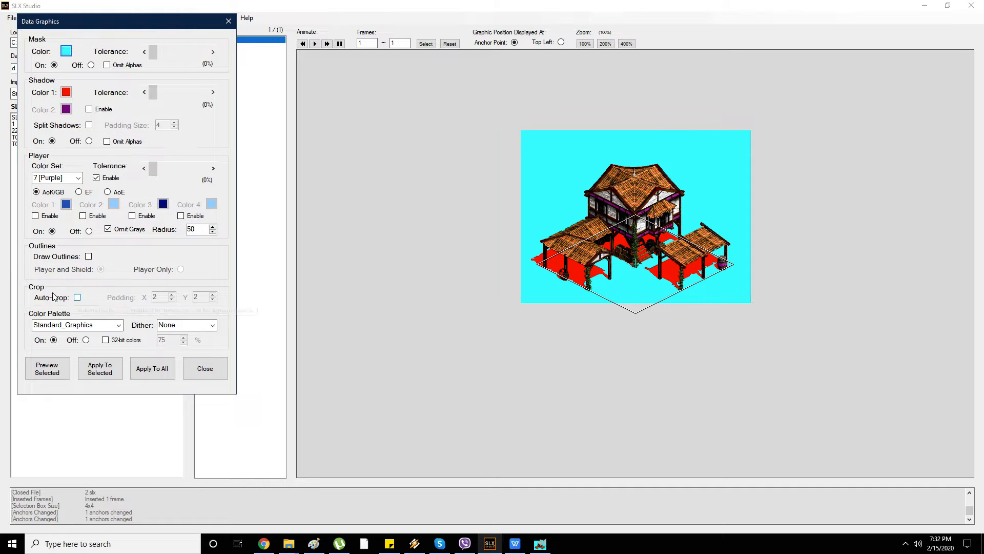
- Enable split shadows, generate the data graphics for all frames and save the shadow project as TC Complete_sh
left_click(78, 178)
left_click(78, 178)
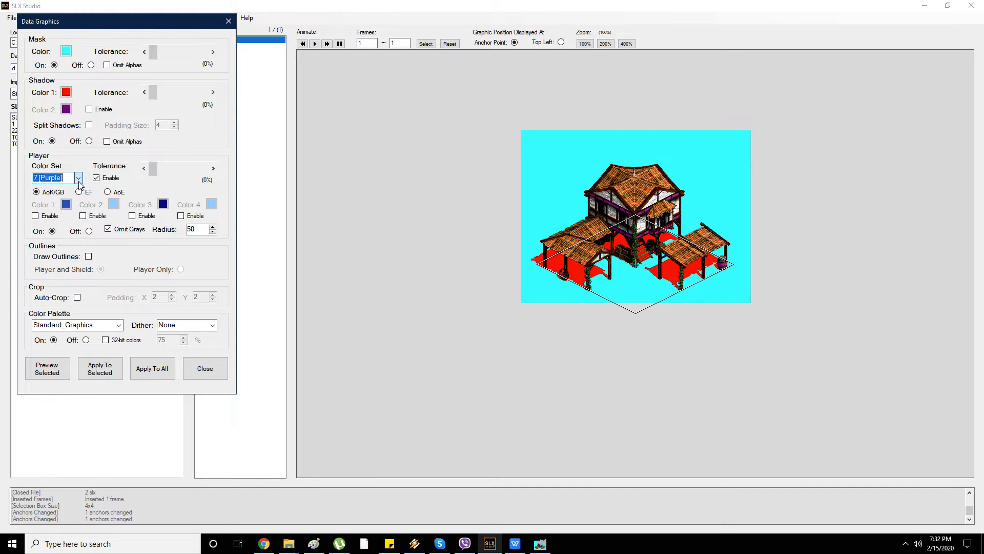
left_click(89, 125)
left_click(168, 372)
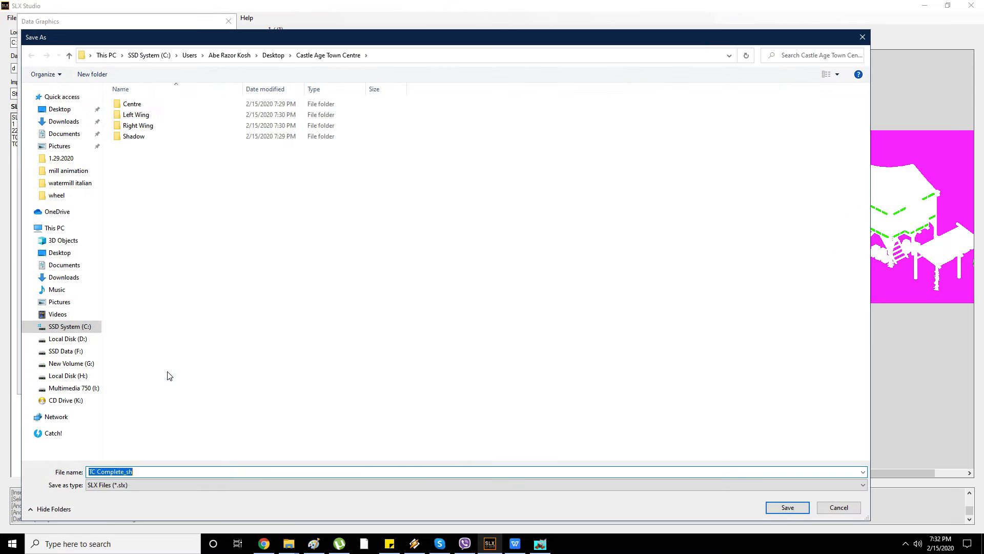
left_click(788, 507)
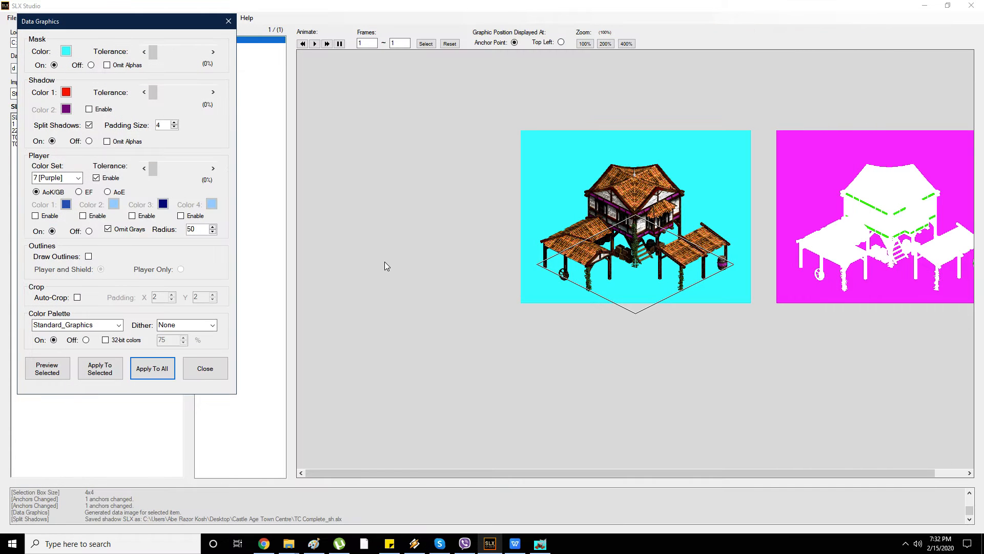
left_click(205, 368)
- Save the project as TC Complete.slx in the Castle Age Town Centre folder
left_click(12, 17)
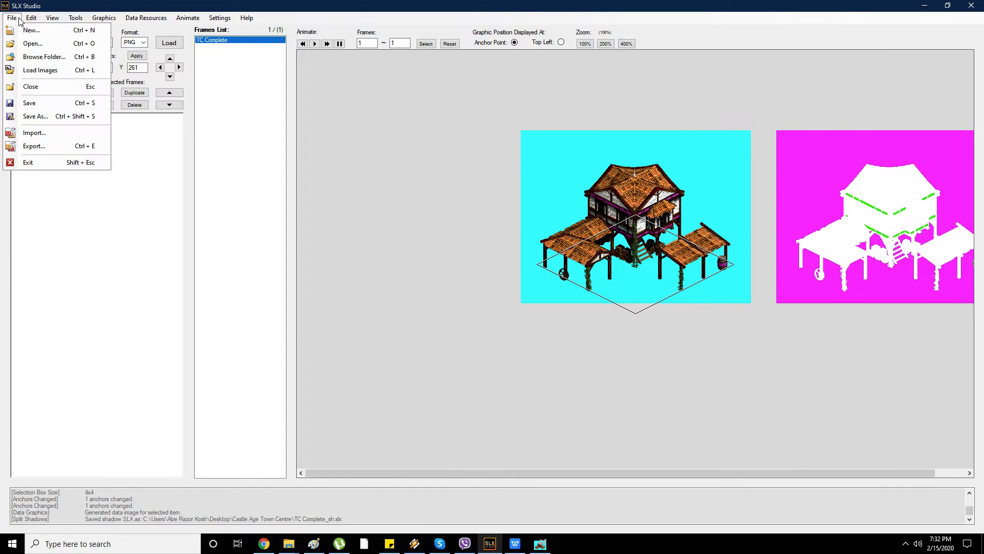
left_click(57, 105)
left_click(771, 487)
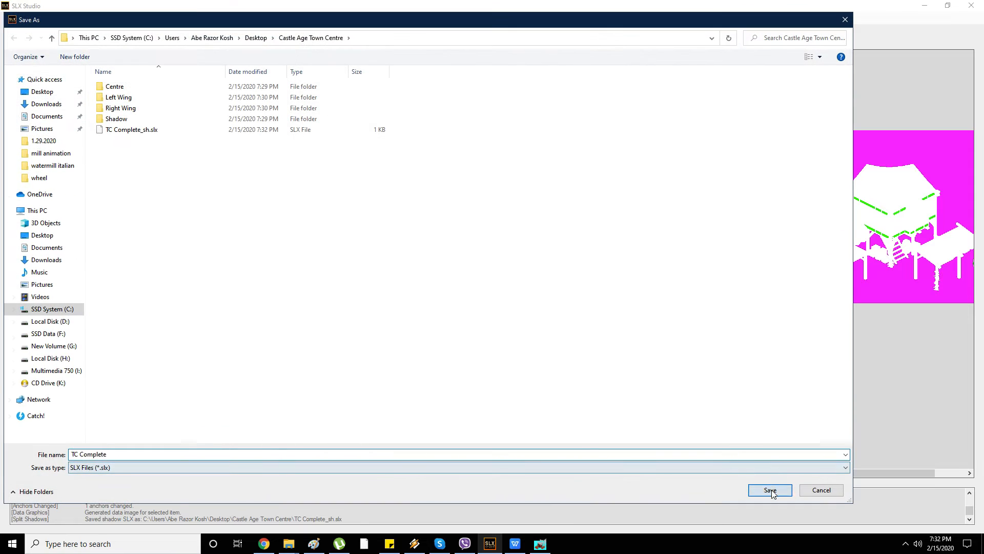
- Batch convert the folder's SLX projects to 8-bit SLP with the Standard_Graphics palette, excluding subfolders
left_click(105, 17)
left_click(277, 106)
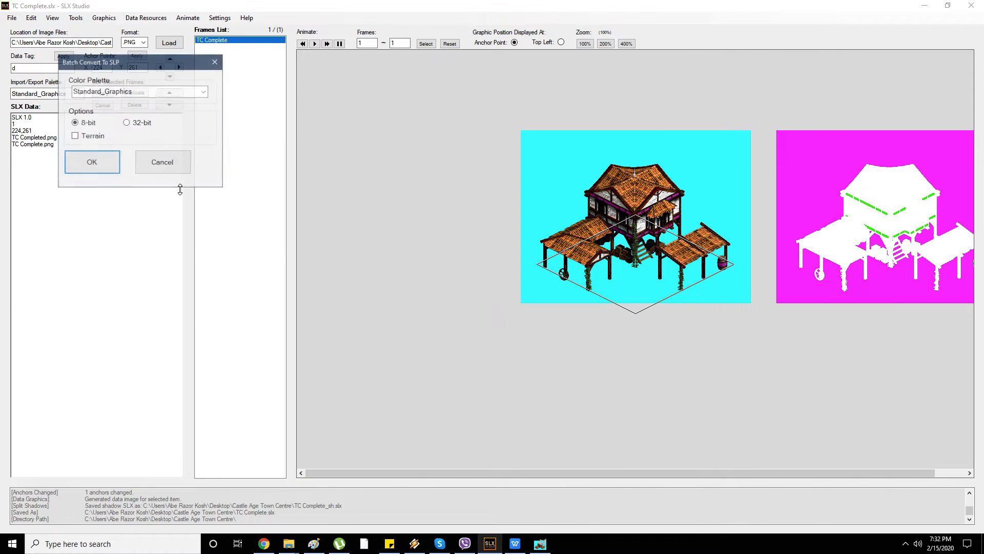
left_click(89, 162)
left_click(504, 364)
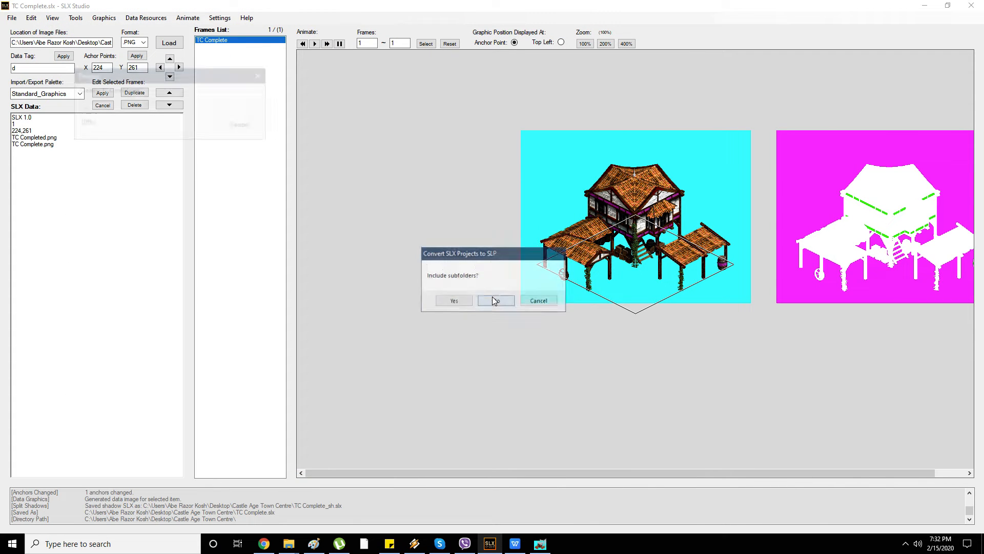
left_click(492, 296)
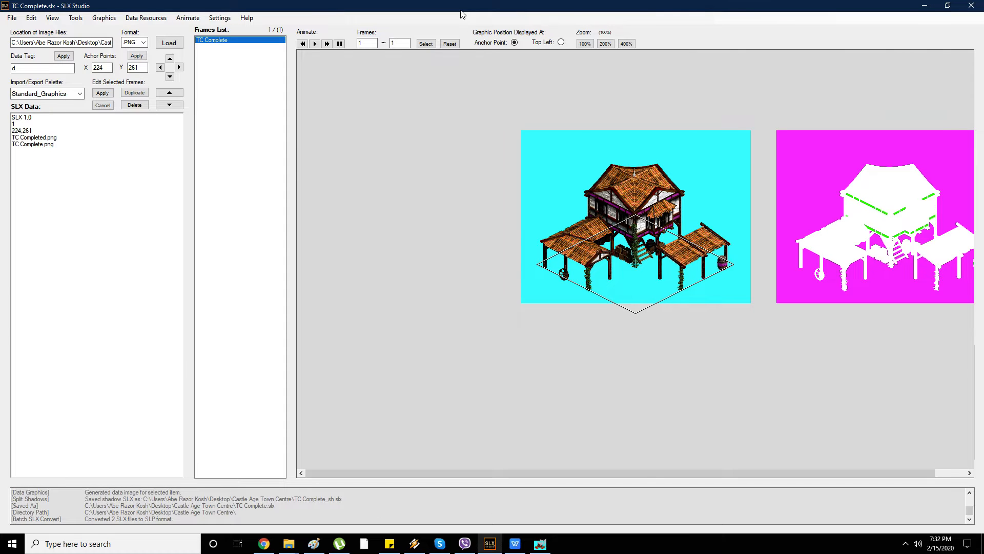
- Switch to SLP Editor and load TC Complete.slp from the Castle Age Town Centre folder
left_click_drag(461, 7, 481, 350)
left_click(413, 290)
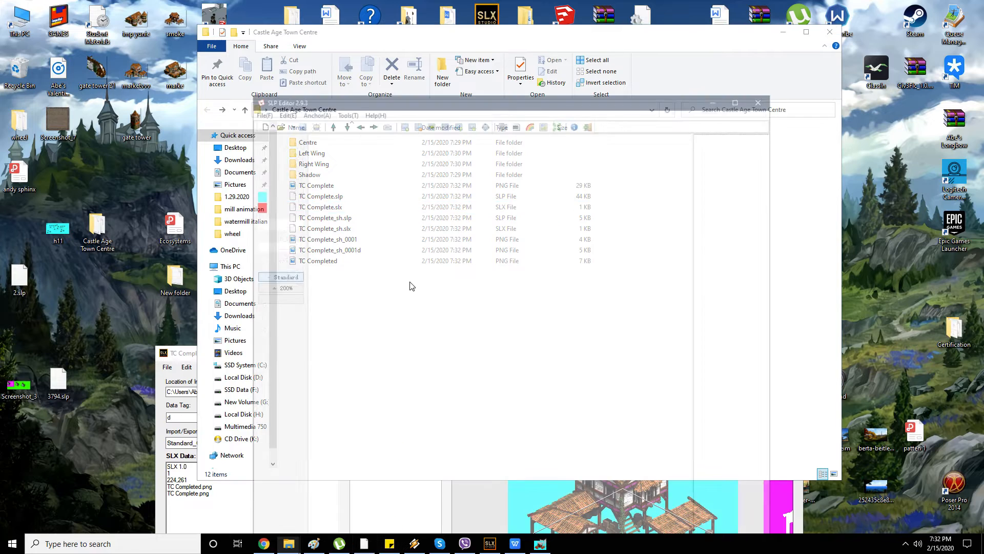
left_click_drag(354, 97, 488, 92)
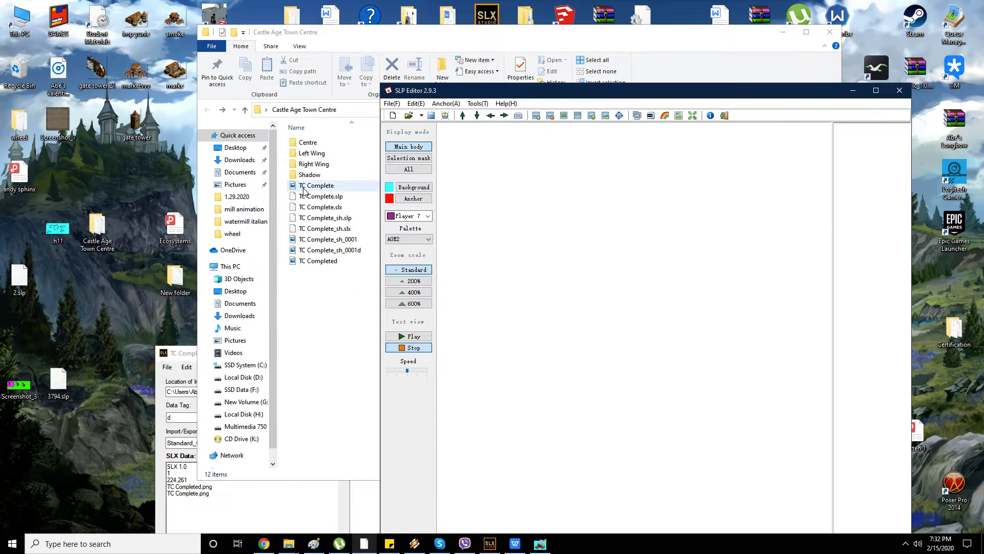
left_click(373, 198)
left_click_drag(373, 200, 542, 196)
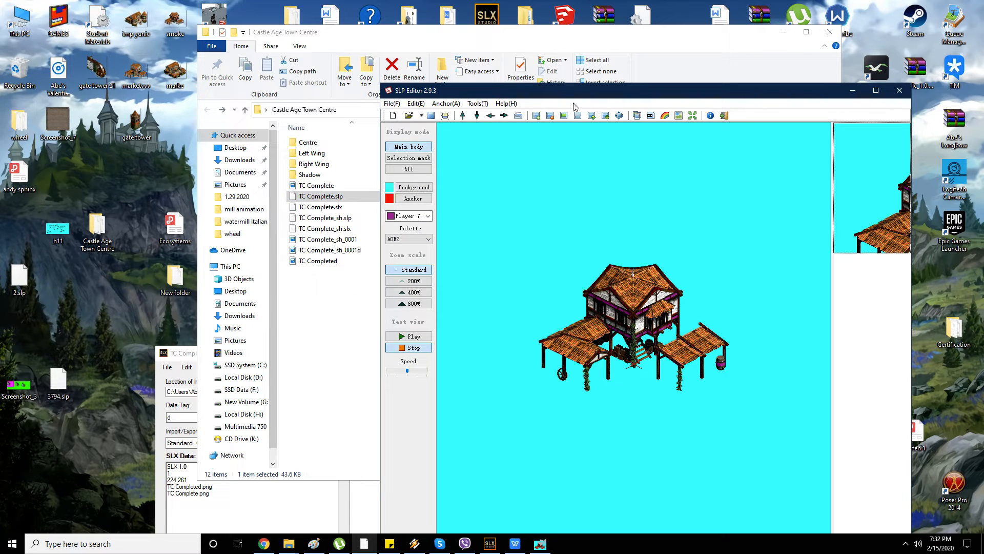
- Preview the building sprite in several player colors, ending with Player 4
left_click(408, 216)
left_click(409, 226)
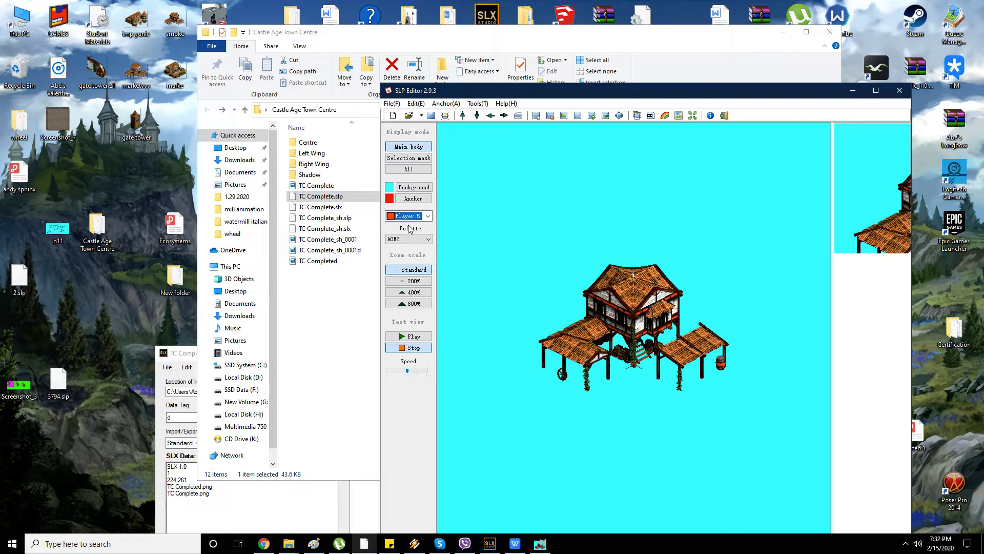
key("Down")
key("Down")
key("Down")
key("Up")
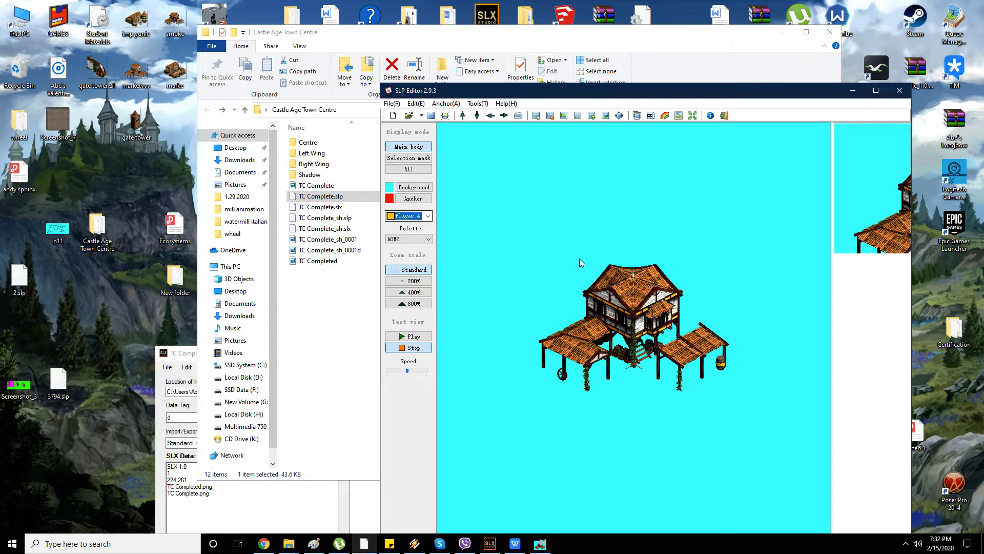
- Copy the TC Complete PNG file into the Centre, Left Wing and Right Wing folders
left_click(326, 199)
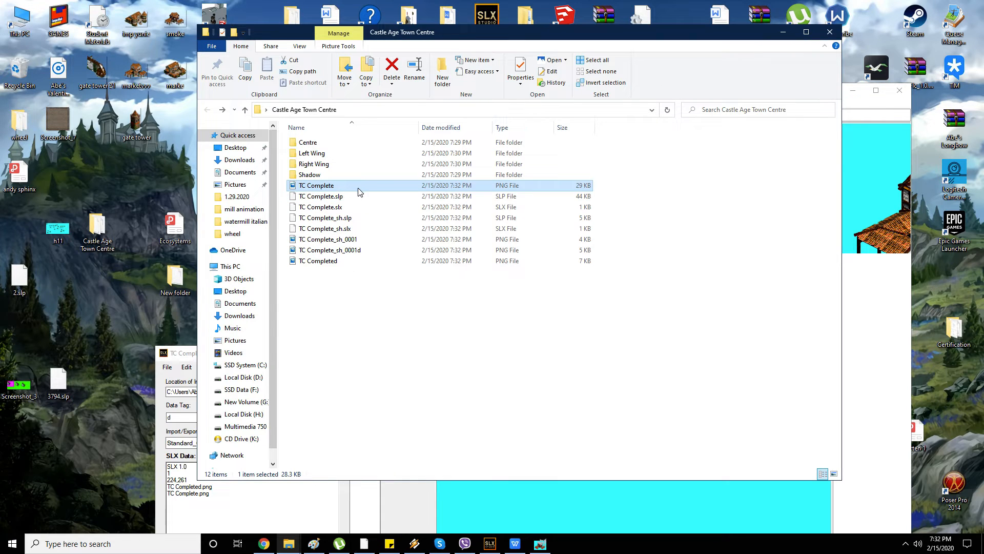
left_click(331, 147)
double_click(331, 146)
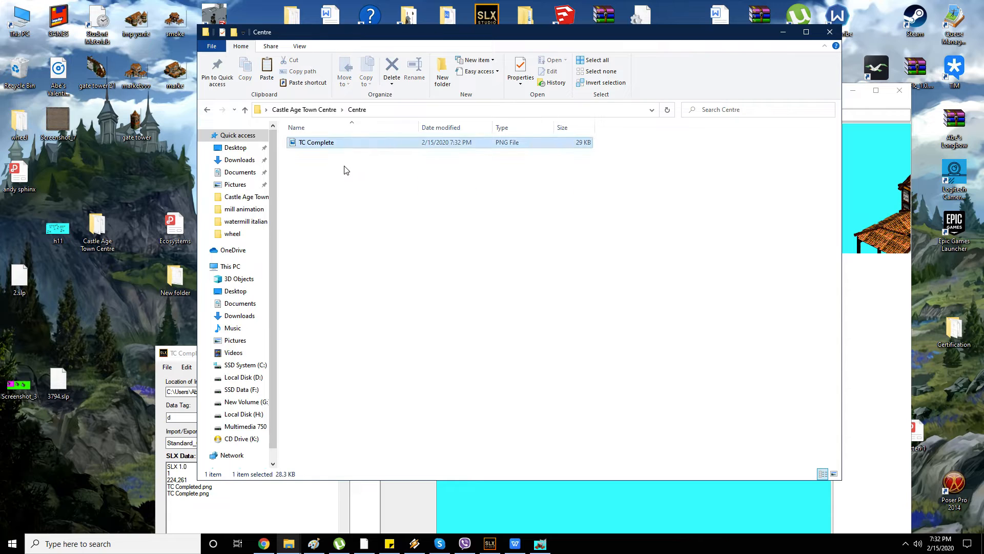
key("BackSpace")
double_click(311, 153)
key("ctrl+v")
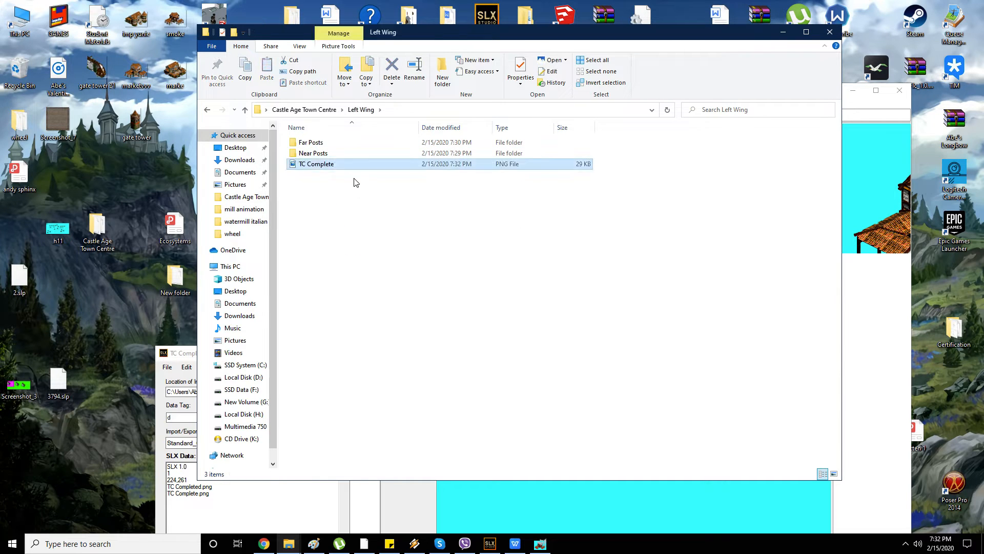
key("BackSpace")
double_click(340, 164)
key("BackSpace")
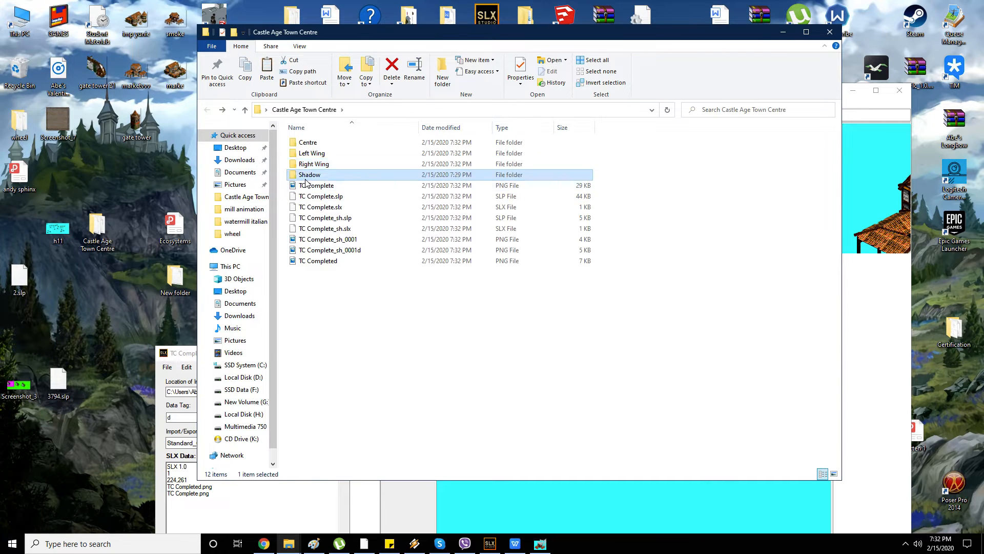
- Paste the copied file into the Shadow folder and return to the Castle Age Town Centre folder
double_click(310, 175)
key("BackSpace")
left_click(340, 220)
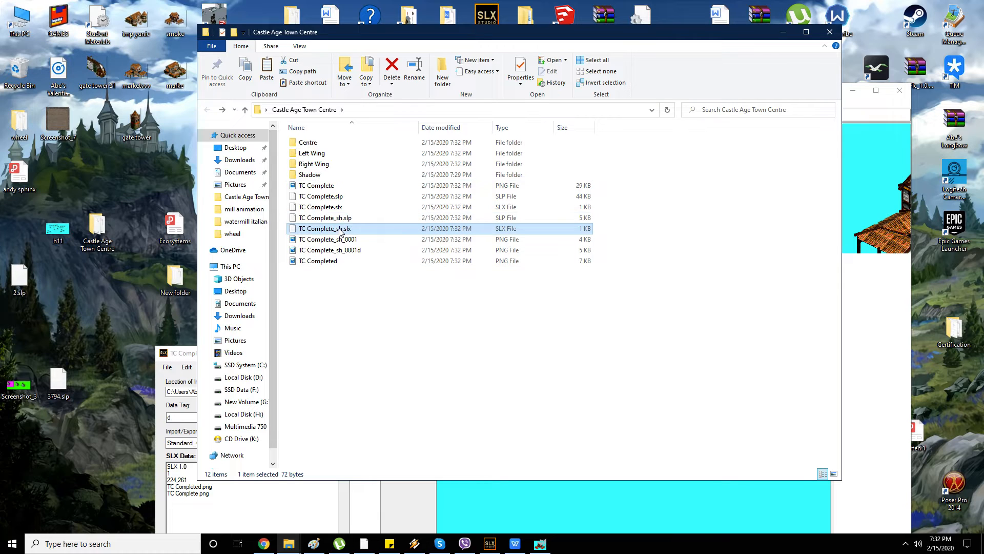
left_click(317, 175)
double_click(317, 175)
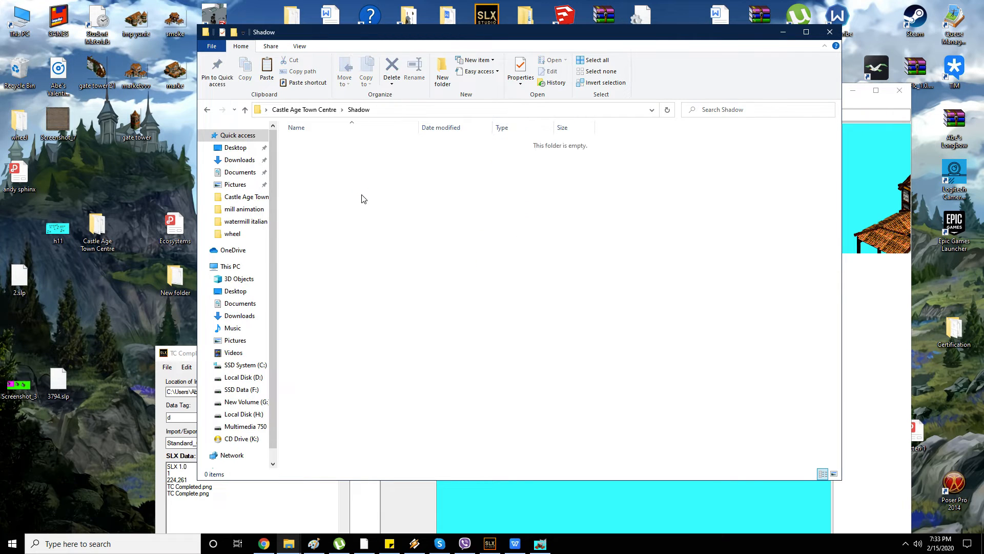
key("ctrl+v")
key("BackSpace")
left_click(362, 197)
left_click(516, 496)
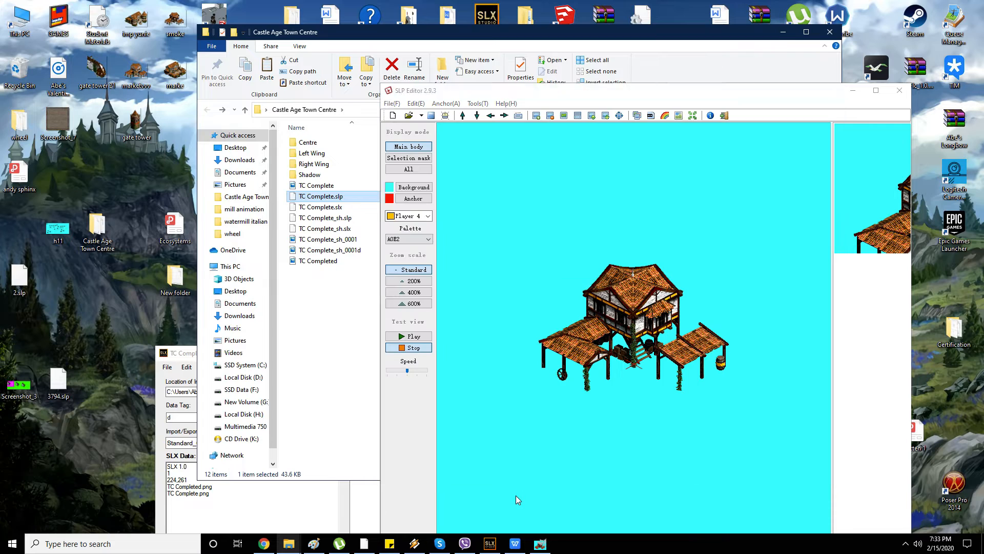
left_click(344, 293)
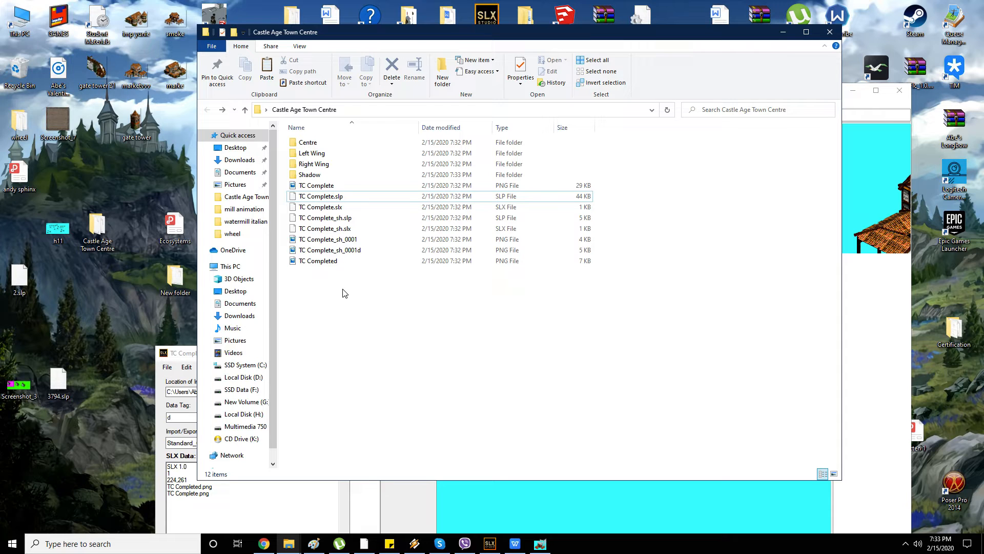
left_click(496, 483)
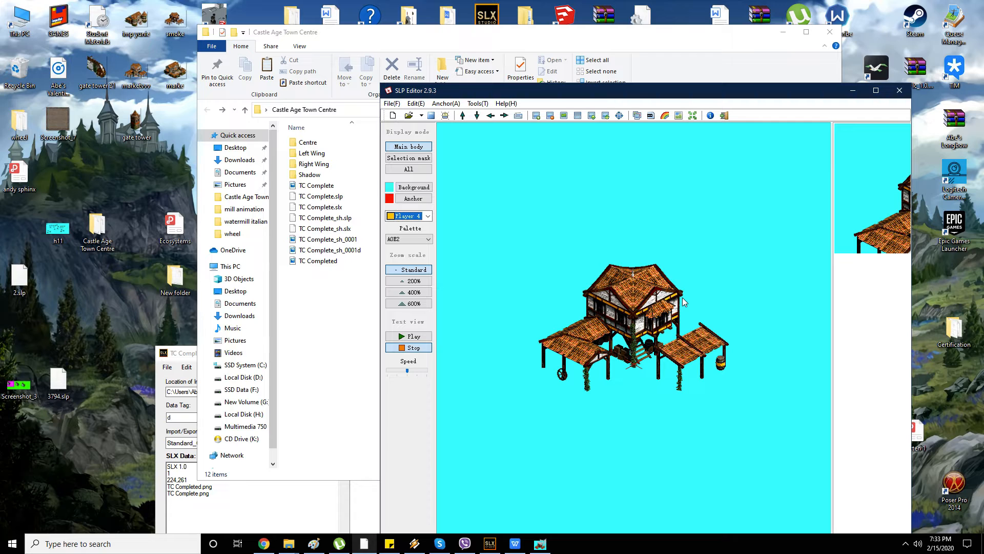
- Switch to GIMP, close the previously opened image and load TC Complete from the Centre folder
double_click(307, 143)
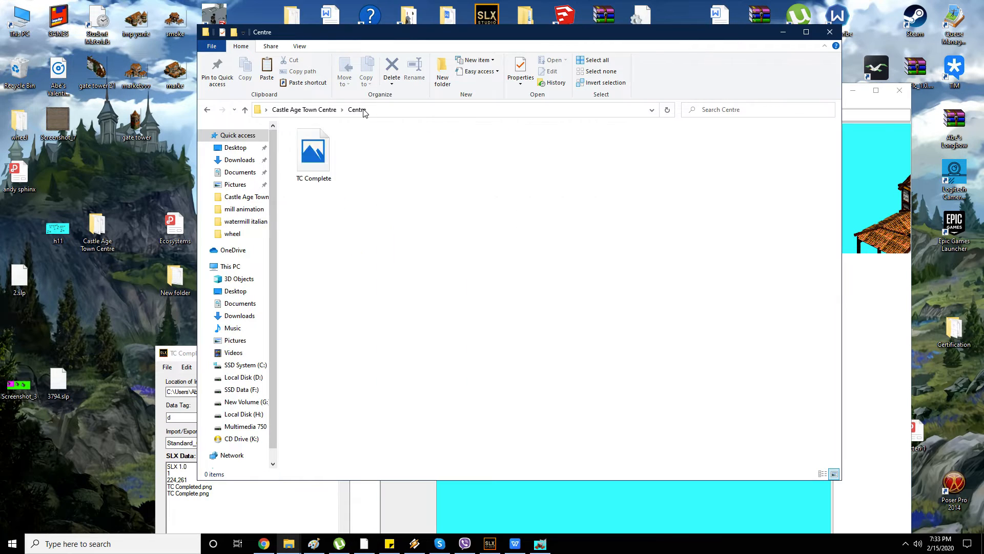
left_click(328, 170)
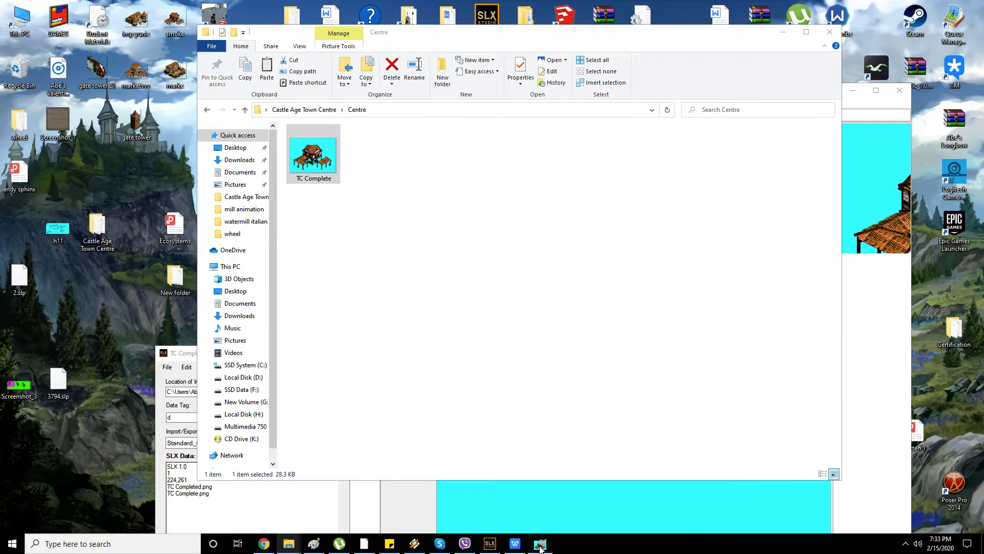
left_click(540, 543)
key("ctrl+w")
left_click(489, 328)
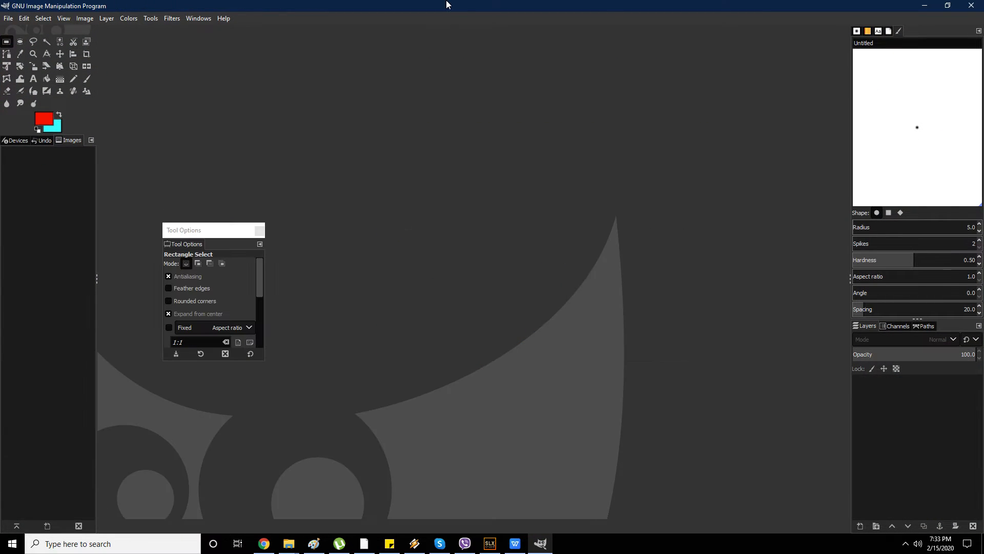
double_click(446, 4)
double_click(442, 215)
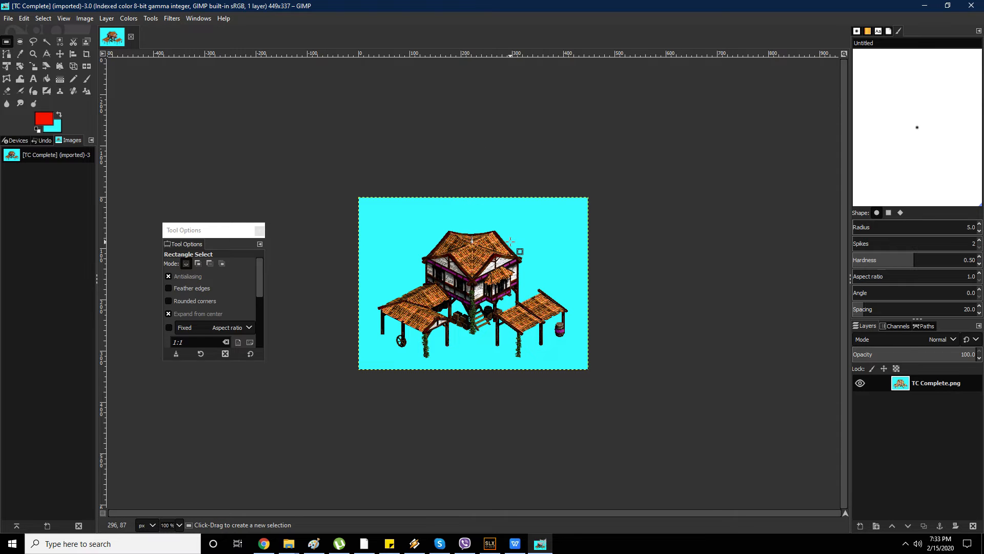
- Trace a Free Select outline along the left wing's roof edges where they meet the main building and its dark underside
scroll(510, 351, "up", 3)
scroll(512, 333, "down", 2)
scroll(503, 308, "up", 2)
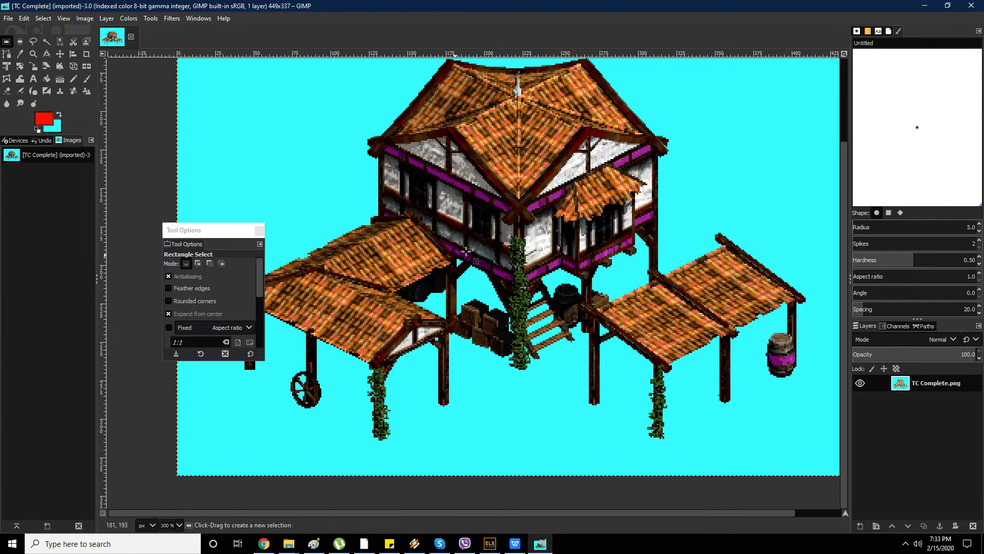
scroll(466, 251, "up", 3)
left_click(33, 41)
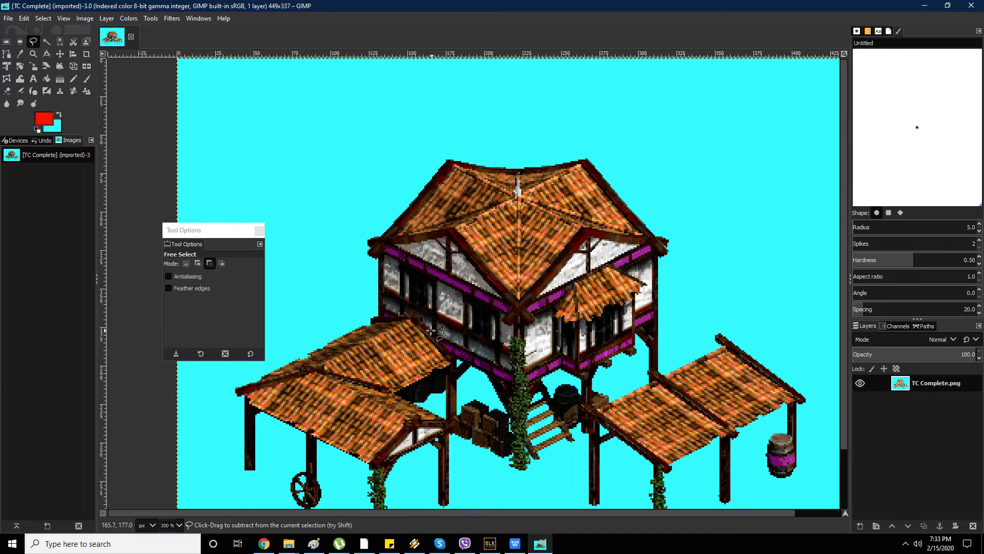
scroll(752, 258, "up", 3)
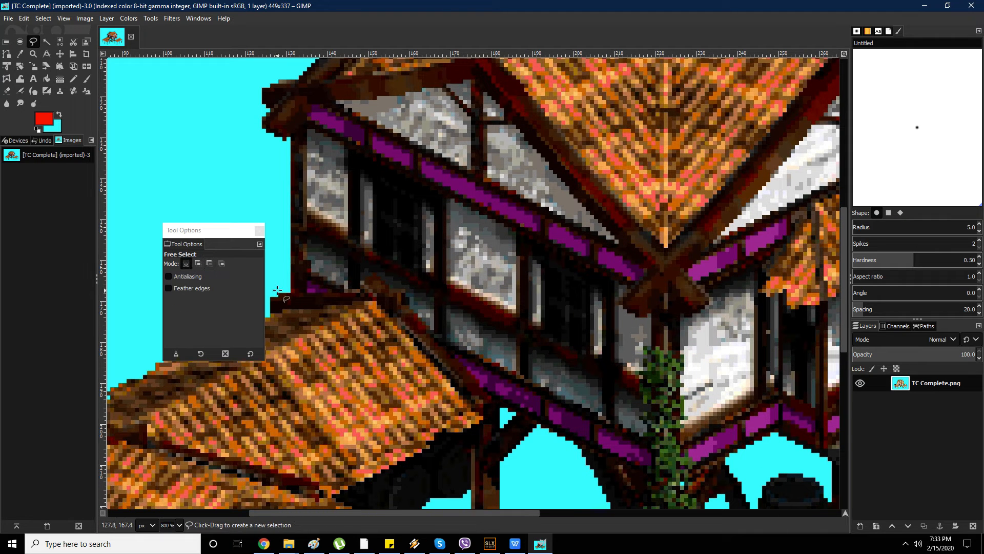
left_click(277, 290)
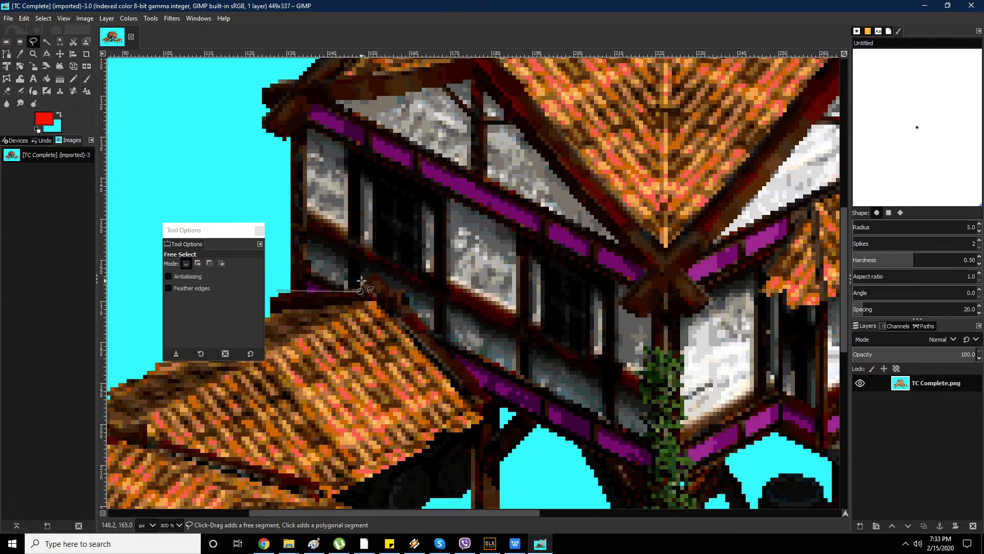
left_click(361, 290)
left_click(390, 287)
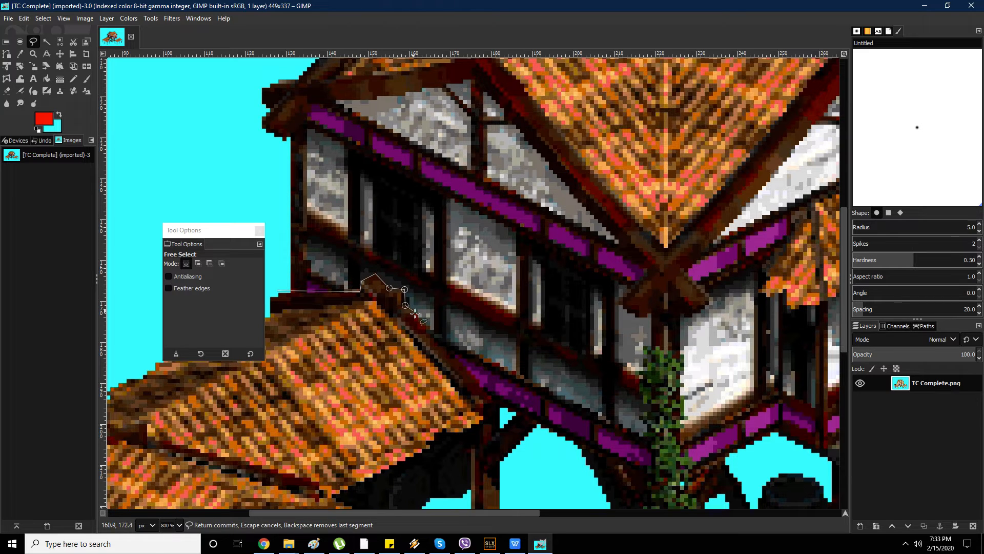
left_click(489, 395)
scroll(491, 402, "down", 5)
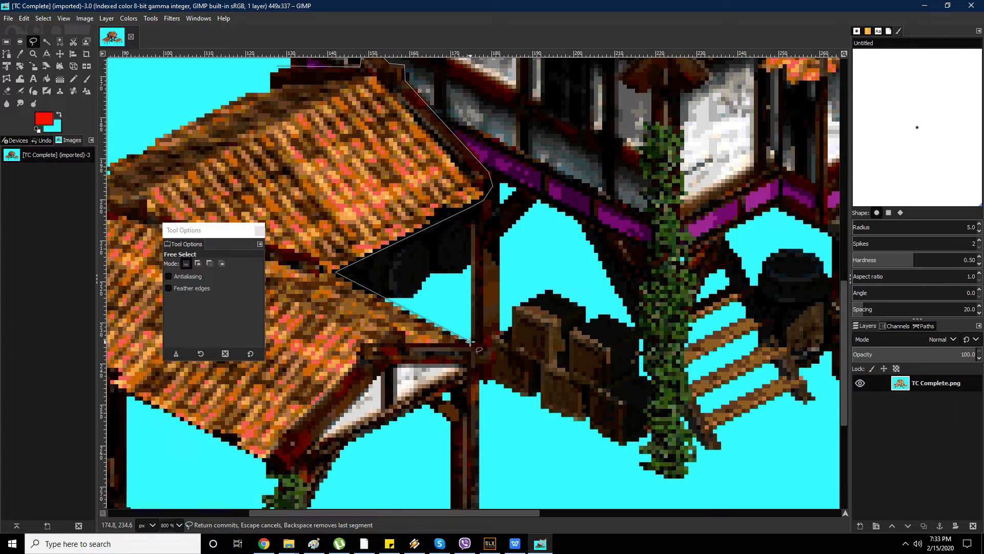
- Close the Free Select outline around the rest of the left wing, cut the wing from the image and clear the selection
left_click(496, 362)
scroll(495, 347, "down", 5)
left_click(498, 346)
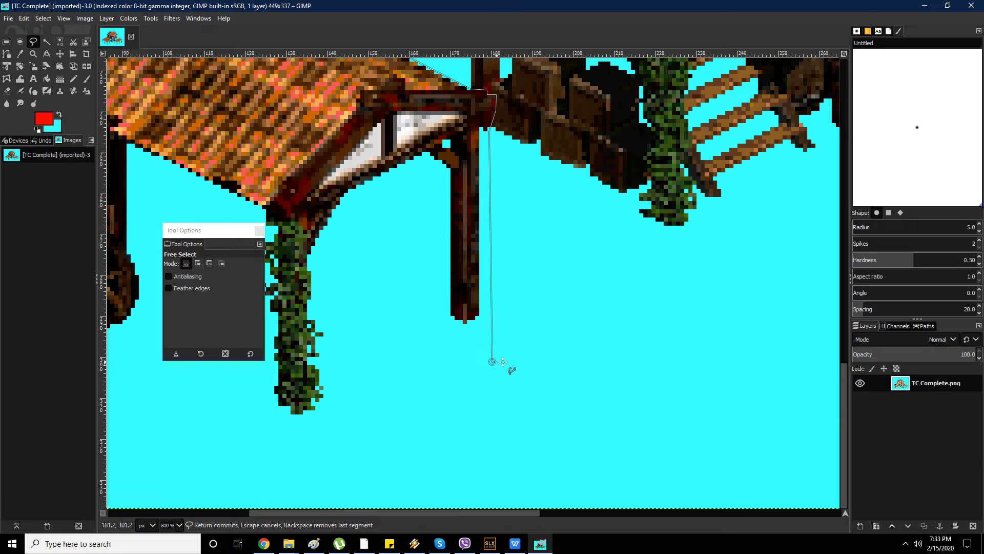
scroll(507, 368, "down", 5)
left_click(463, 375)
left_click(392, 370)
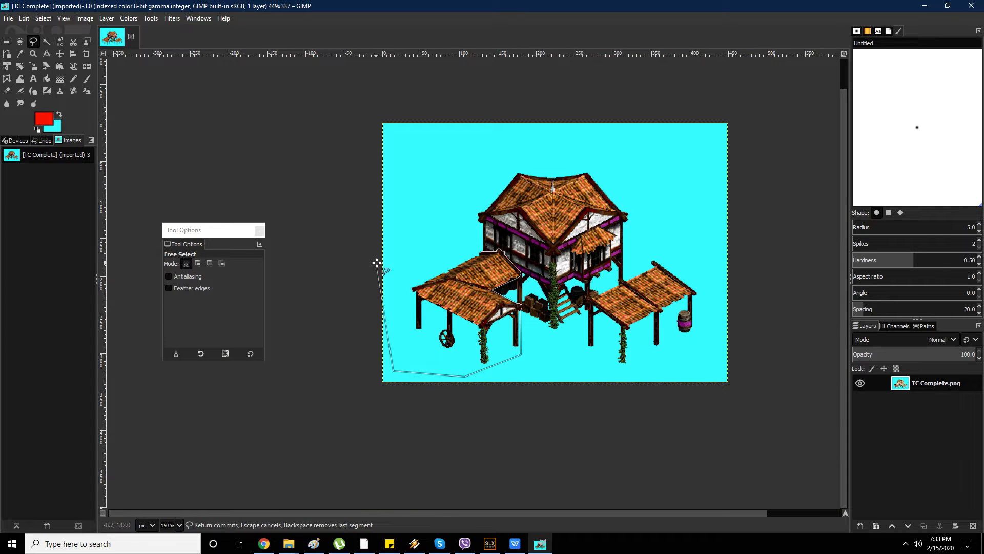
left_click(389, 266)
left_click(480, 251)
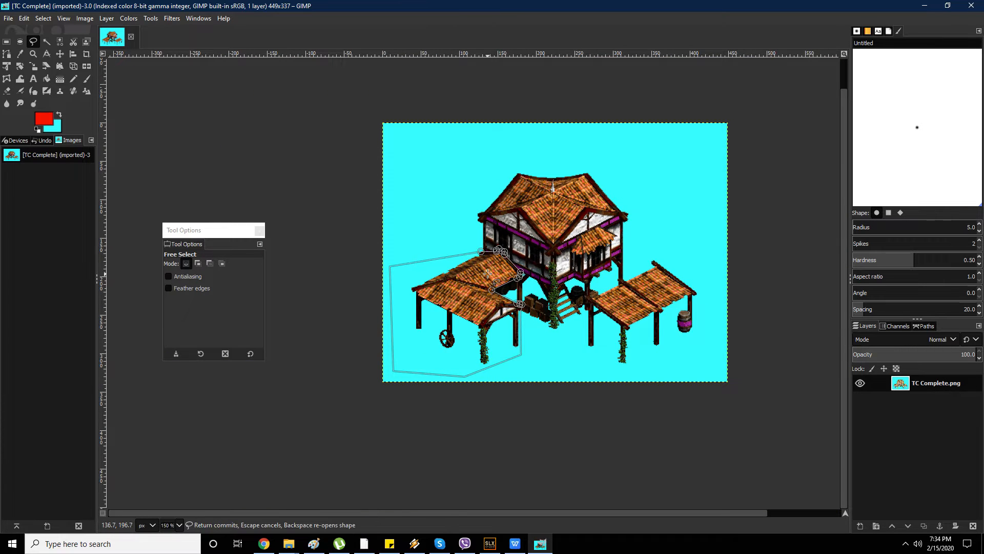
double_click(492, 278)
right_click(503, 282)
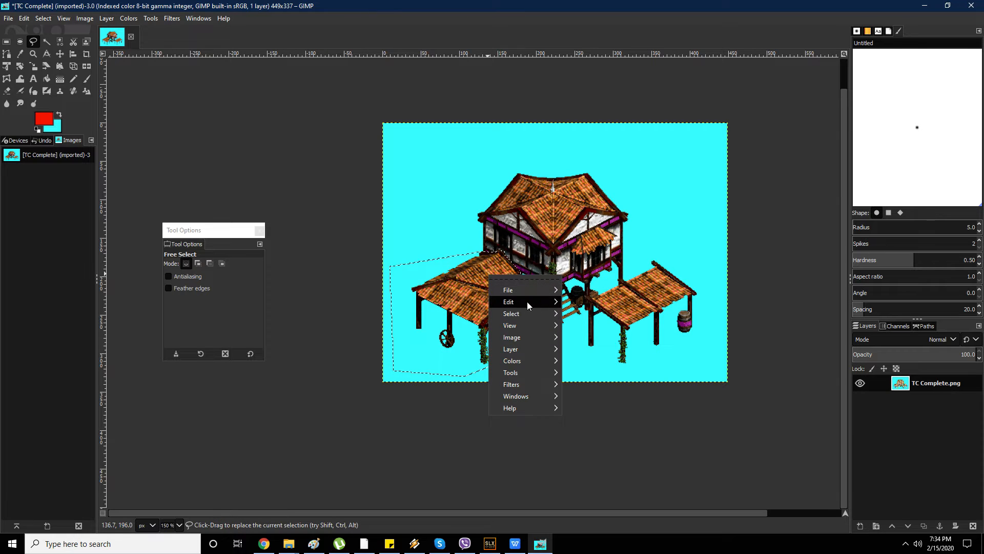
mouse_move(528, 302)
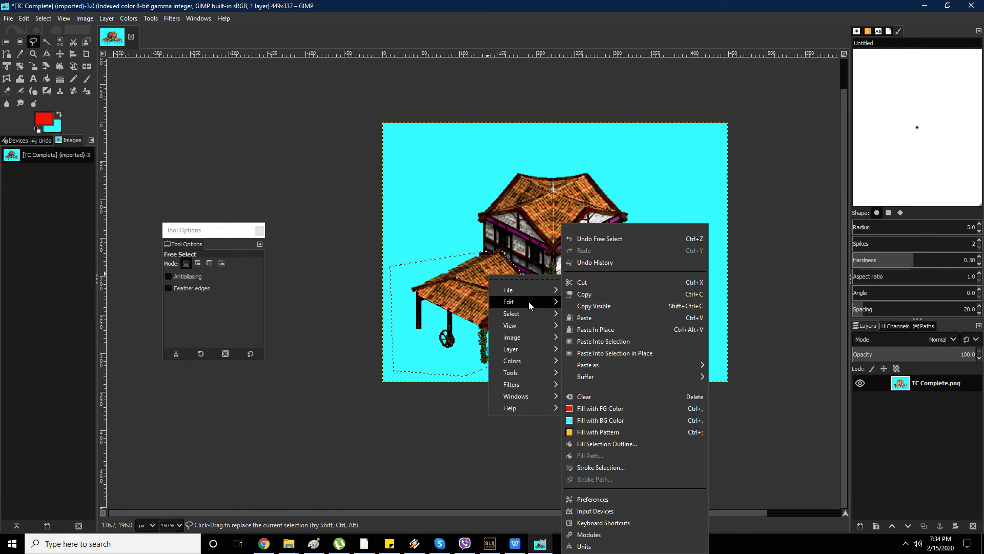
left_click(582, 283)
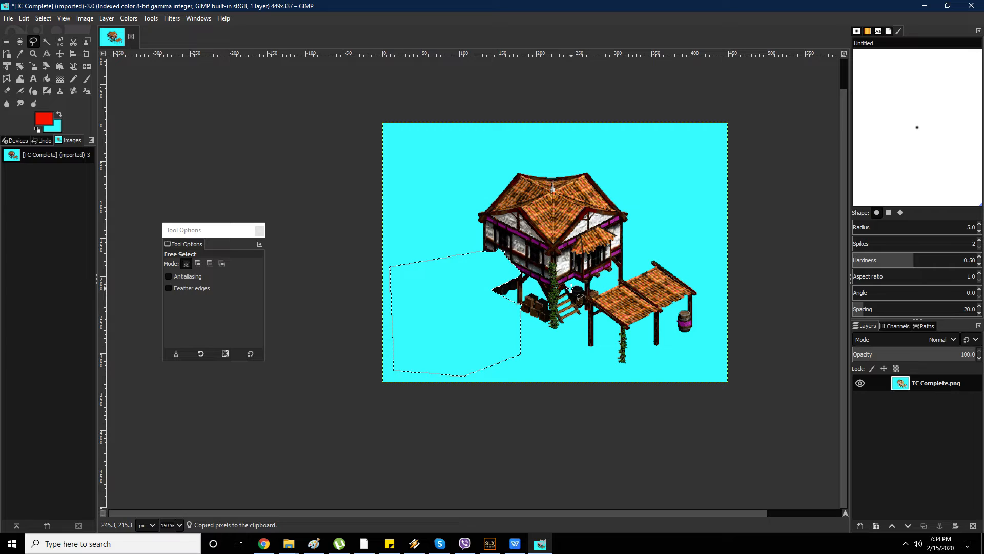
left_click(7, 42)
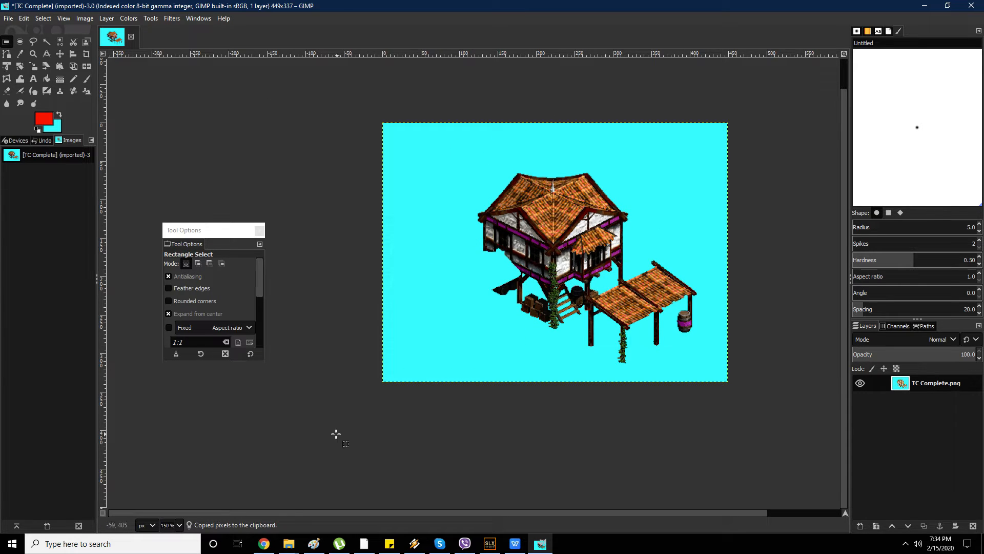
left_click(315, 544)
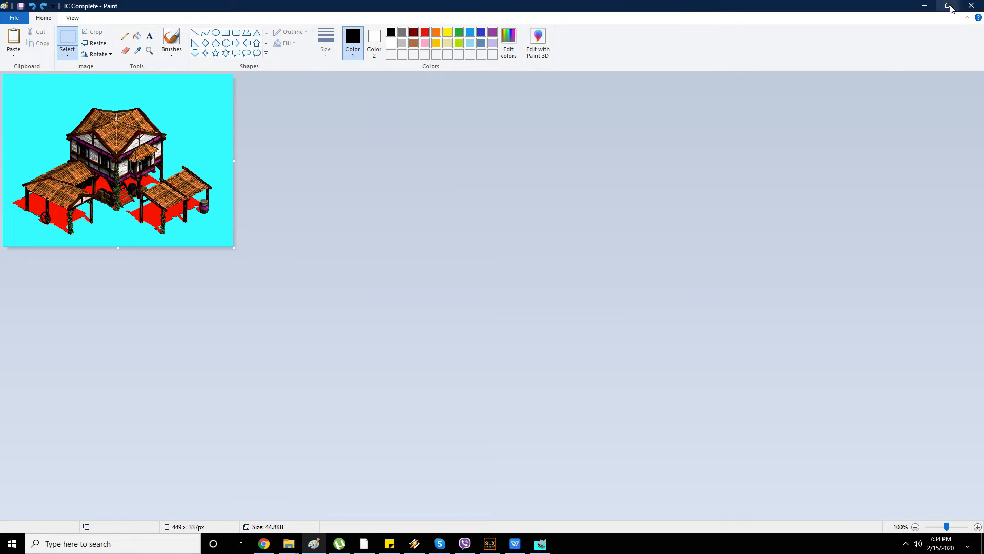
left_click(925, 6)
scroll(652, 285, "up", 3)
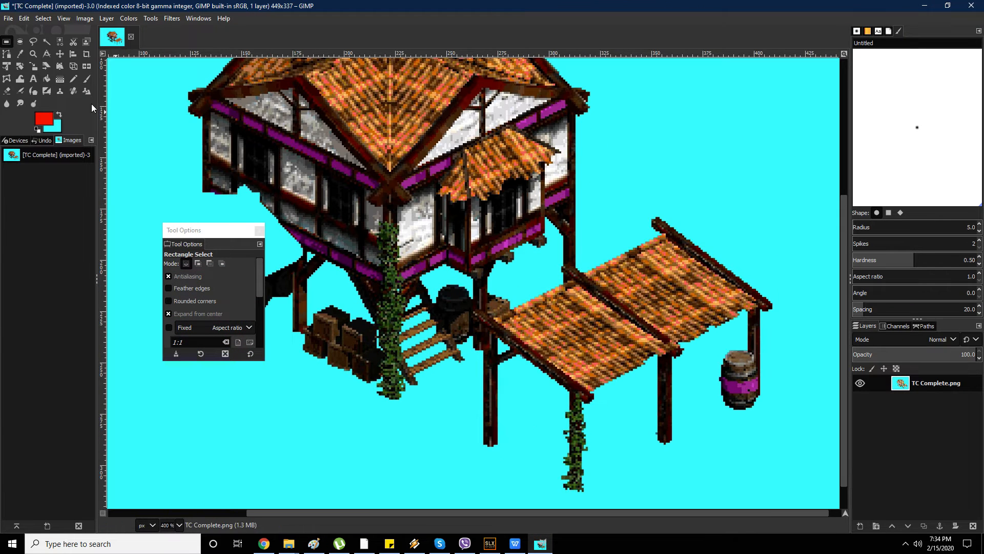
left_click(33, 42)
left_click(619, 207)
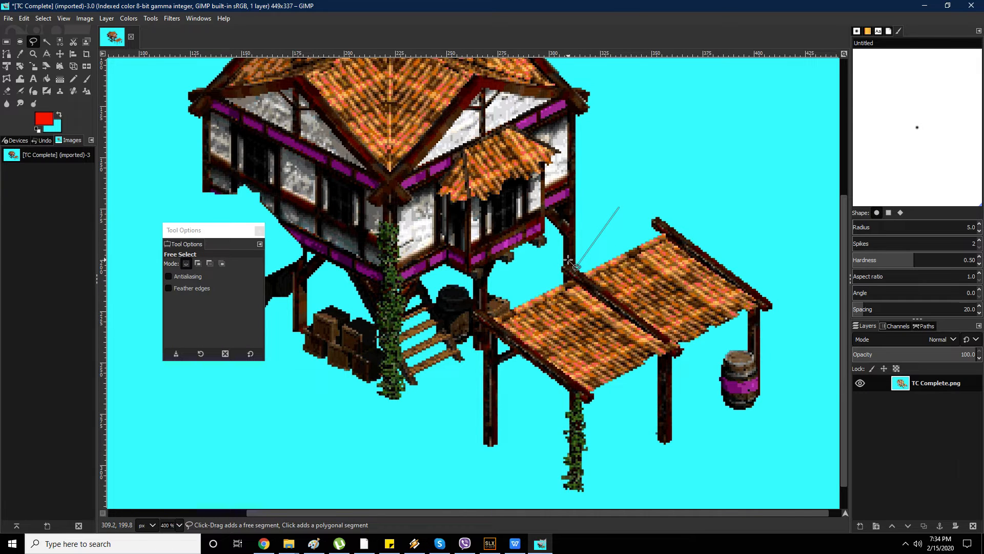
left_click(568, 260)
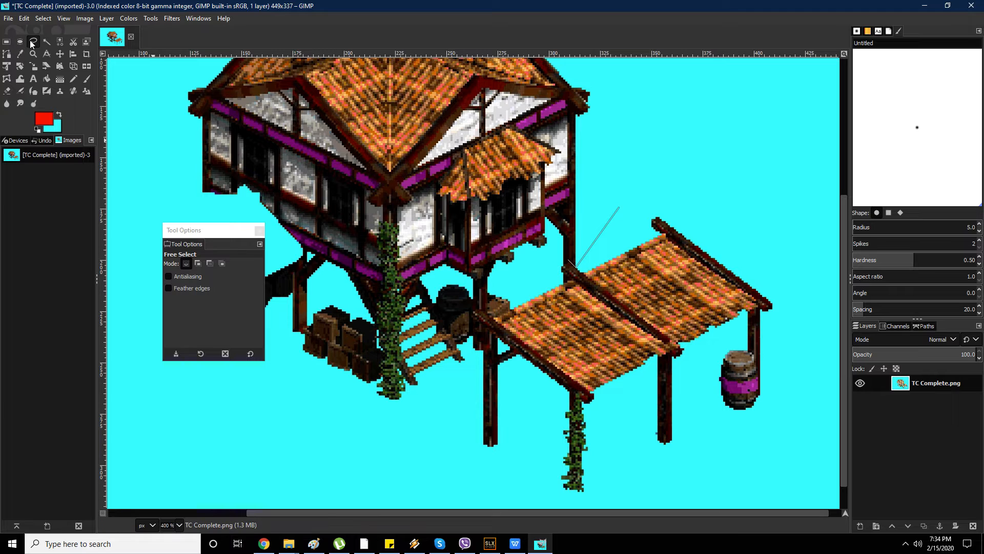
key("Return")
key("r")
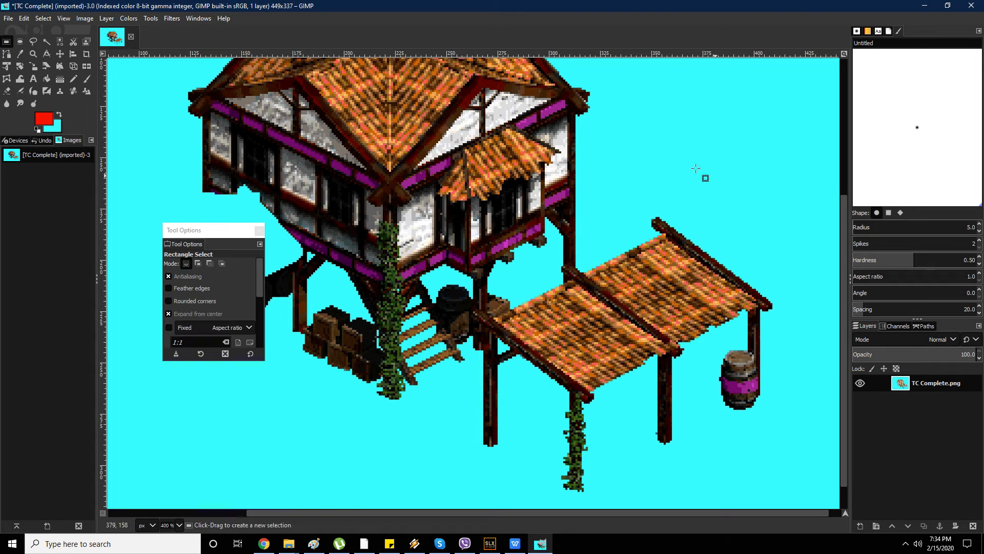
left_click(46, 41)
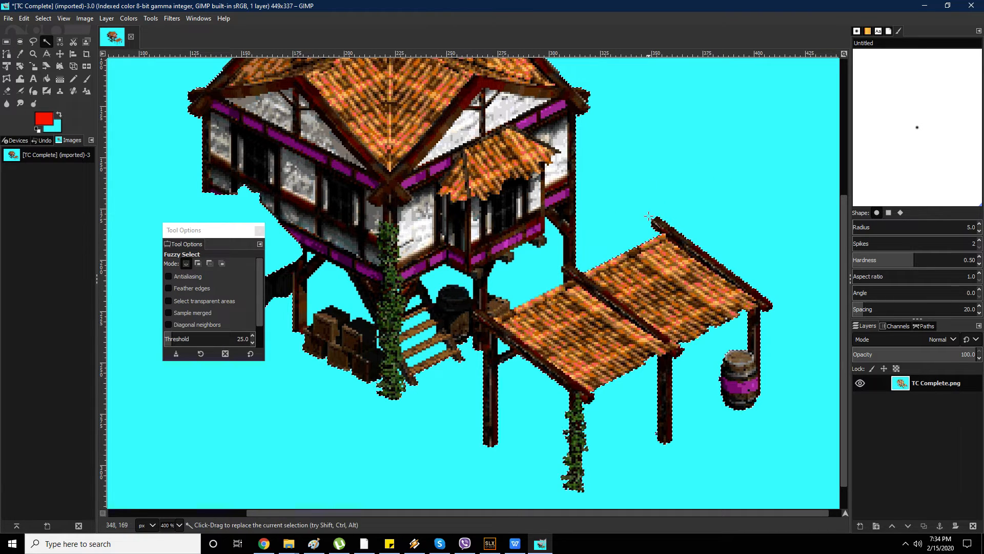
left_click(643, 236)
- Outline the right wing, including its posts and barrel, with Free Select and delete it from the image
key("f")
left_click(637, 191)
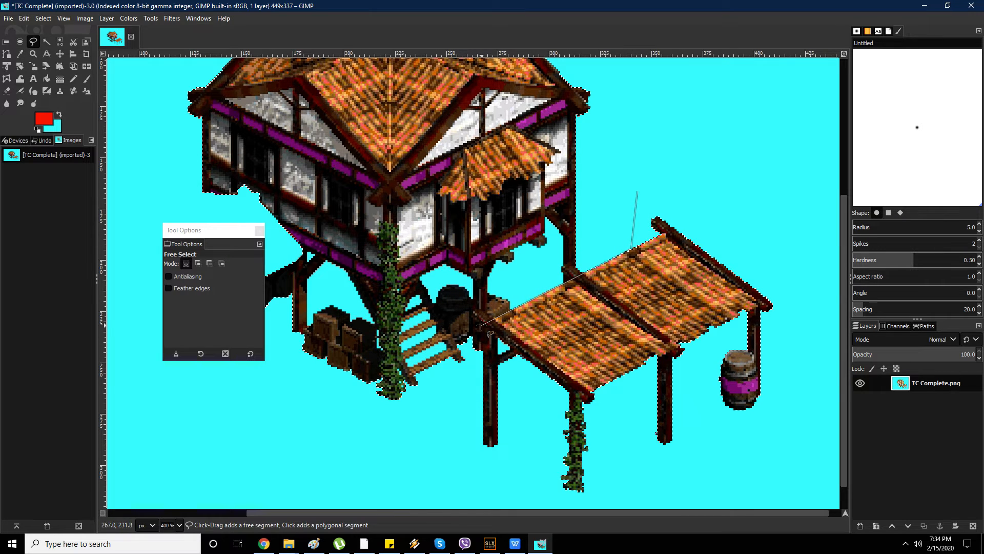
left_click(481, 324)
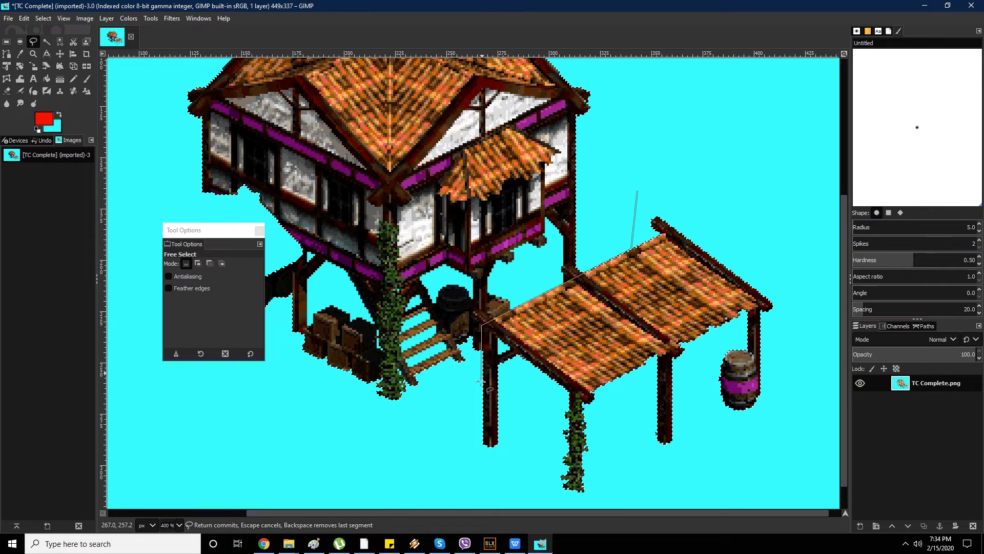
left_click(482, 456)
scroll(482, 456, "down", 2)
left_click(512, 469)
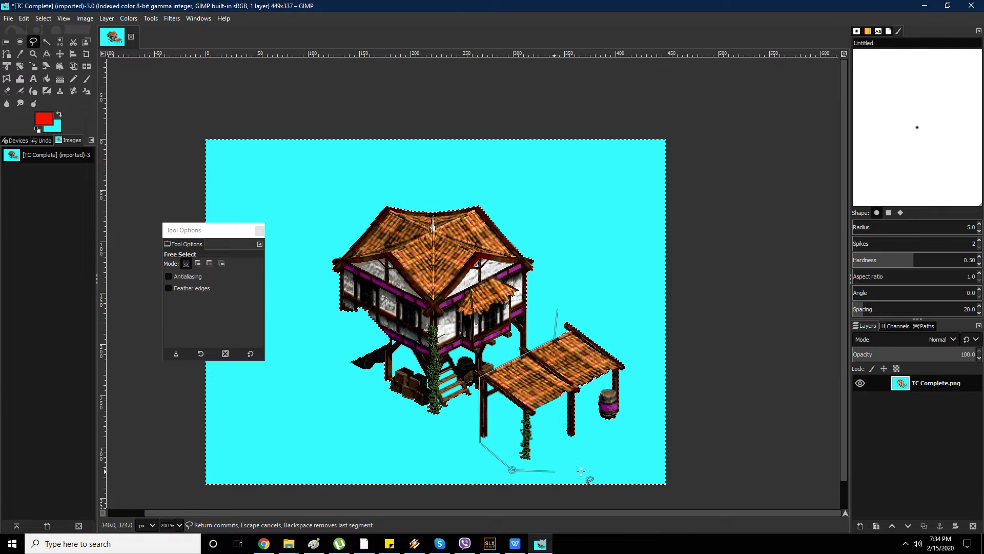
left_click(625, 471)
left_click(651, 440)
left_click(651, 385)
left_click(642, 327)
left_click(602, 276)
left_click(557, 310)
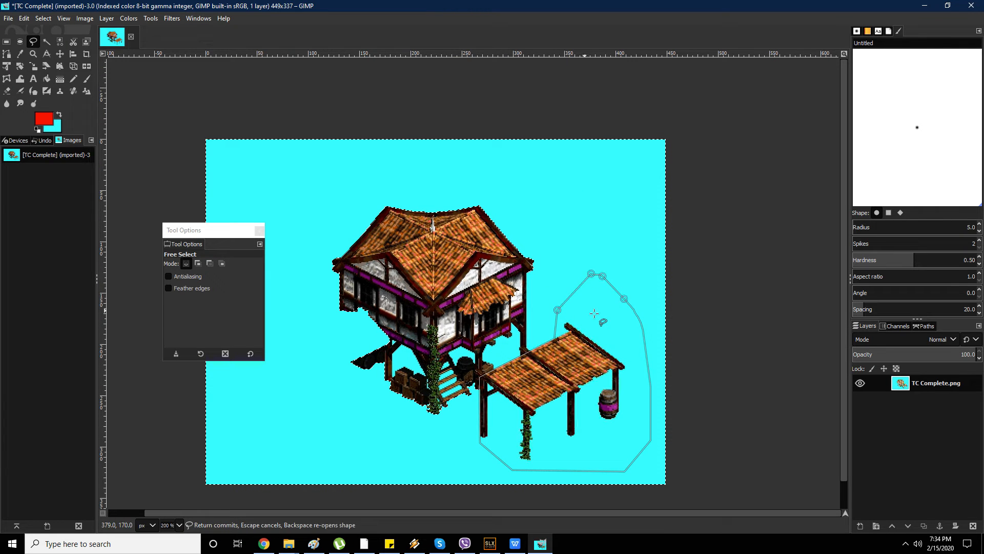
left_click(594, 313)
key("Delete")
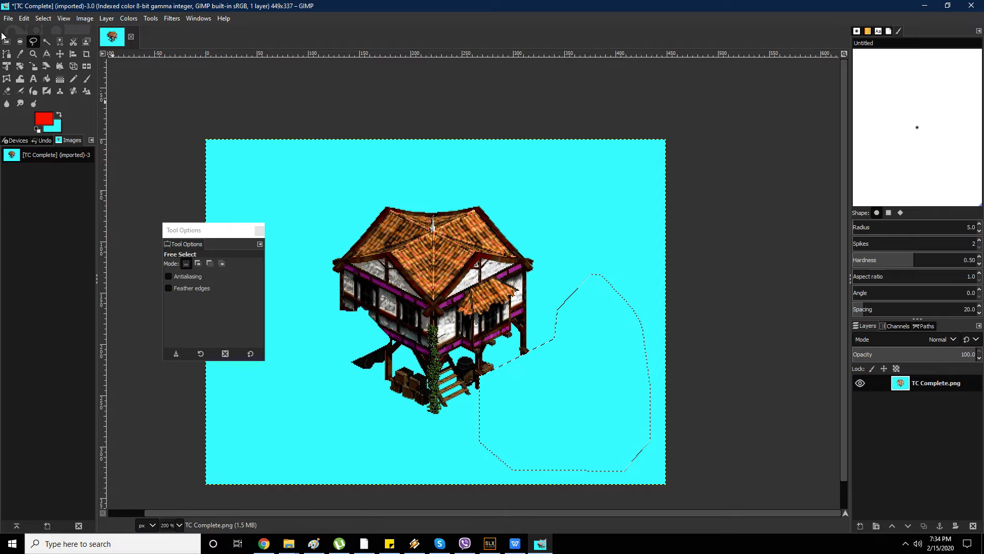
- Clear the selection and overwrite TC Complete.png in the Centre folder with the edited image
key("r")
left_click(316, 160)
left_click(8, 18)
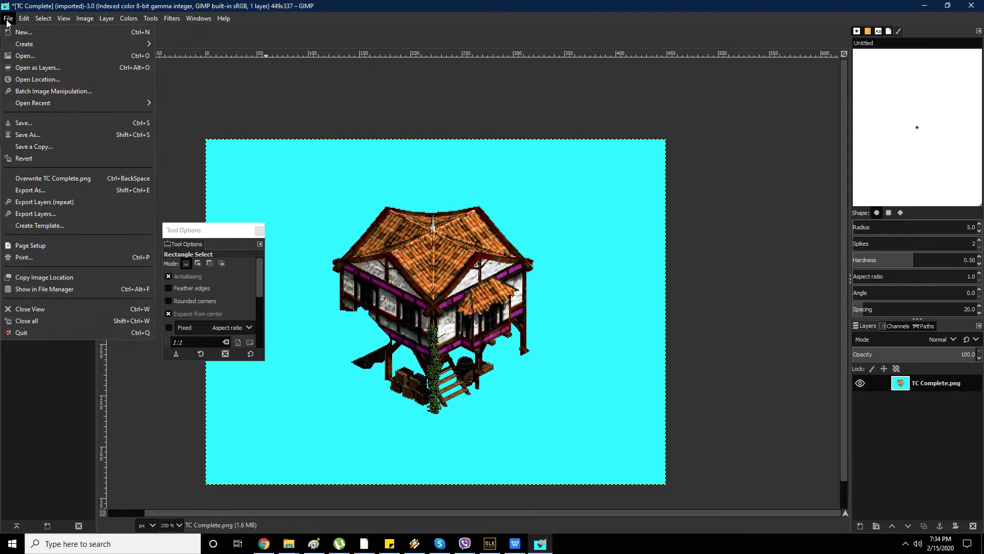
left_click(79, 179)
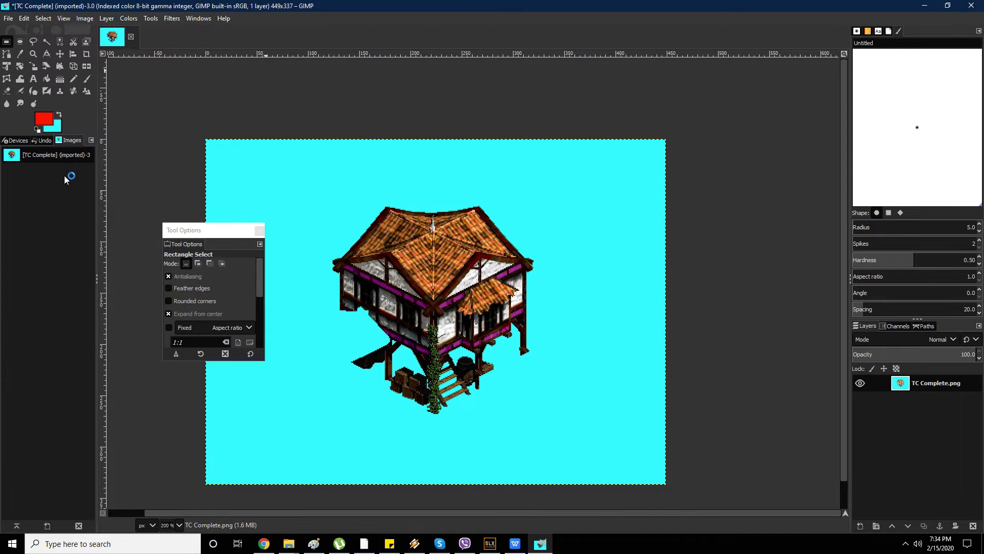
- Check the exported TC Complete image in the Centre folder with the image viewer
left_click(925, 7)
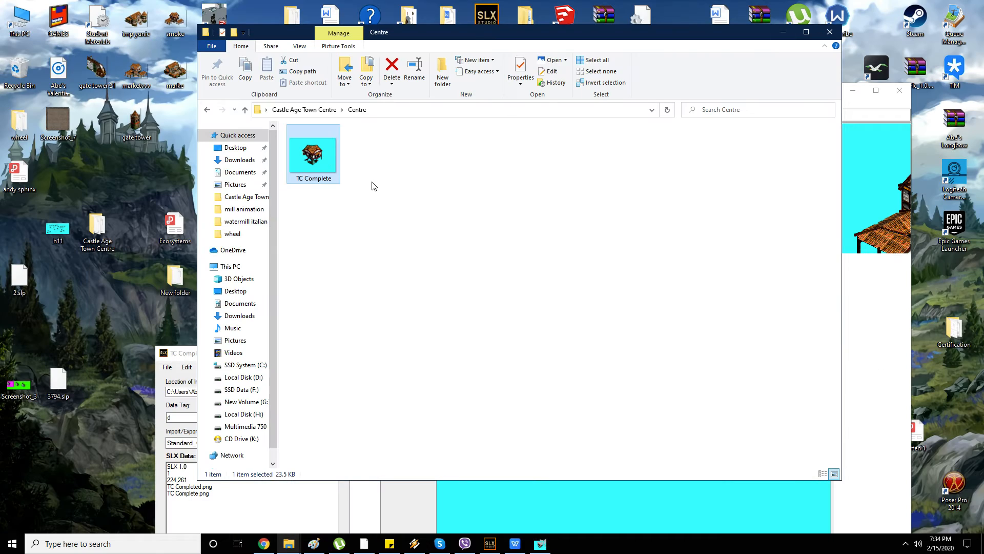
double_click(313, 154)
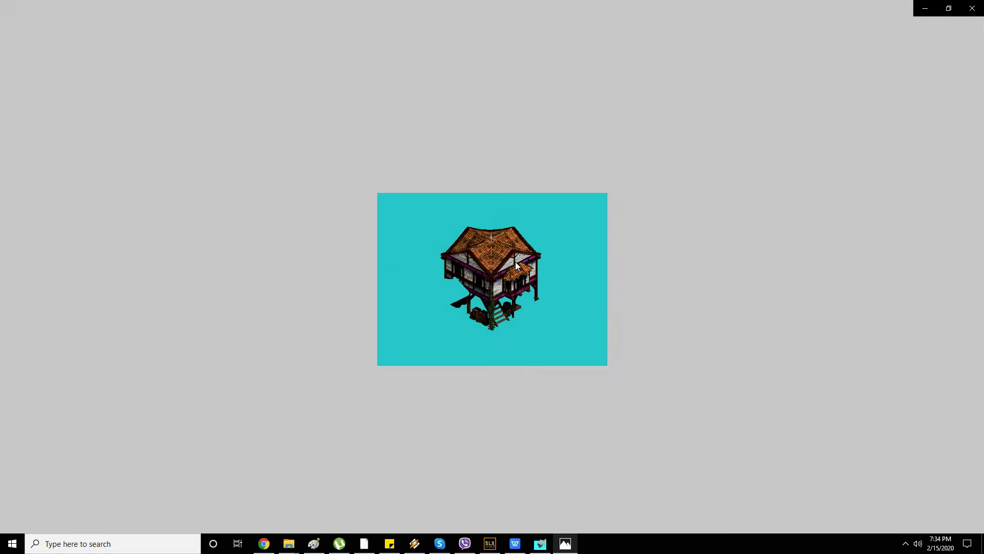
left_click(972, 9)
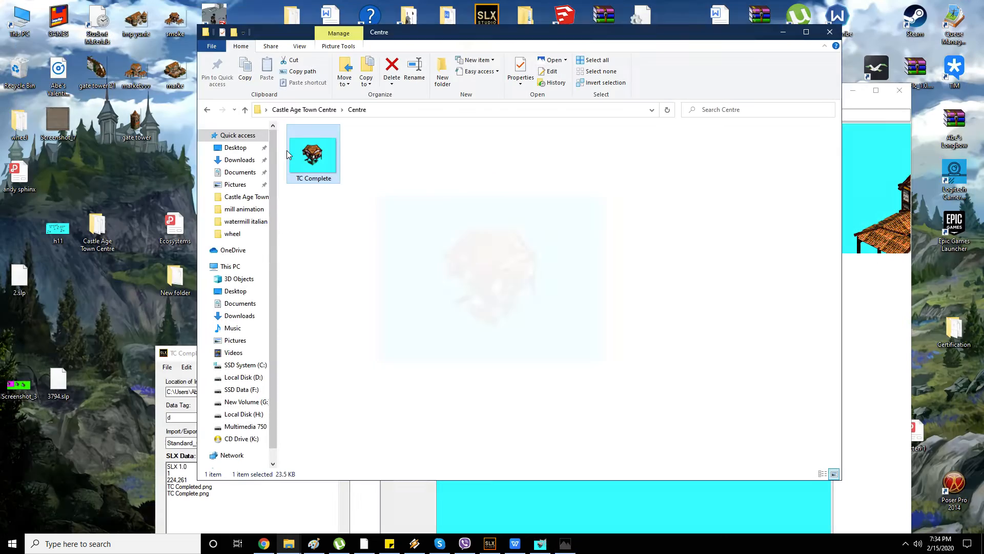
- Go to the Left Wing folder and inspect its TC Complete image enlarged in Paint, then close Paint
key("alt+Up")
double_click(358, 154)
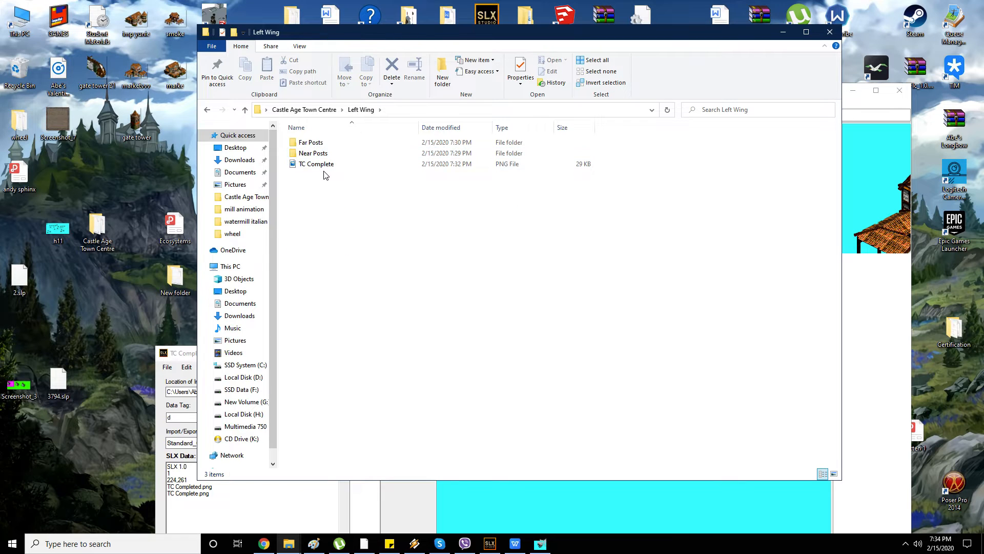
left_click(320, 165)
right_click(321, 165)
left_click(350, 182)
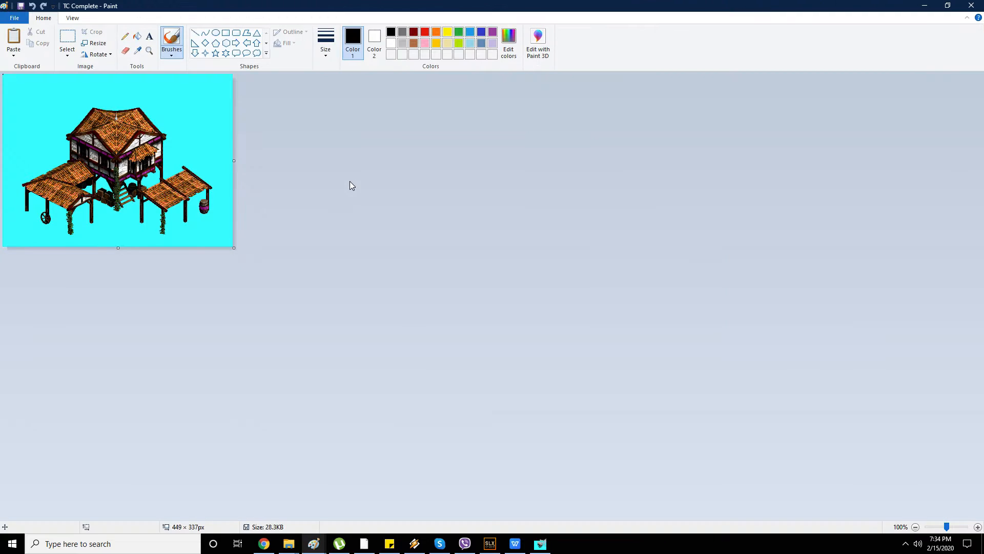
left_click_drag(226, 4, 378, 170)
double_click(383, 173)
scroll(73, 300, "up", 2)
scroll(143, 205, "down", 3)
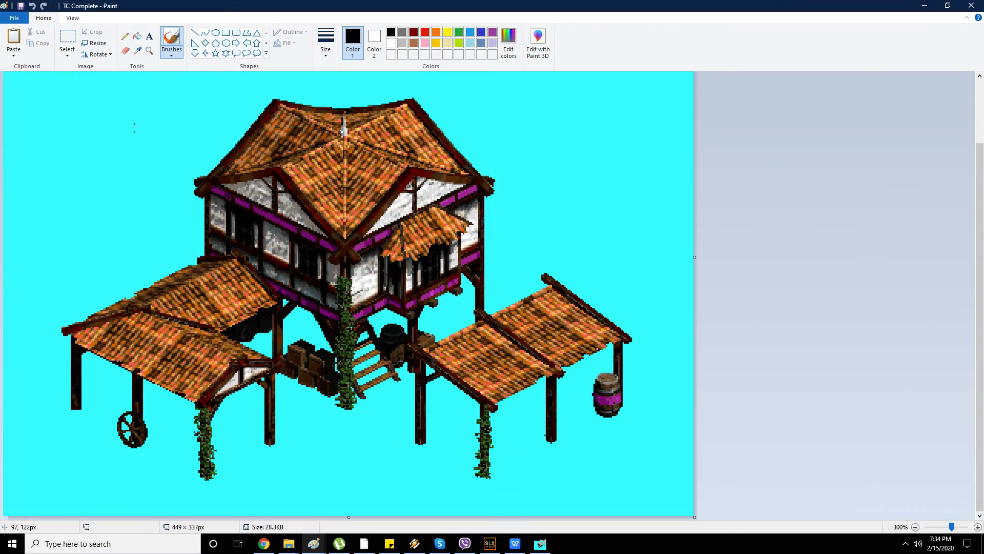
left_click(971, 5)
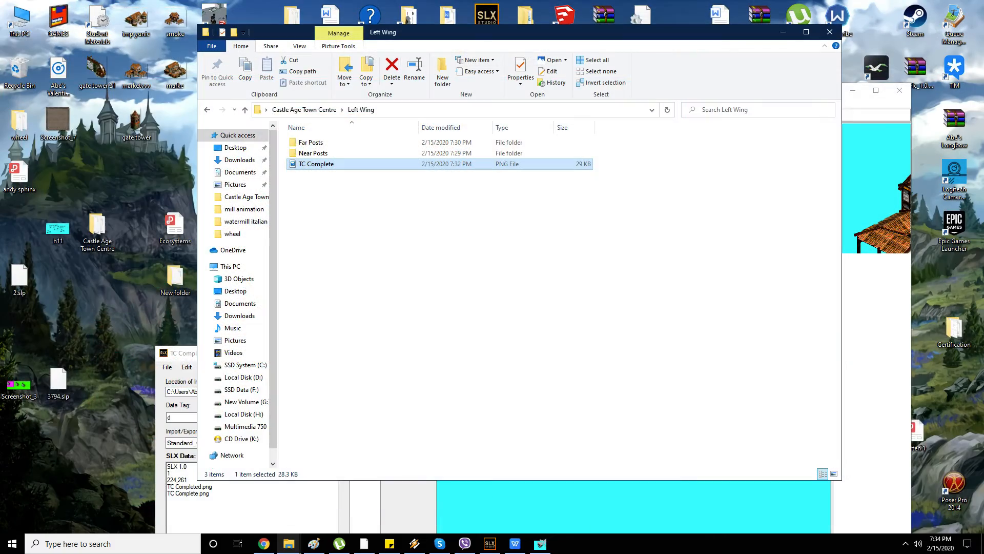
- Switch to GIMP, close the Centre image discarding its changes, and load TC Complete.png from the Left Wing folder
left_click(545, 544)
key("ctrl+w")
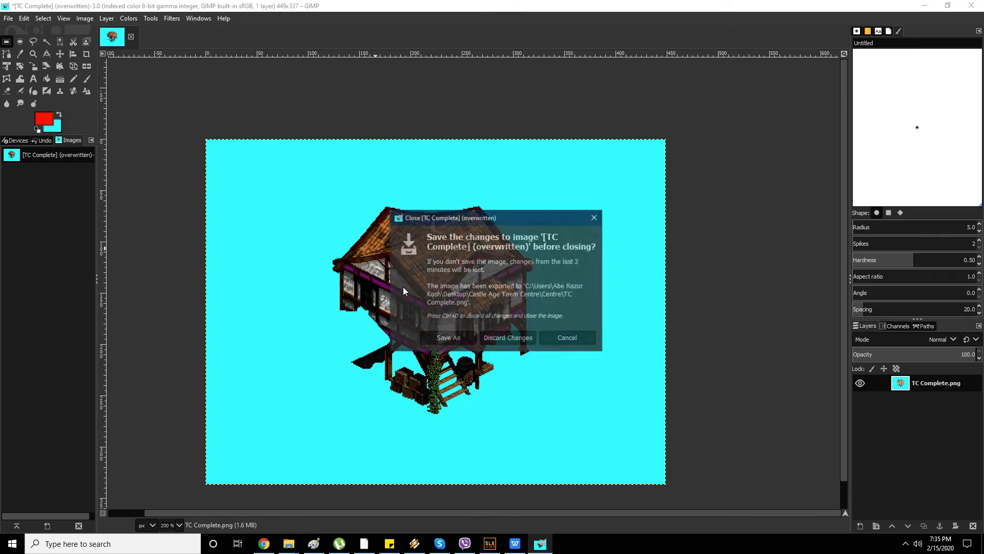
left_click(490, 337)
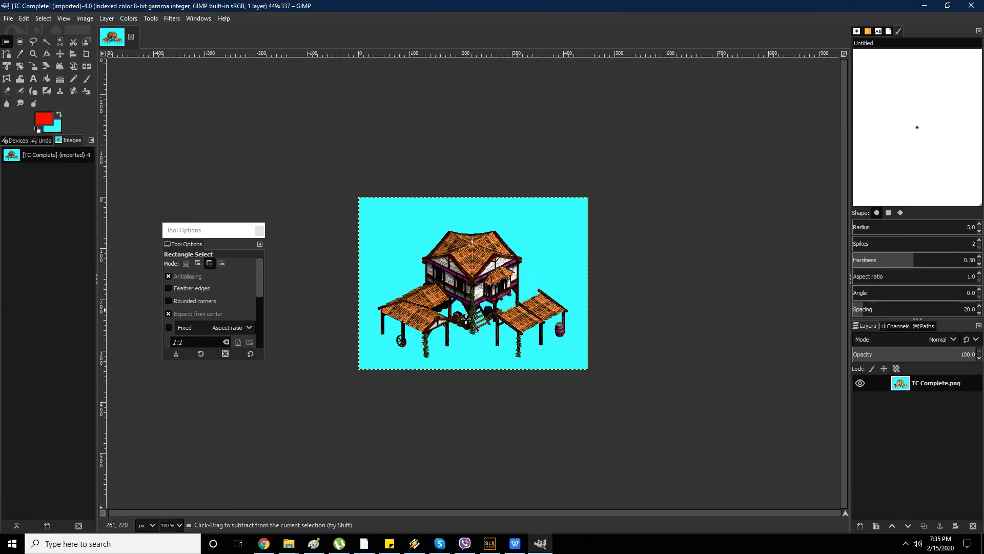
- Trace a Free Select outline along the left wing's upper roof, from its ridge to the notch where both roofs meet
scroll(496, 299, "up", 6)
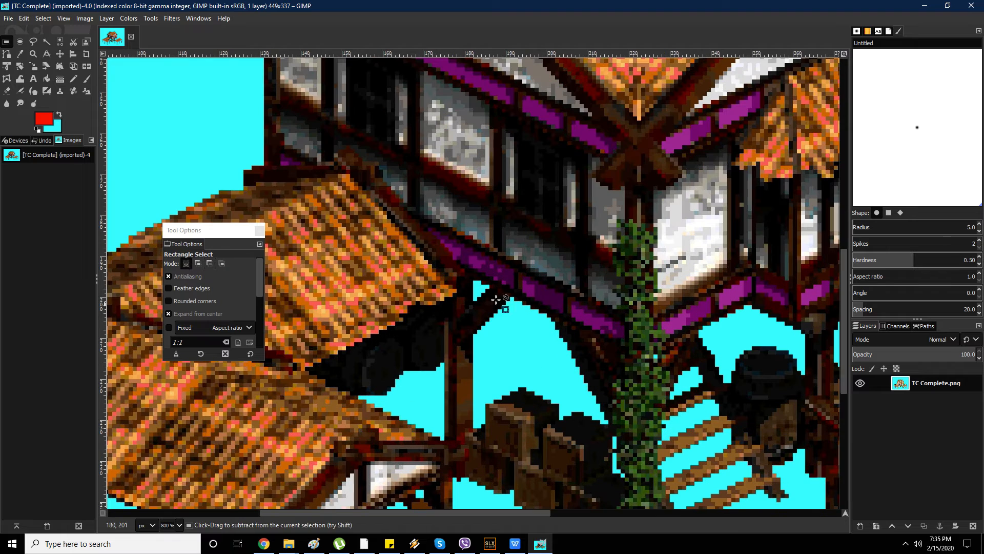
left_click(33, 42)
left_click(243, 167)
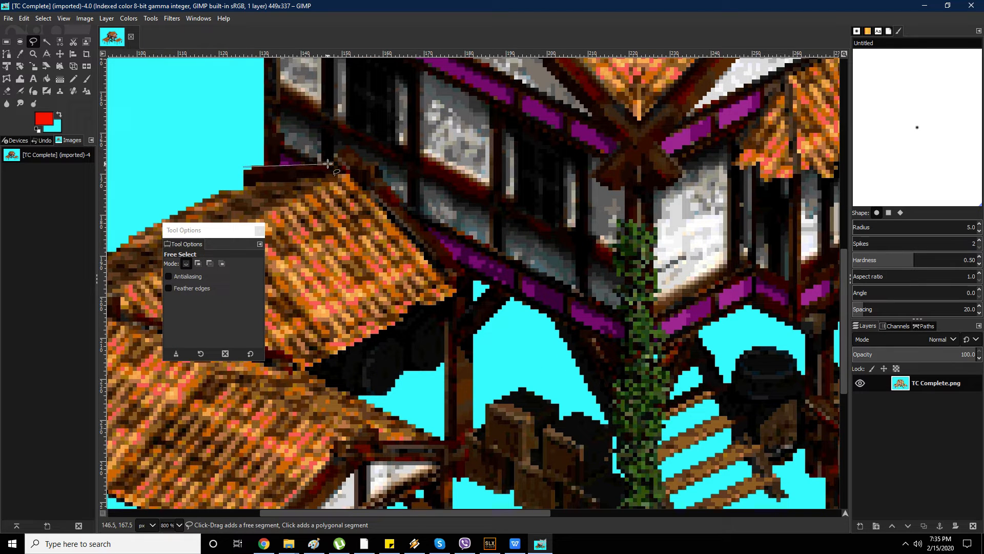
left_click(335, 154)
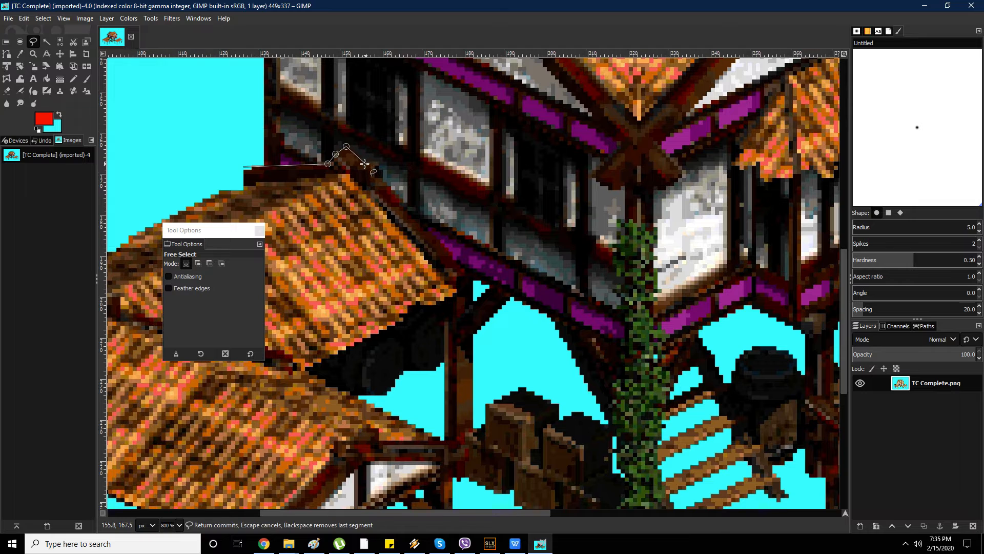
left_click(380, 178)
left_click(310, 372)
- Continue the outline past the left wing's front gable, close it around the rest of the building and delete everything except the wing
scroll(480, 305, "down", 3)
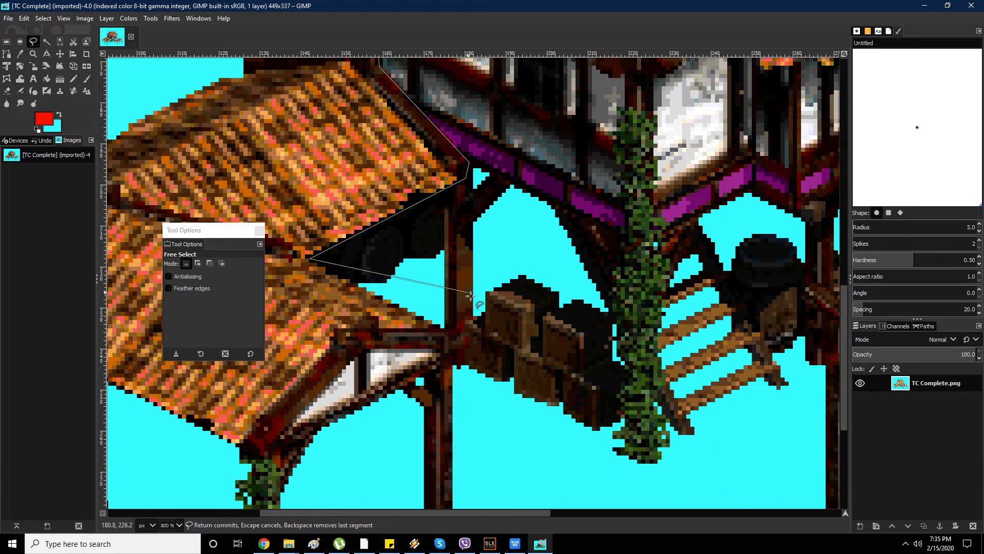
left_click(444, 328)
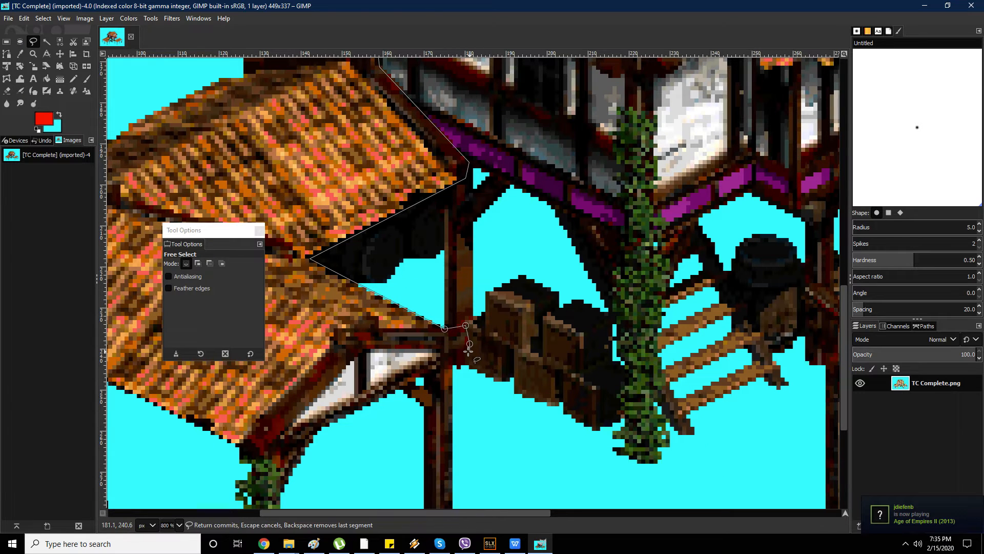
scroll(466, 362, "down", 5)
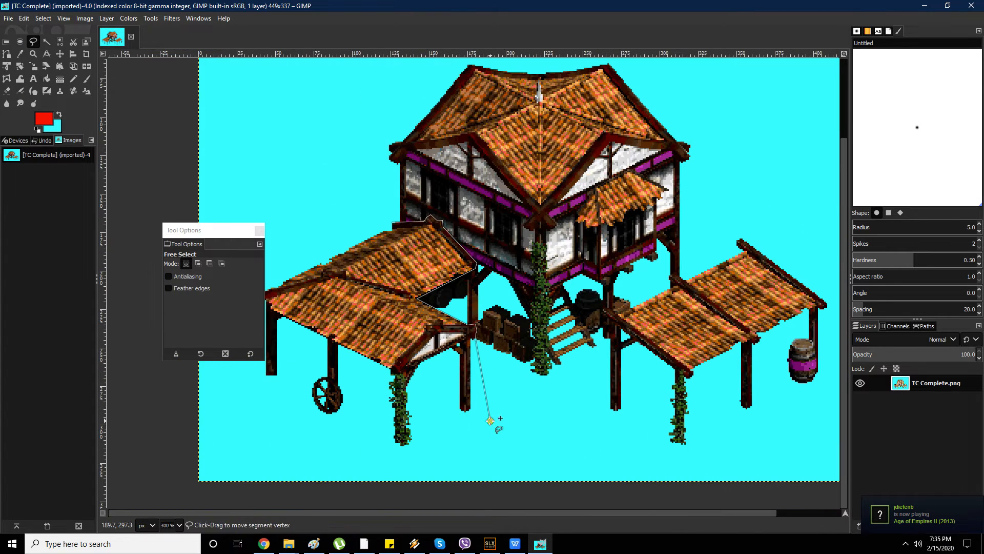
left_click(480, 411)
mouse_move(640, 458)
left_mouse_down()
mouse_move(717, 170)
mouse_move(580, 131)
mouse_move(450, 179)
mouse_move(399, 262)
mouse_move(403, 304)
mouse_move(432, 312)
left_mouse_up()
left_click(432, 312)
key("Return")
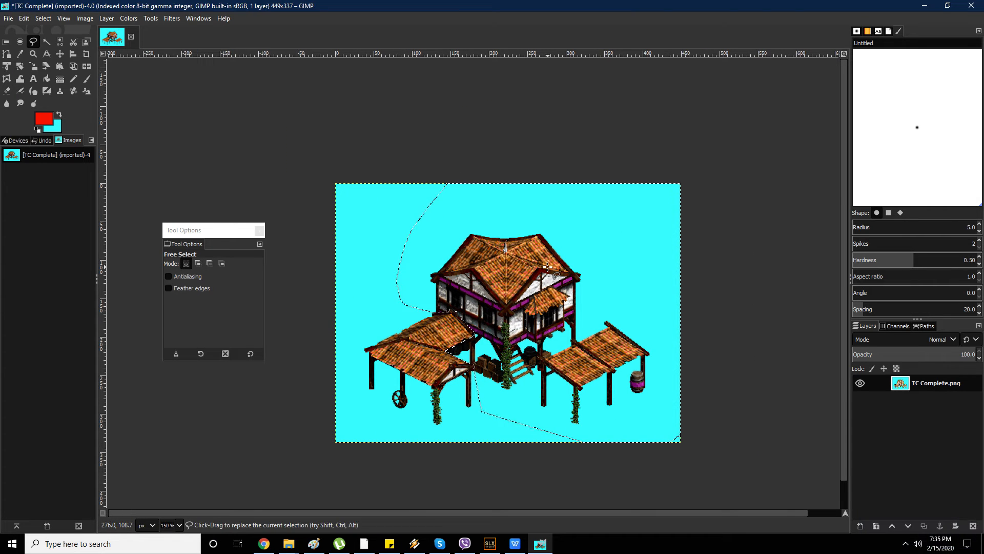
key("Delete")
- Overwrite TC Complete.png in the Left Wing folder with the isolated wing and close the image, discarding unsaved changes
left_click(9, 20)
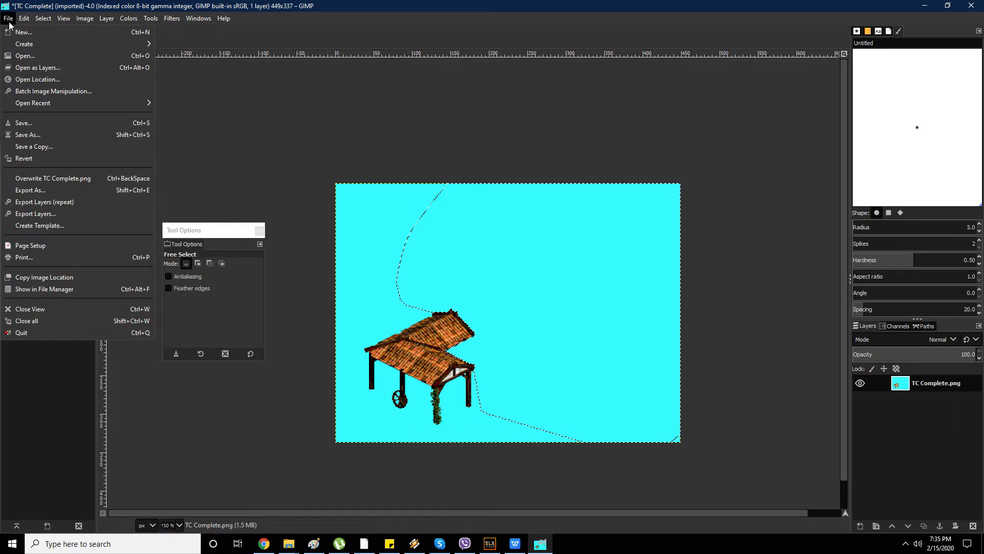
left_click(70, 178)
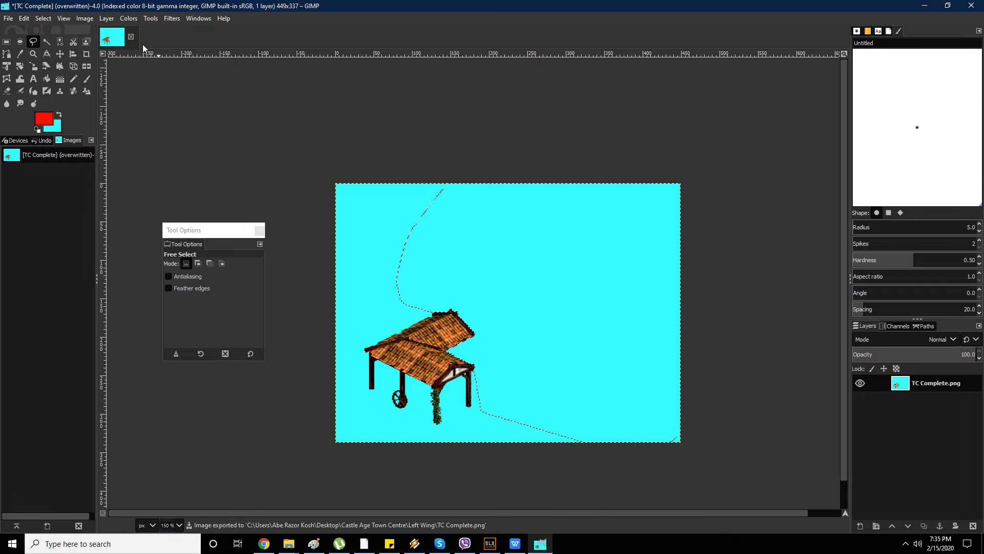
left_click(133, 38)
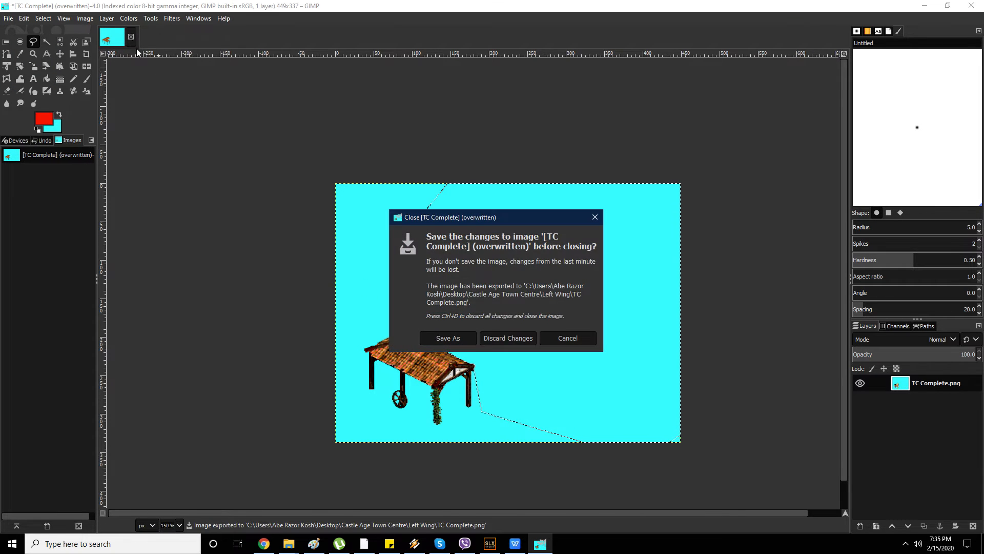
left_click(515, 340)
- Check the exported TC Complete image in the Left Wing folder with the image viewer
double_click(765, 5)
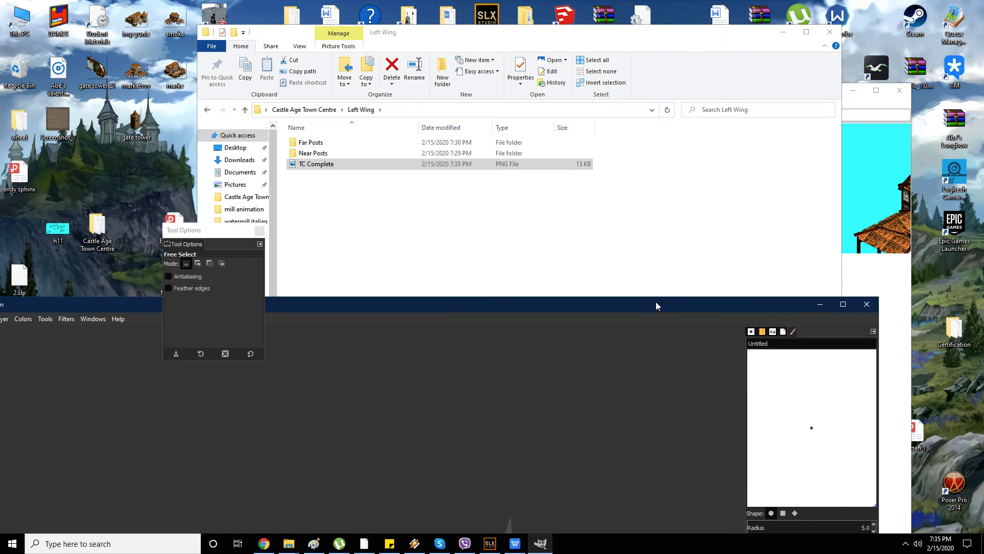
double_click(336, 165)
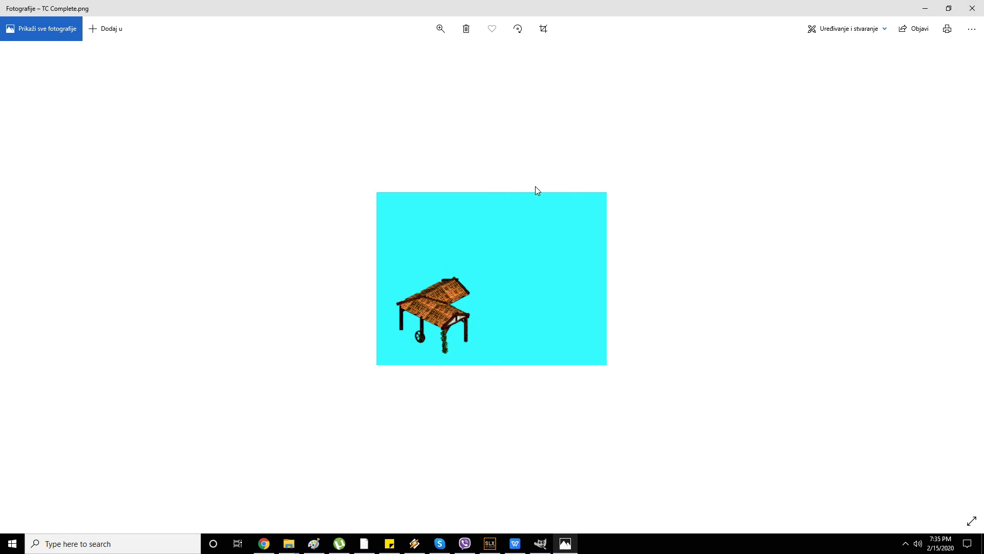
left_click(969, 9)
- Go to the Right Wing folder and load its TC Complete.png into GIMP
key("alt+Left")
double_click(305, 163)
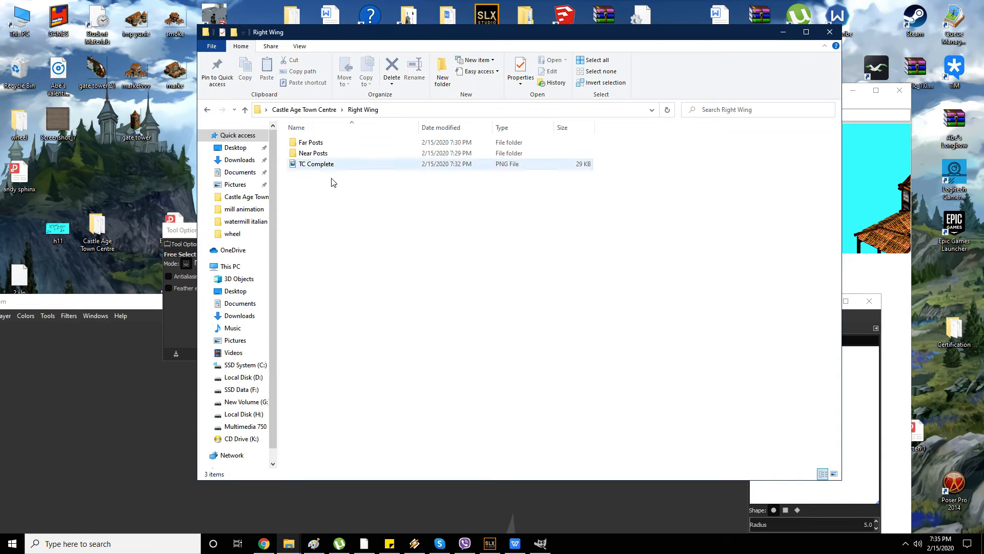
left_click(319, 164)
left_click_drag(429, 38, 673, 47)
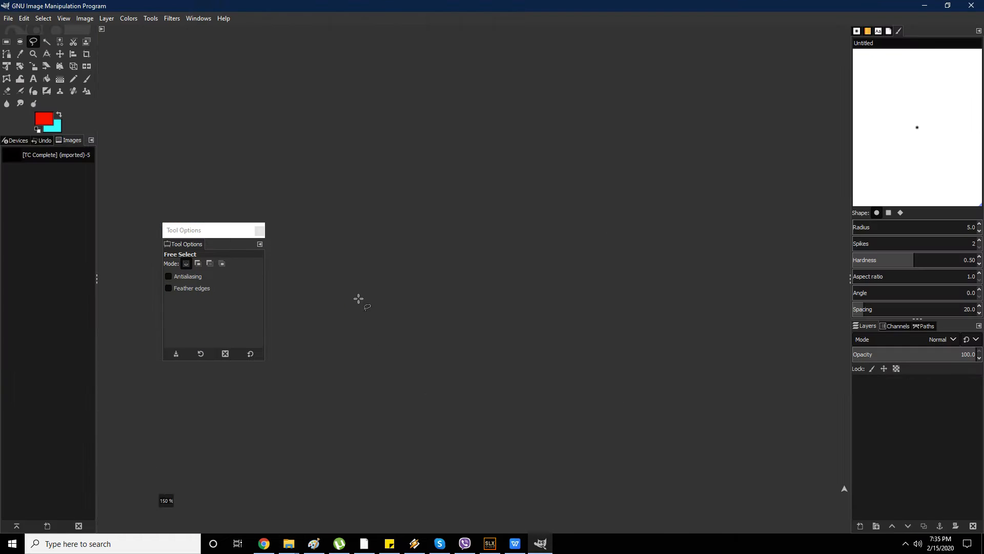
- Trace a Free Select outline along the right wing's upper roof edge where it meets the main building
key("3")
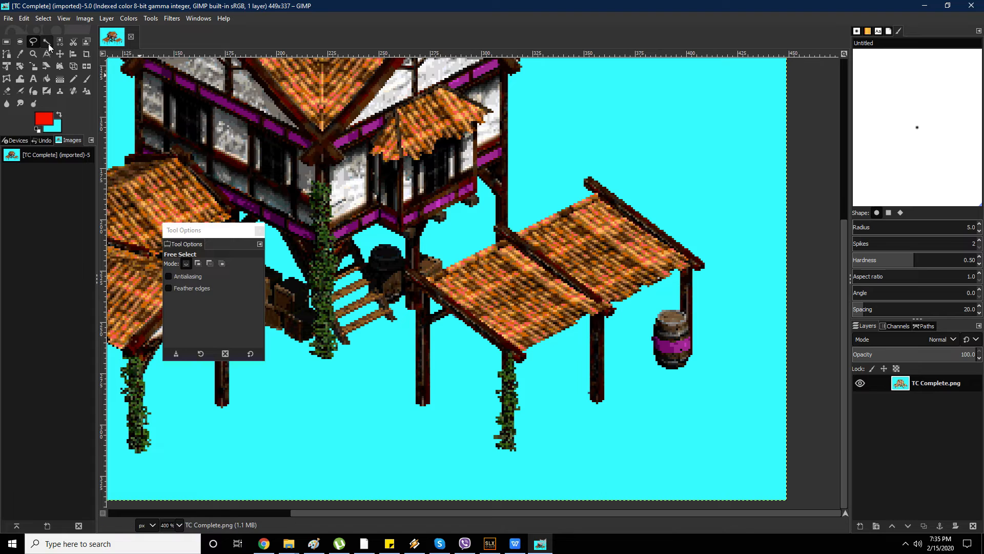
left_click(567, 165)
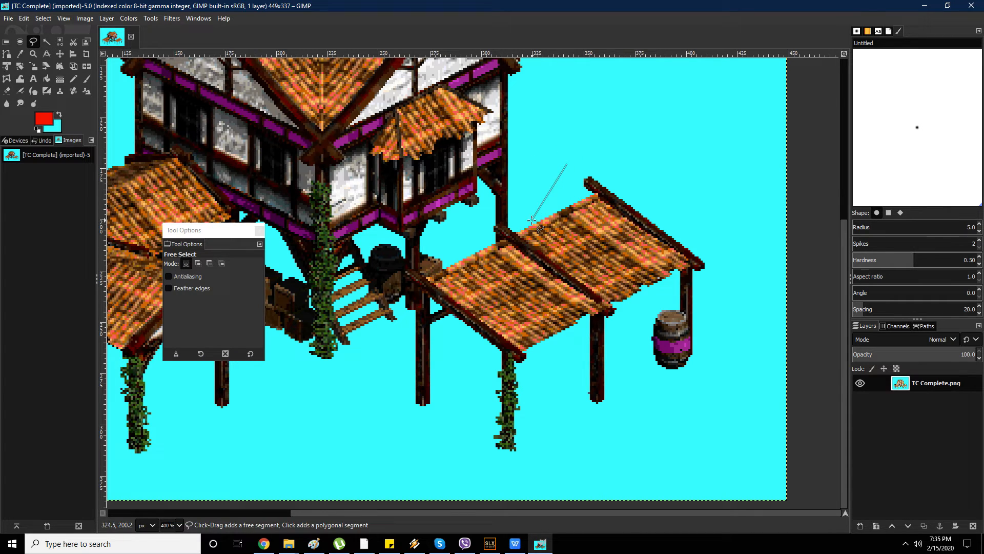
left_click(496, 227)
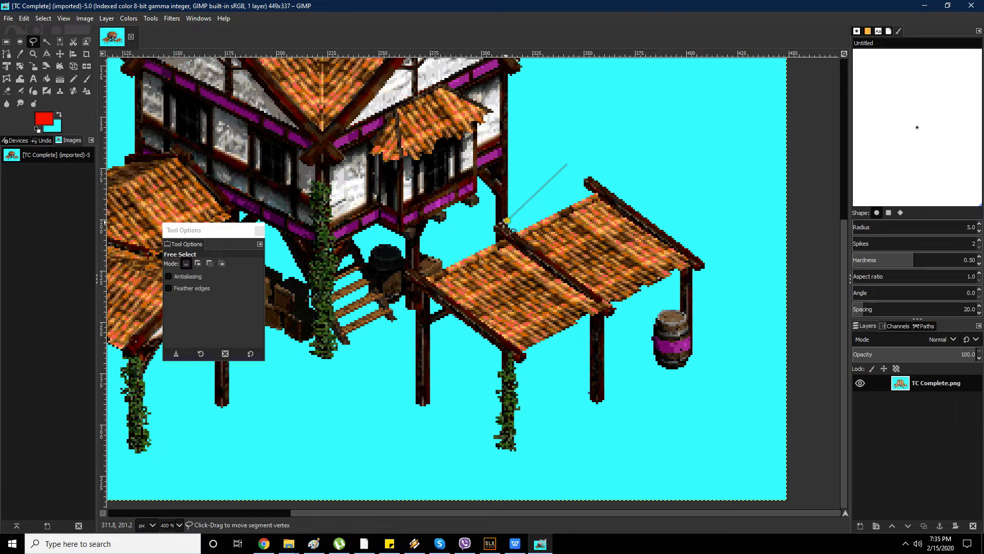
left_click(444, 268)
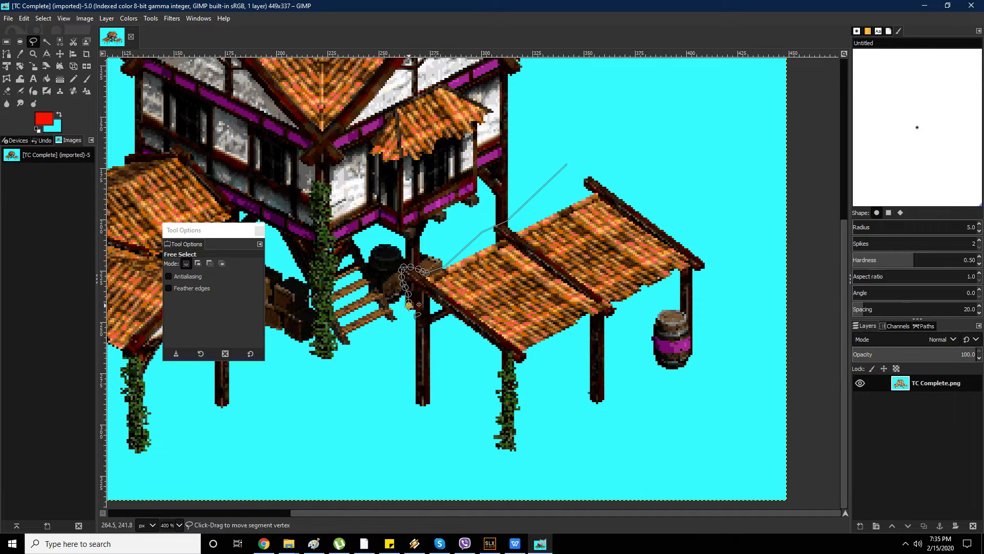
- Close the outline around the main building and left wing, and delete them so only the right wing is left
scroll(397, 395, "down", 6)
mouse_move(441, 373)
left_mouse_down()
mouse_move(374, 231)
mouse_move(567, 202)
mouse_move(592, 227)
left_mouse_up()
key("Return")
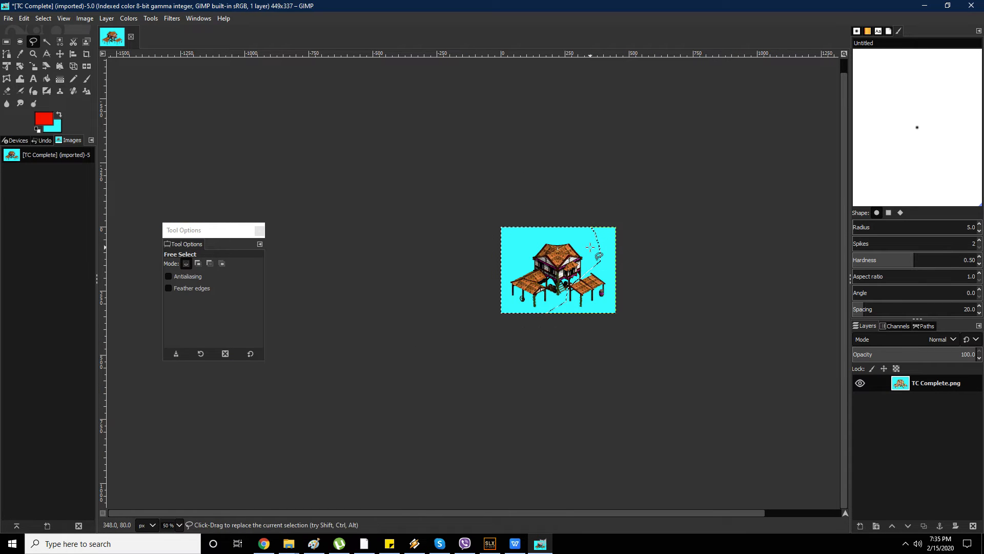
scroll(610, 299, "up", 3)
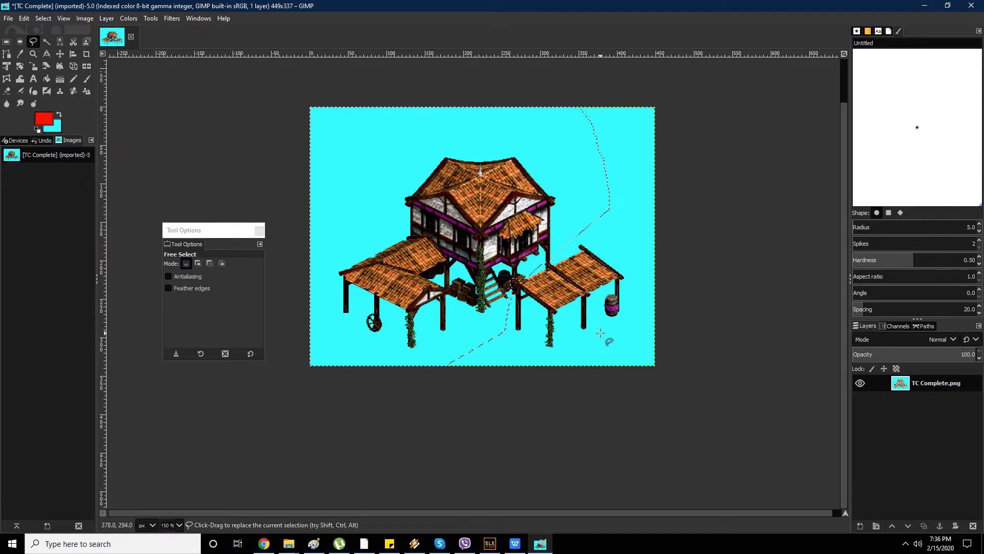
key("Delete")
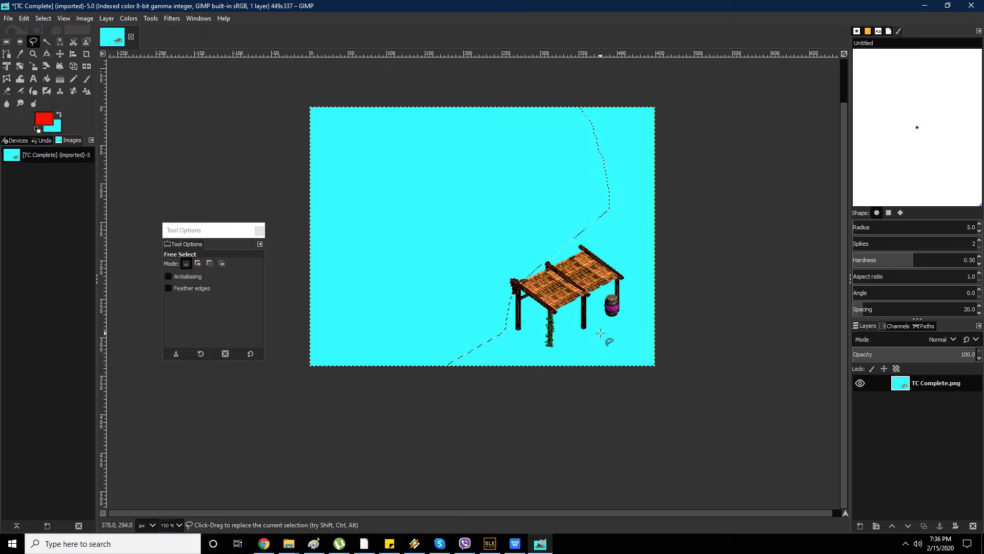
- Overwrite TC Complete.png in the Right Wing folder with the isolated wing and minimize GIMP
left_click(9, 18)
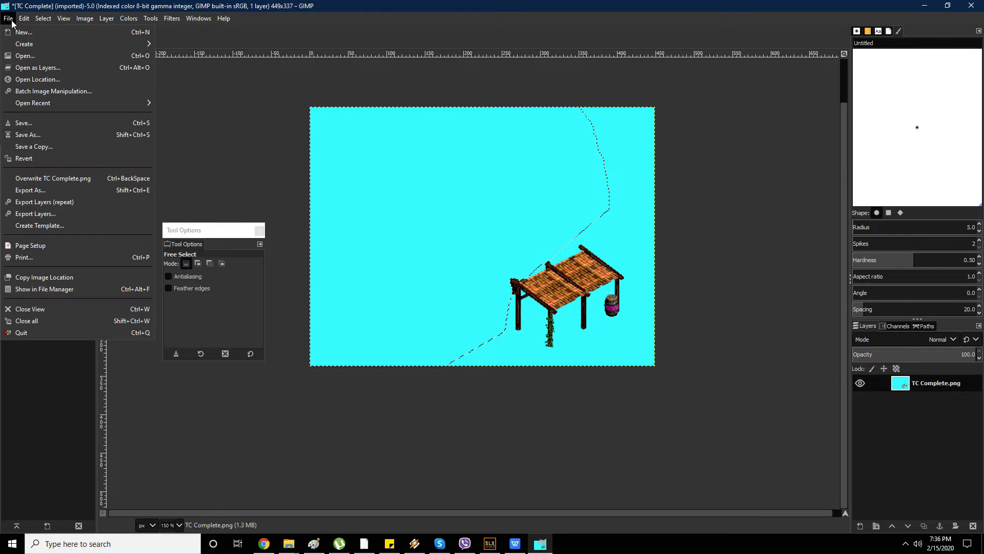
left_click(87, 178)
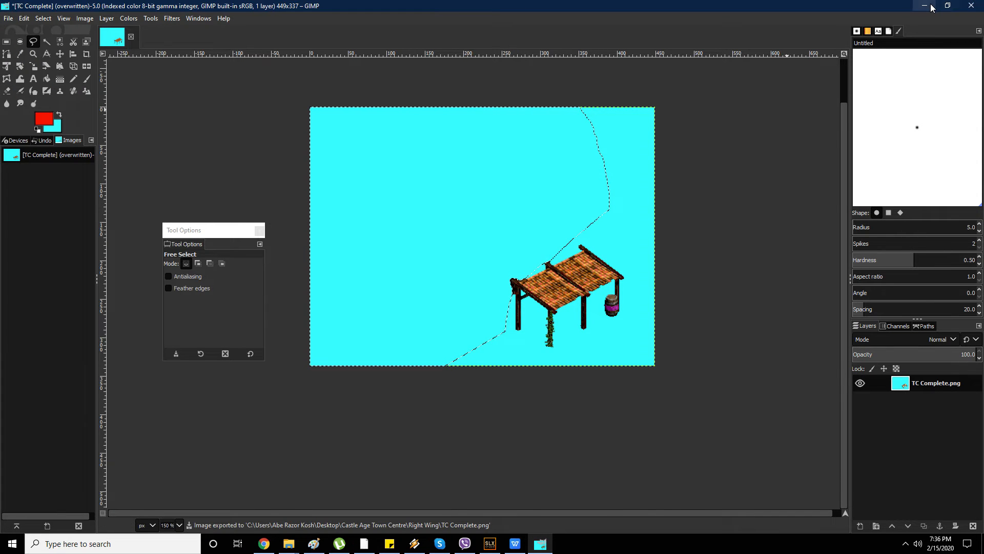
left_click(928, 6)
- Check the exported TC Complete image in the Right Wing folder with the image viewer
left_click(648, 303)
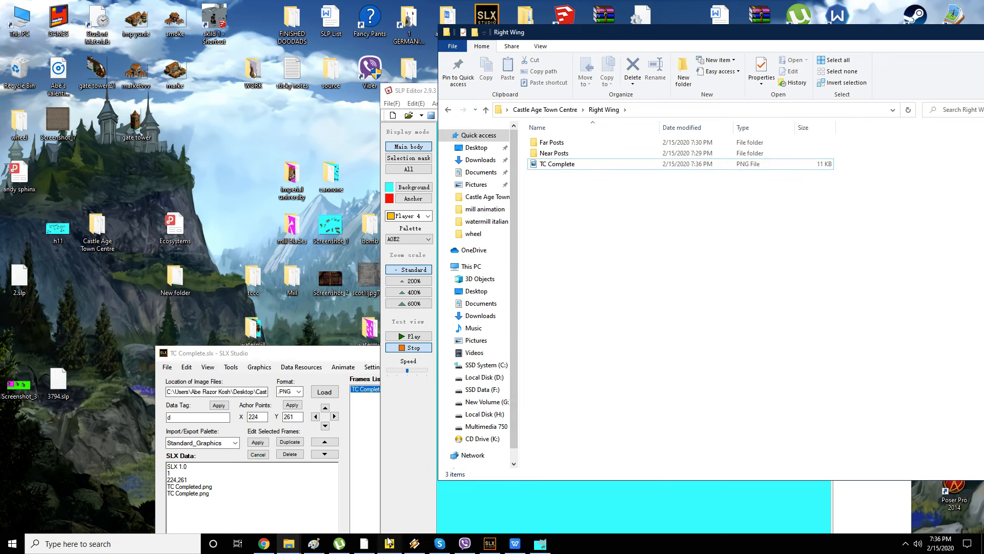
left_click(567, 153)
double_click(562, 164)
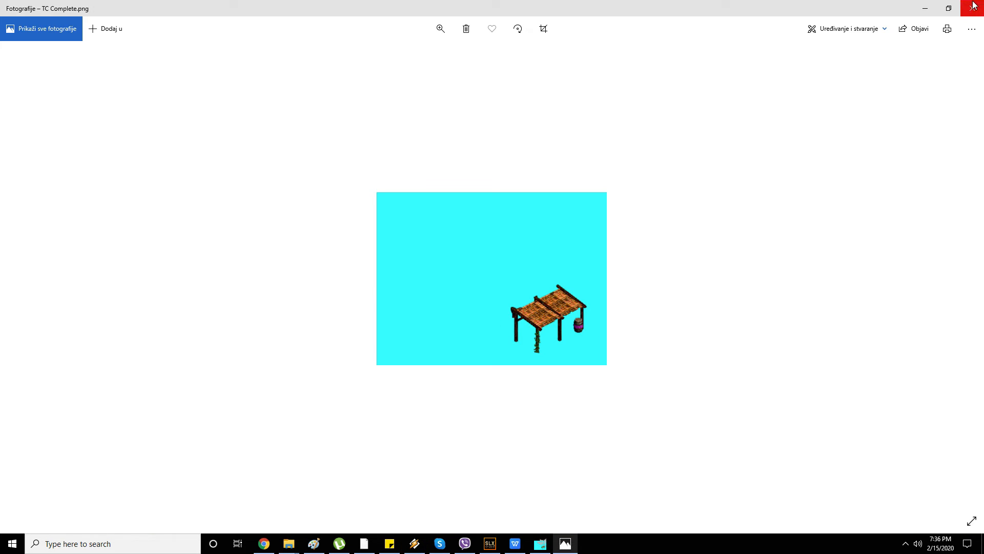
left_click(972, 6)
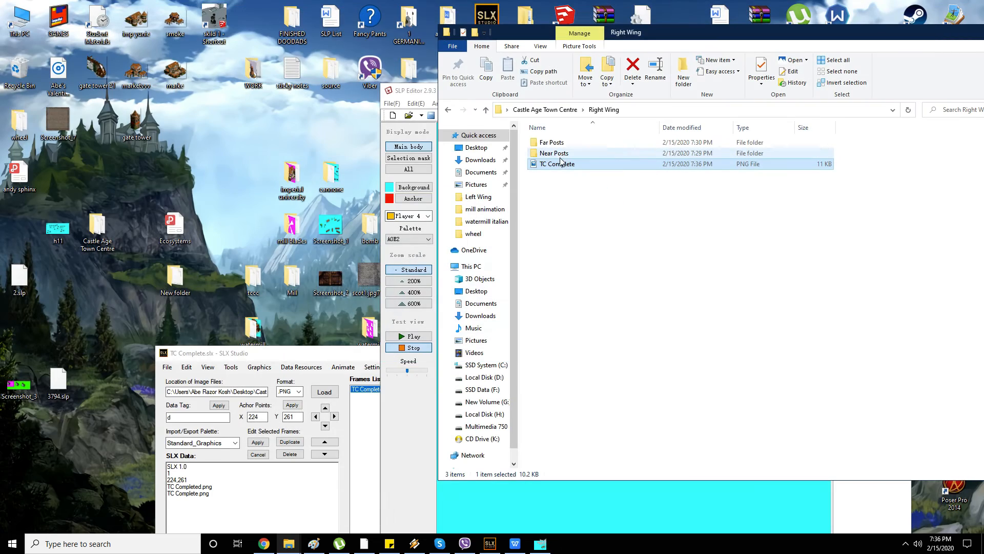
- Copy the Right Wing folder's TC Complete image into both its Far Posts and Near Posts subfolders
key("ctrl+c")
left_click(555, 144)
left_click(577, 209)
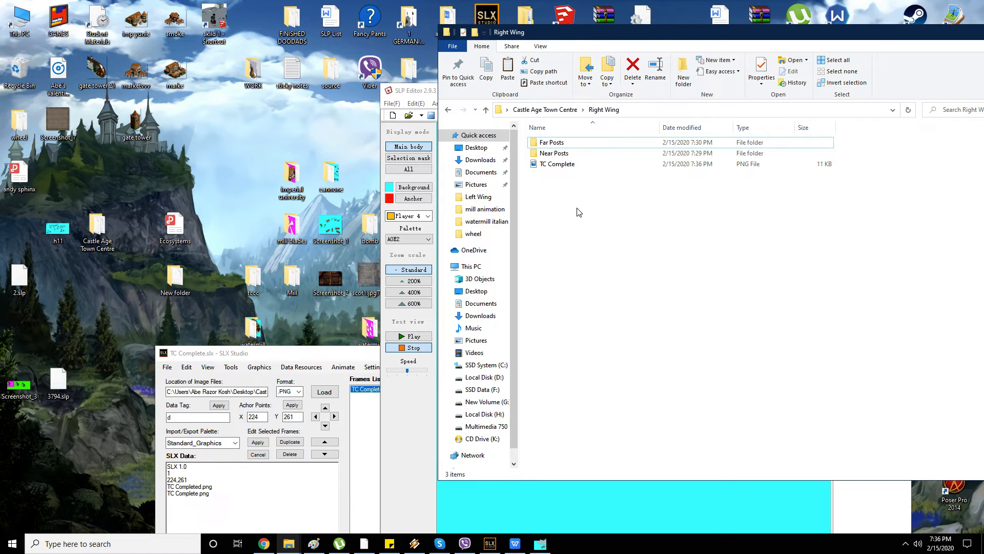
left_click_drag(614, 43, 362, 59)
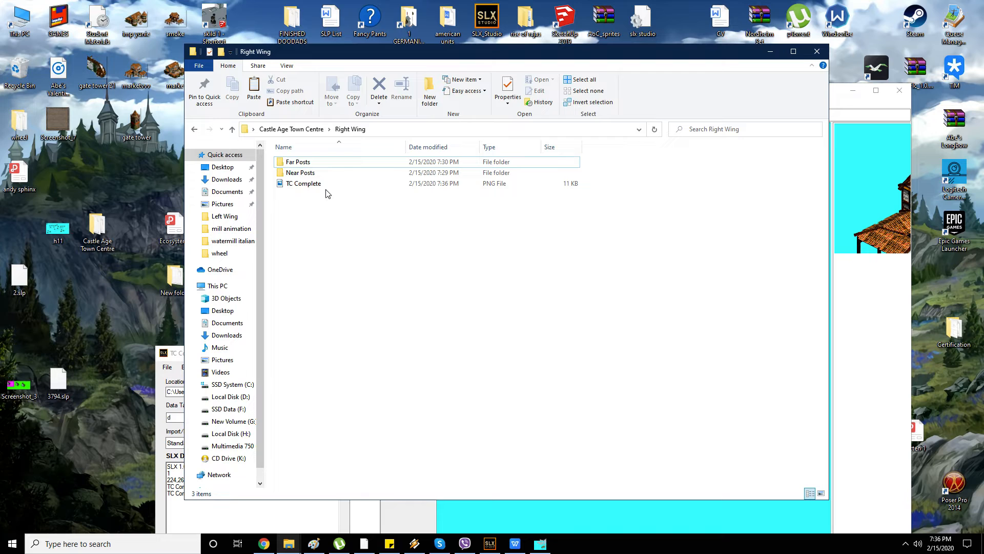
left_click(311, 186)
double_click(306, 161)
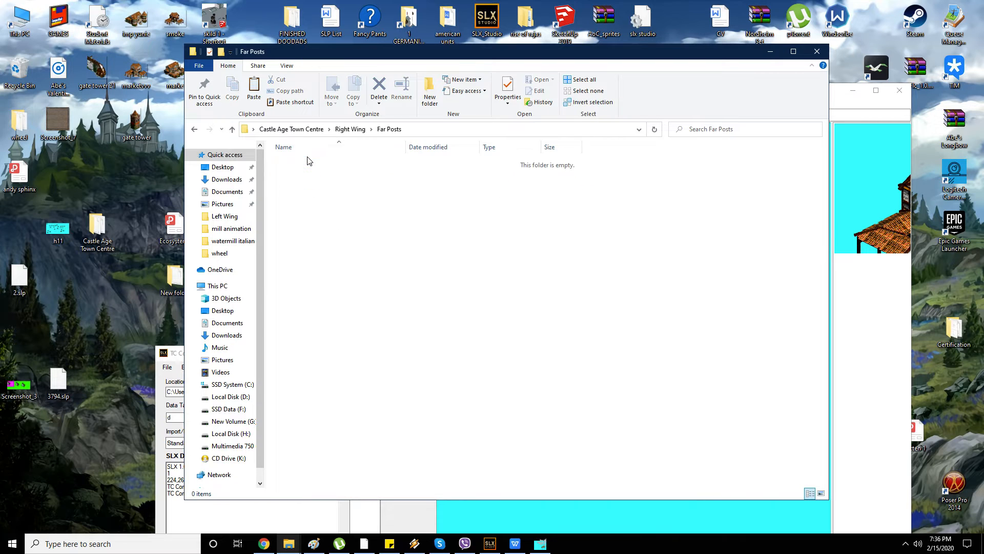
key("ctrl+v")
key("BackSpace")
key("Down")
key("Return")
key("ctrl+v")
key("BackSpace")
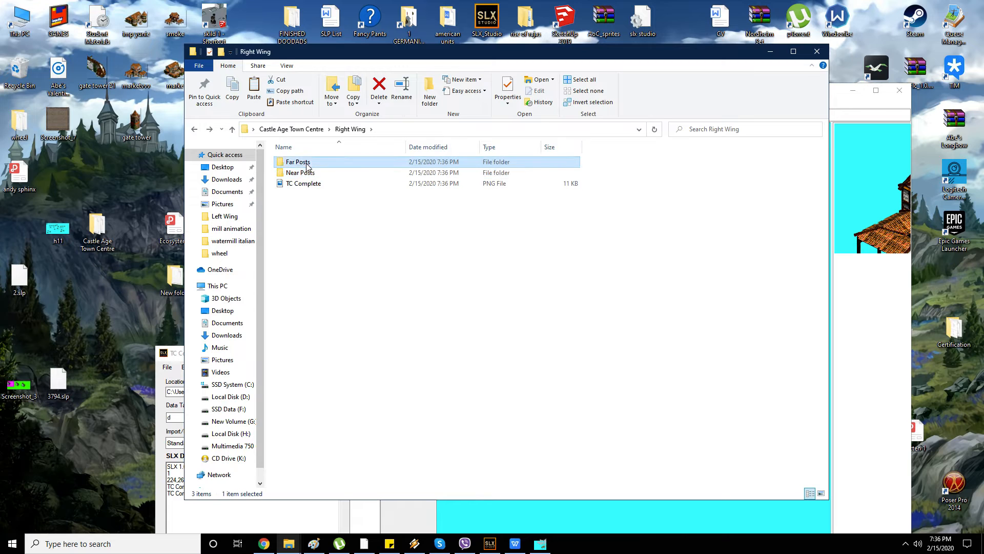
- Close the previous image in GIMP, discarding its changes, and load TC Complete from the Far Posts folder instead
double_click(307, 164)
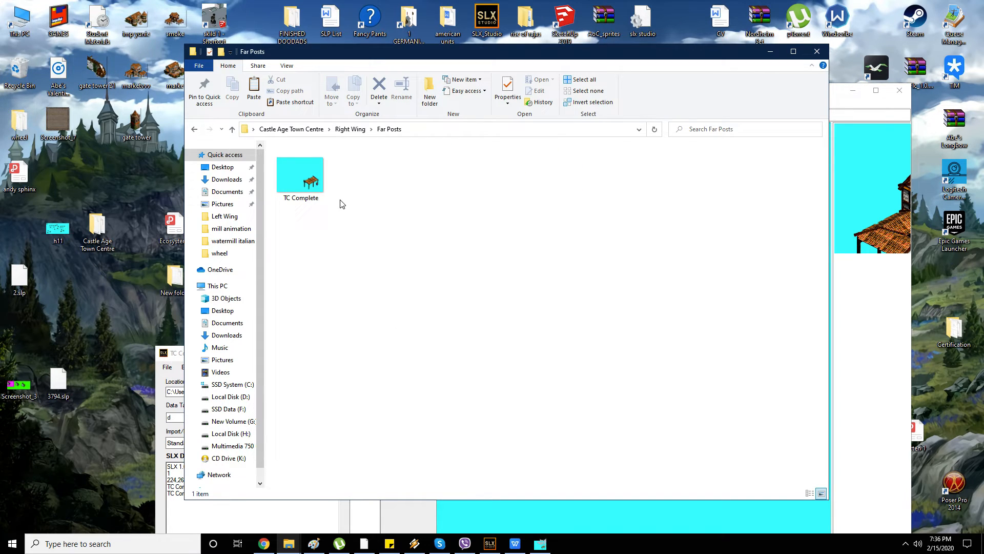
left_click_drag(317, 187, 359, 171)
left_click(430, 219)
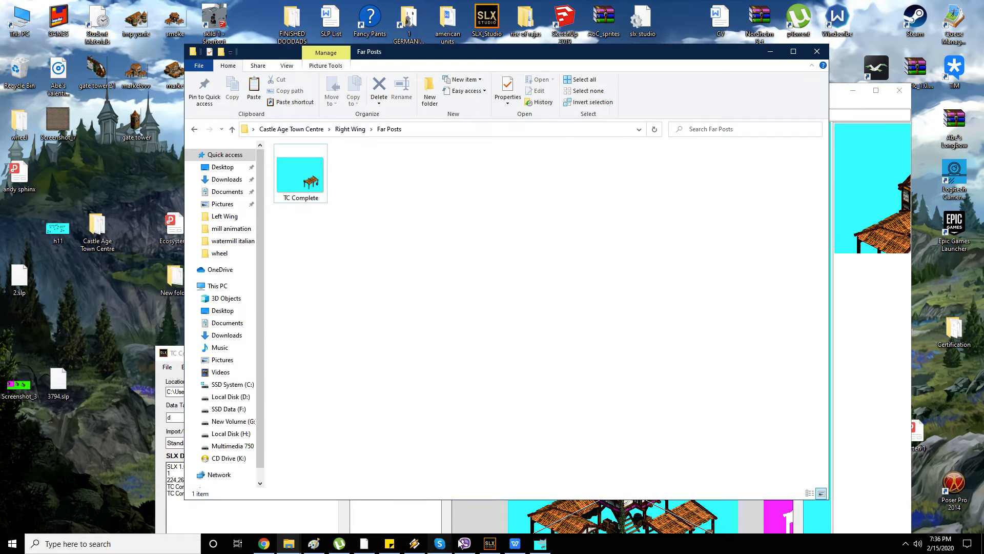
left_click(532, 546)
left_click(130, 37)
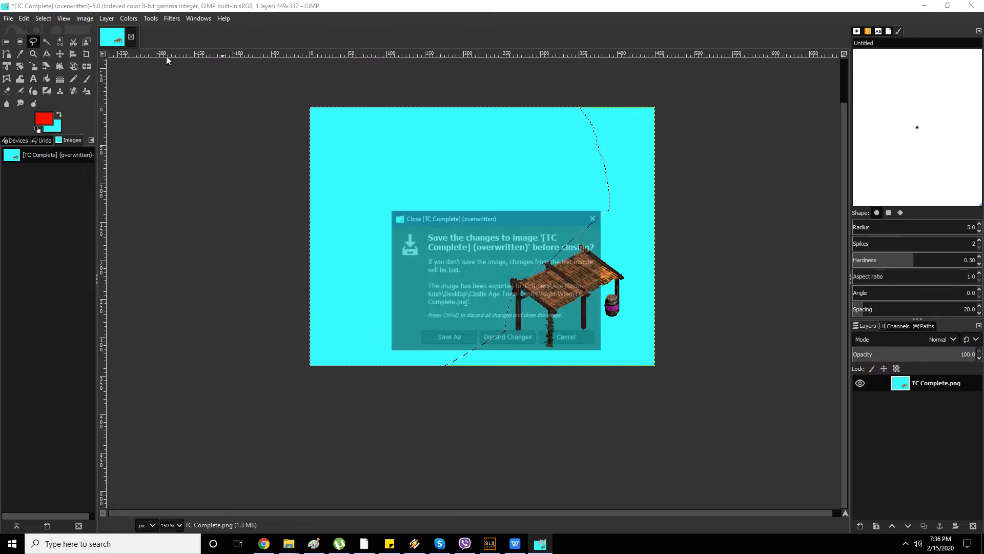
left_click(514, 338)
double_click(441, 11)
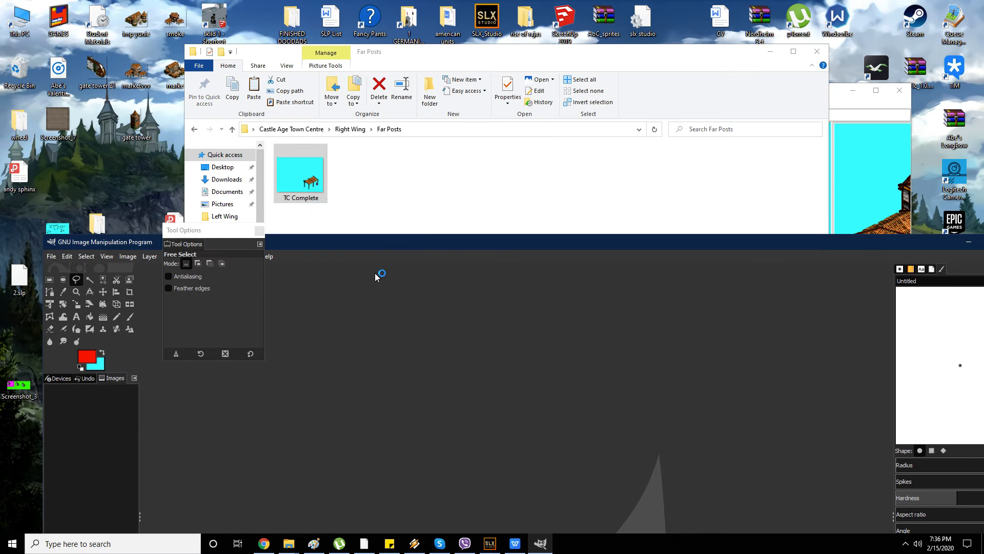
double_click(431, 241)
scroll(585, 327, "up", 4)
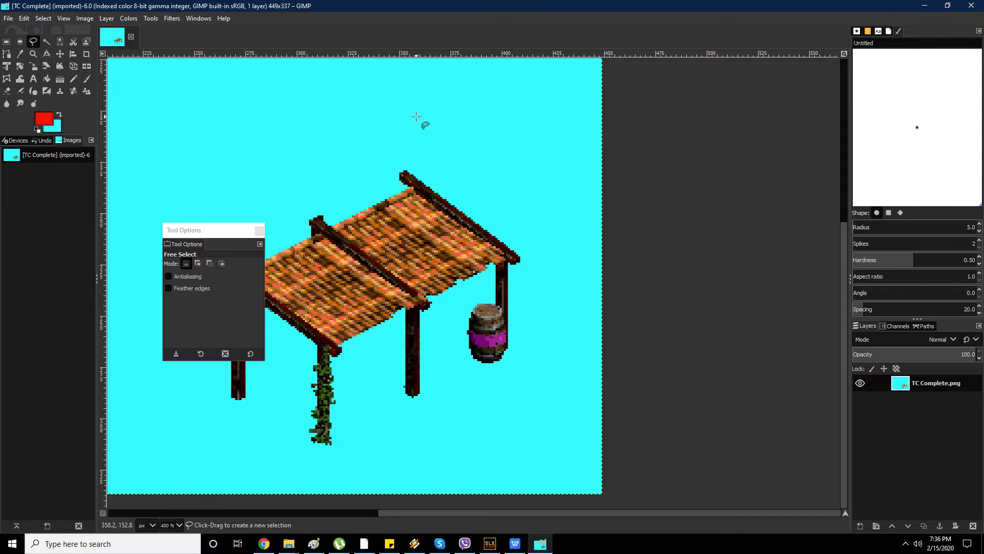
- Trace a Free Select outline above the right wing's roof, around its far end and back along the lower eave to the middle post
left_click(20, 41)
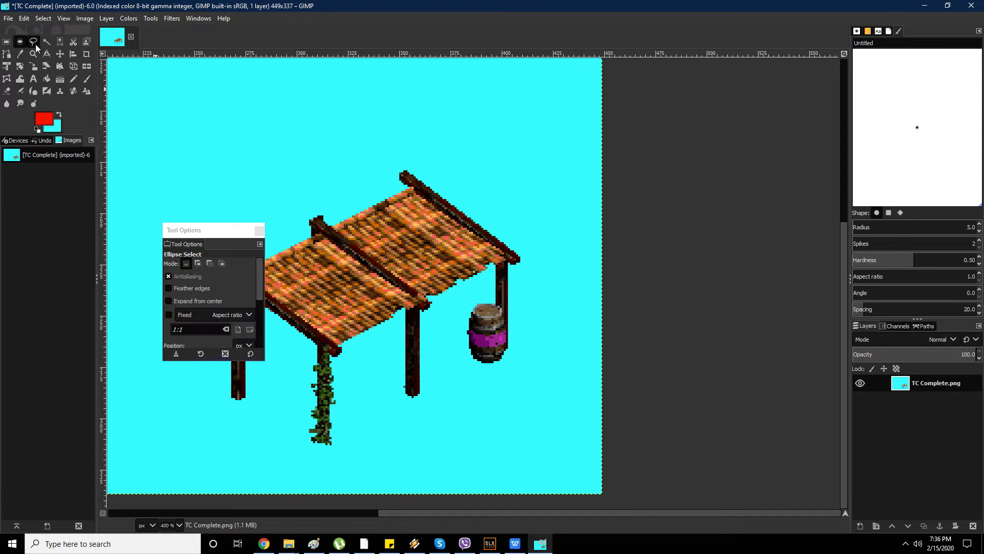
left_click(33, 42)
left_click(298, 123)
left_click(471, 146)
left_click(562, 201)
left_click(568, 224)
left_click(552, 252)
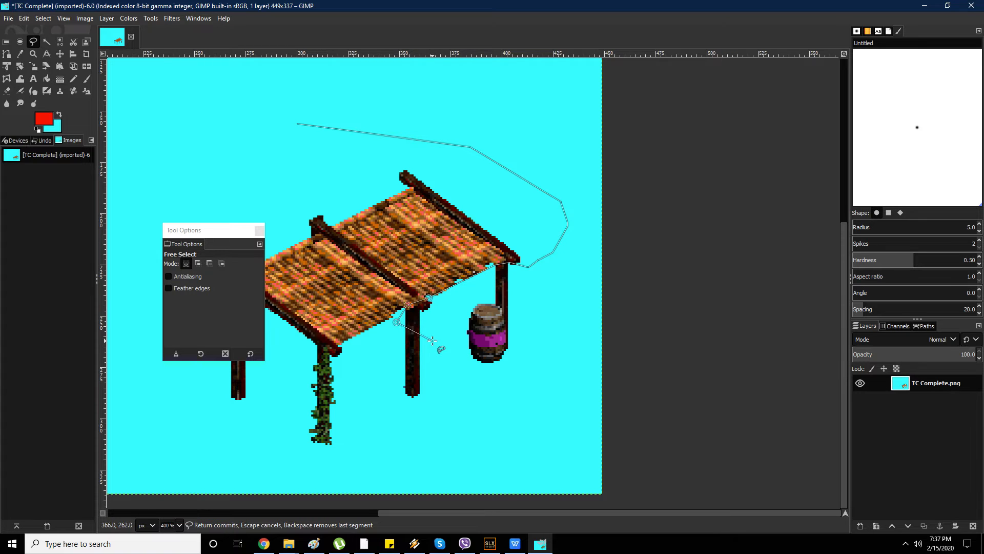
- Close the outline around the roof and the two near posts, and delete them so only the far posts and barrel are left
scroll(432, 340, "down", 3)
mouse_move(313, 369)
left_mouse_down()
mouse_move(297, 300)
mouse_move(322, 239)
mouse_move(380, 257)
left_mouse_up()
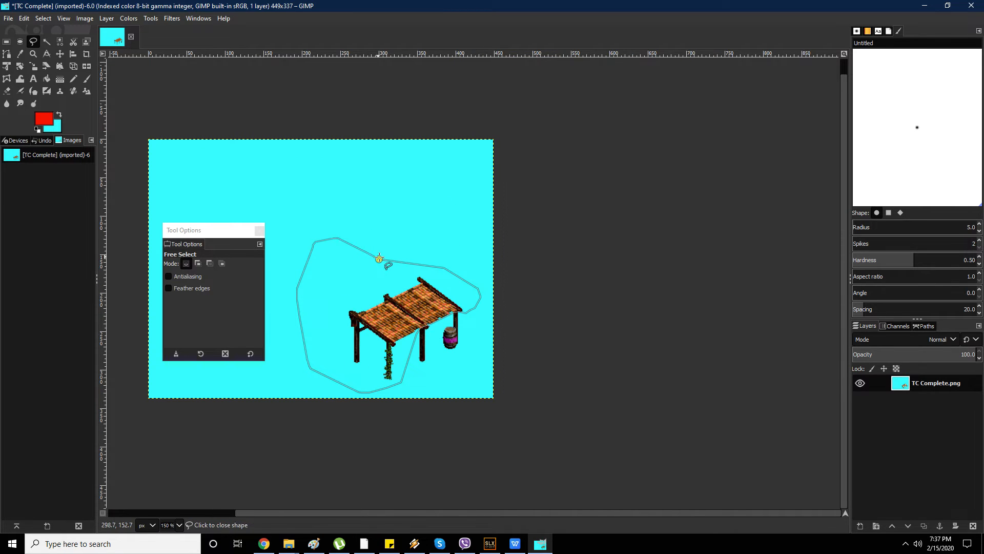
left_click(379, 257)
scroll(379, 257, "up", 2)
scroll(404, 286, "down", 1)
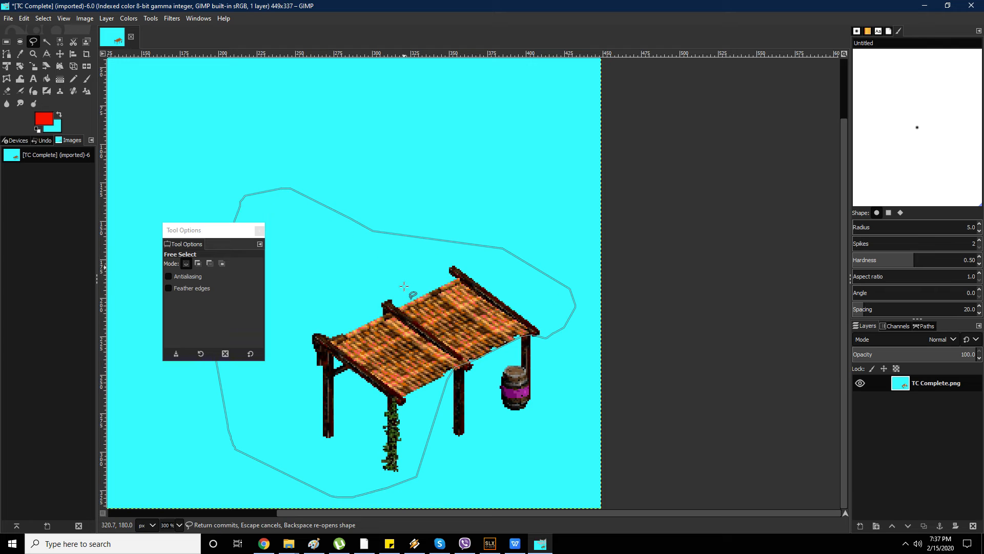
key("Delete")
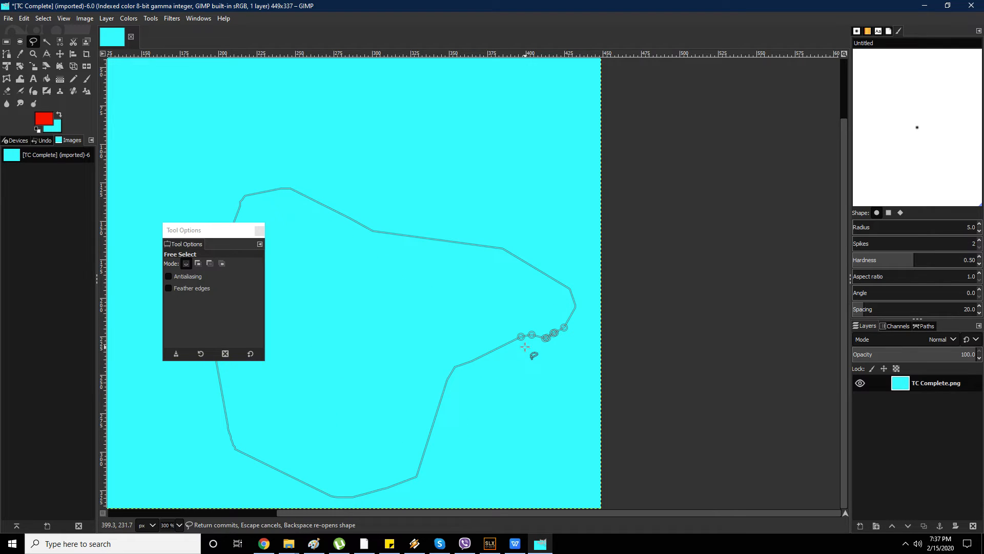
key("ctrl+z")
key("Return")
key("Delete")
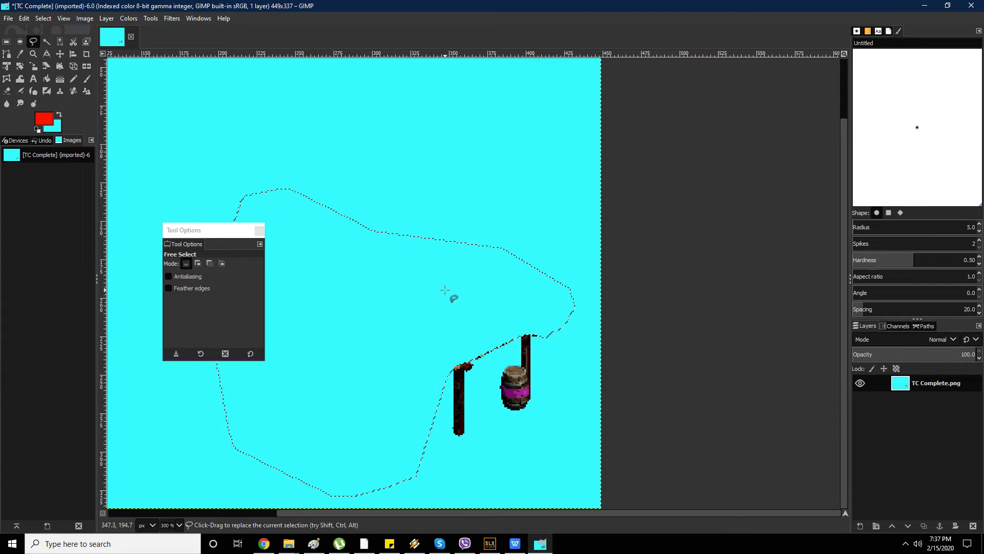
- Set the foreground colour to the magenta of the barrel's band
scroll(563, 433, "up", 5)
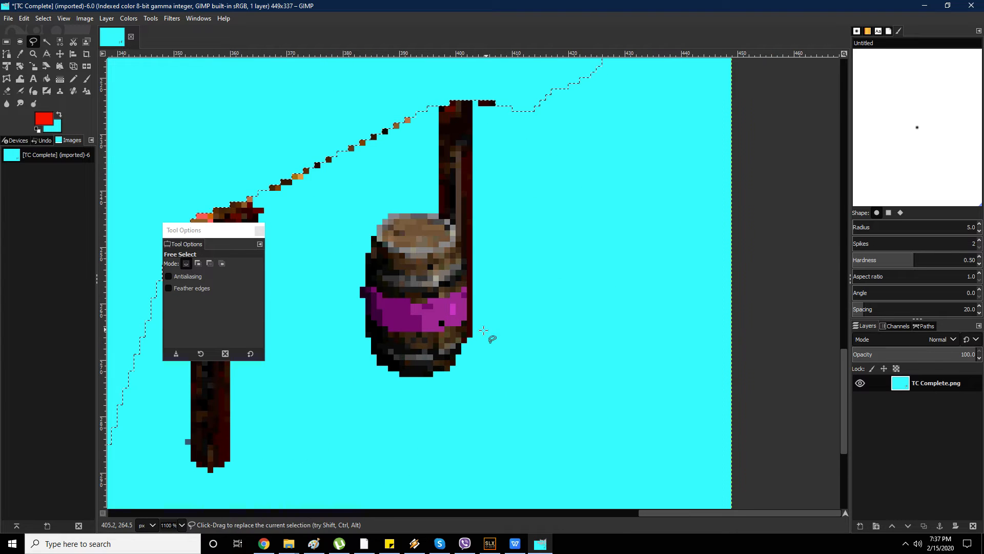
left_click(44, 118)
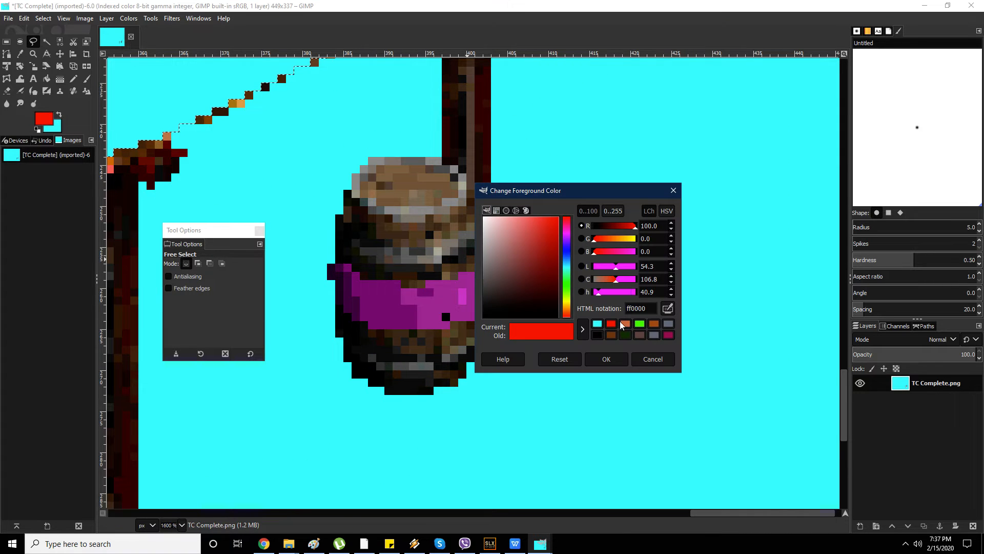
left_click(452, 302)
left_click(606, 359)
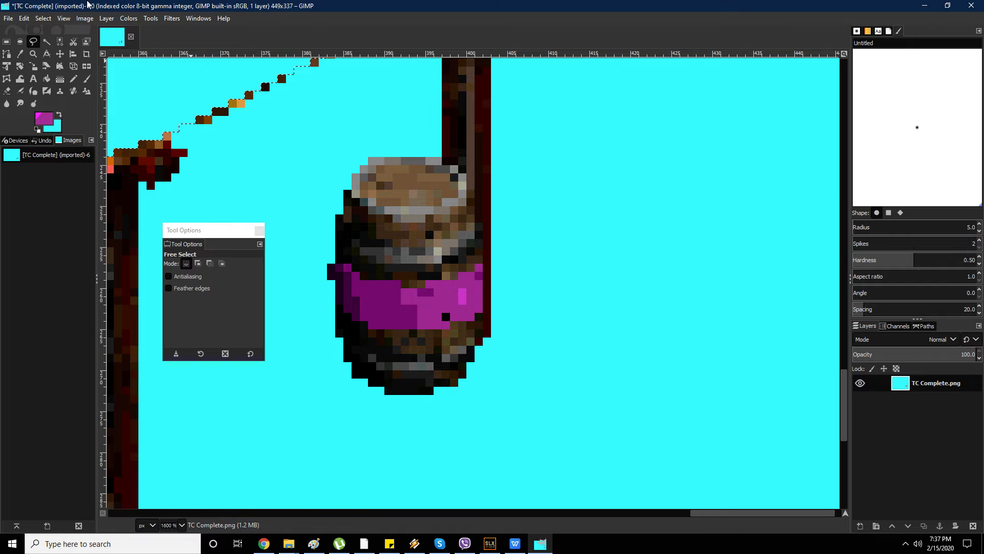
- Try Fuzzy Select on the barrel's magenta band and on the cyan background
left_click(46, 42)
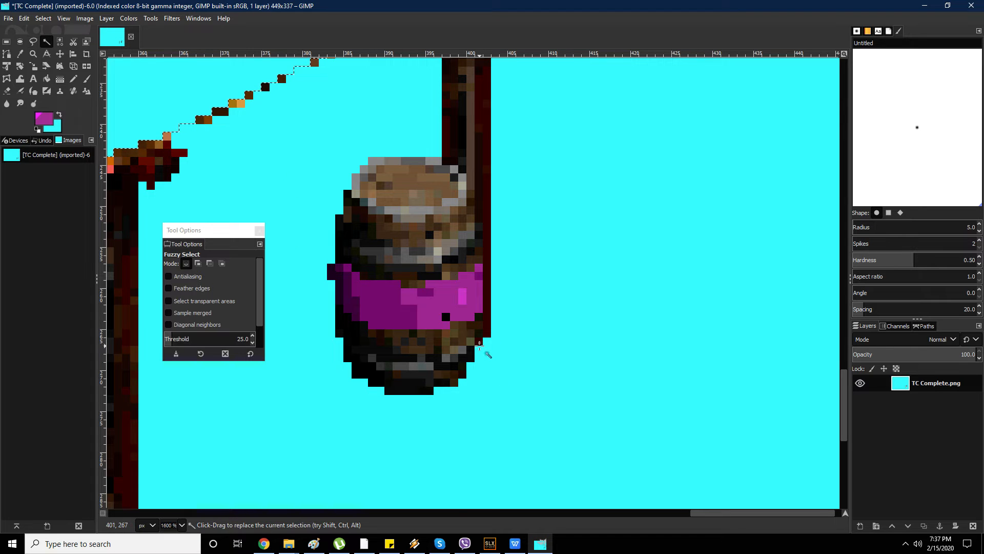
left_click(448, 317)
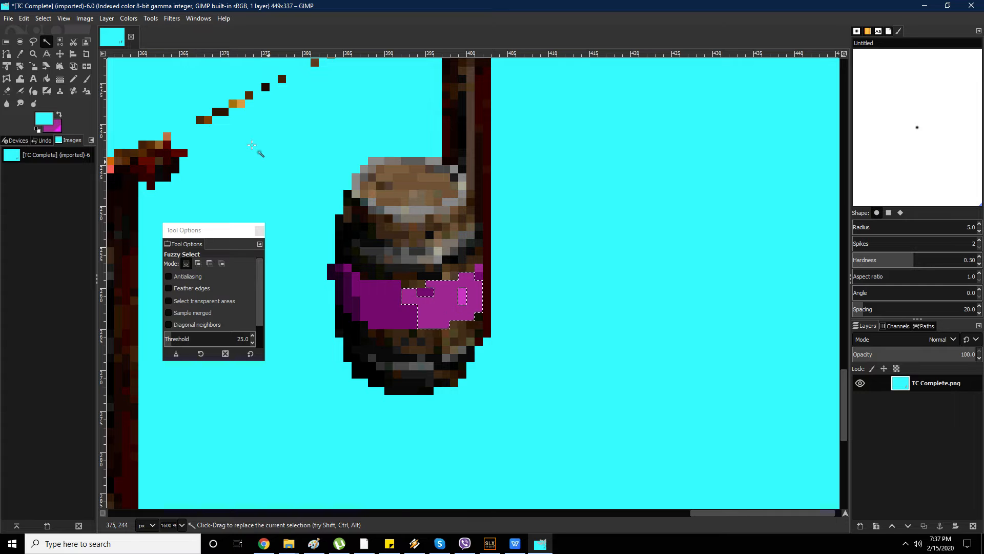
left_click(247, 149)
scroll(286, 195, "up", 3)
key("x")
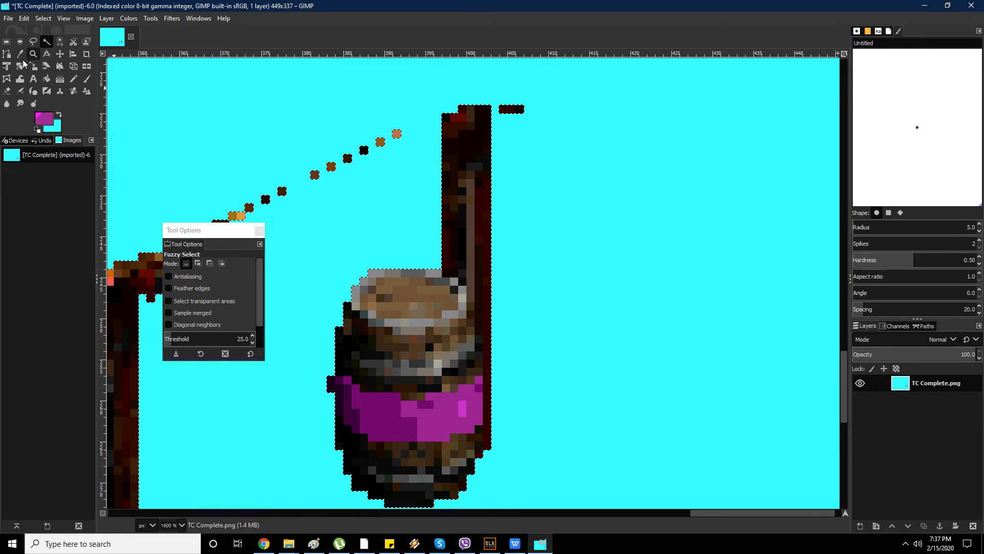
- Delete the stray roof pixels between the two far posts with a rectangular selection, and clear the selection
left_click(7, 42)
scroll(511, 171, "down", 2)
left_click(452, 117)
mouse_move(451, 118)
left_mouse_down()
mouse_move(390, 183)
mouse_move(403, 179)
left_mouse_up()
mouse_move(469, 116)
left_mouse_down()
mouse_move(437, 136)
mouse_move(405, 131)
left_mouse_up()
key("Delete")
key("Delete")
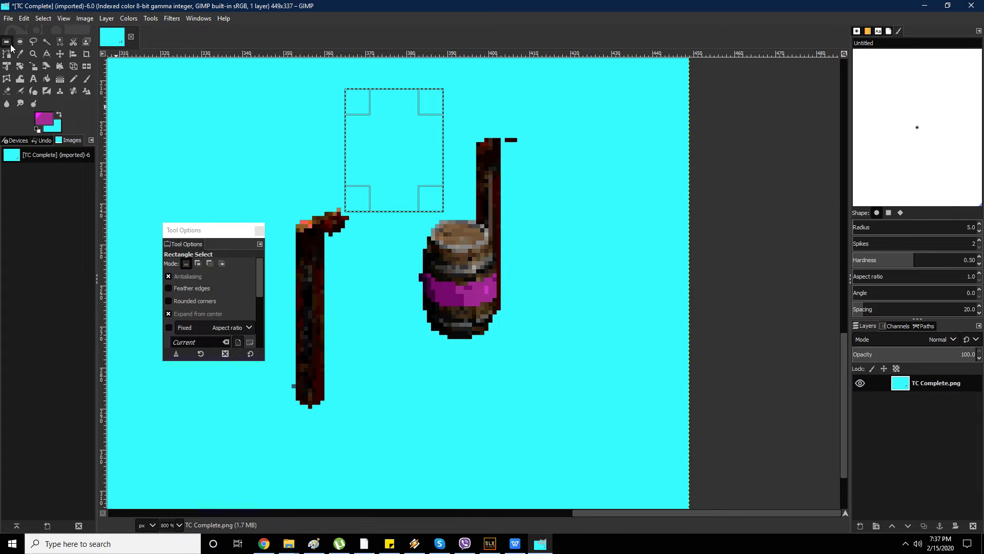
left_click(318, 145)
scroll(416, 184, "down", 4)
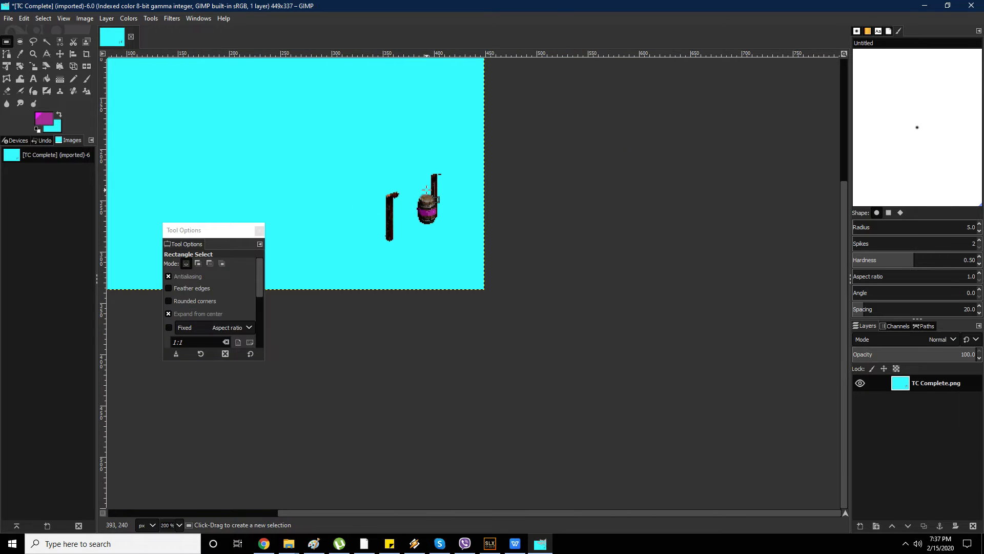
- Overwrite TC Complete.png in the Far Posts folder with the isolated far posts and close the image, discarding unsaved changes
left_click(9, 18)
left_click(755, 111)
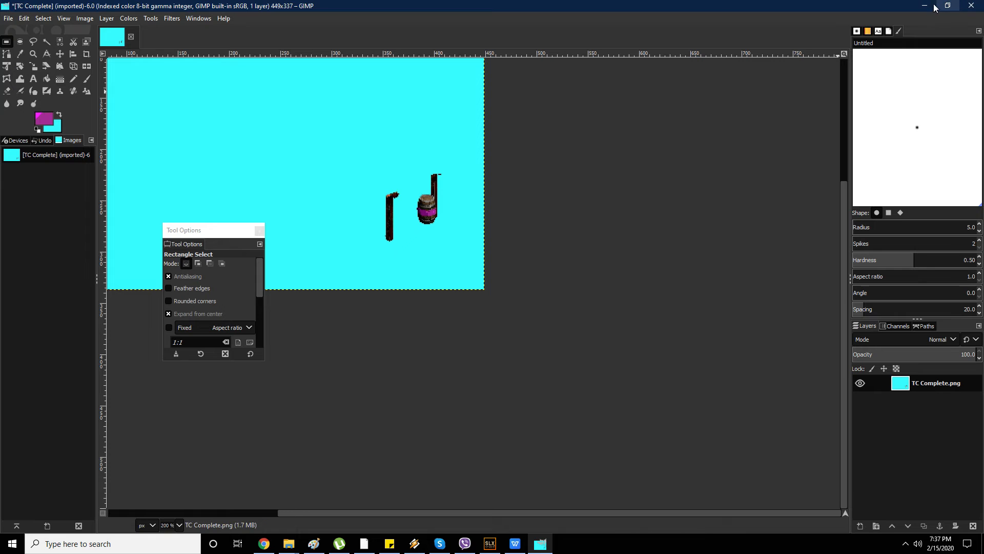
left_click(131, 36)
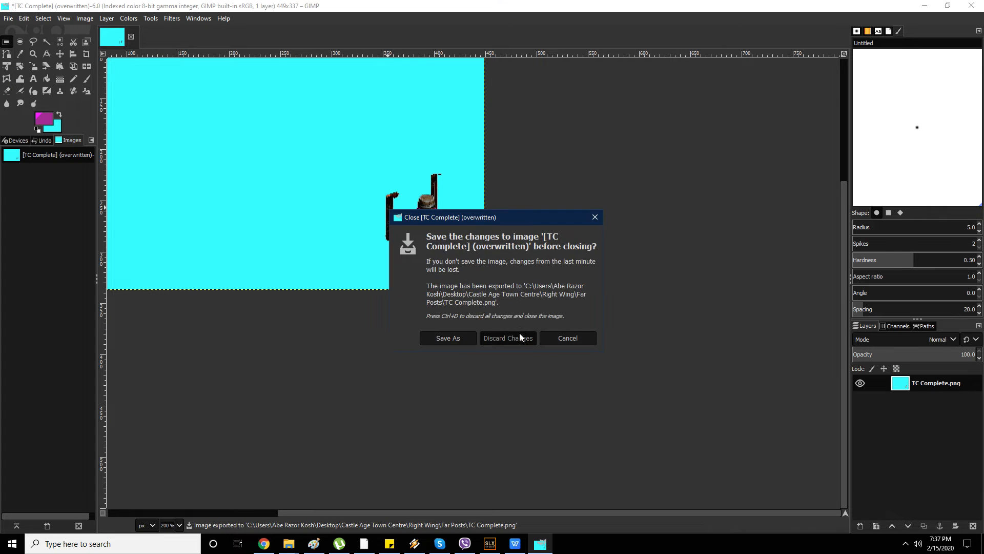
left_click(512, 335)
- Load the TC Complete image from the Near Posts folder into GIMP
left_click_drag(518, 5, 596, 249)
left_click(596, 248)
key("BackSpace")
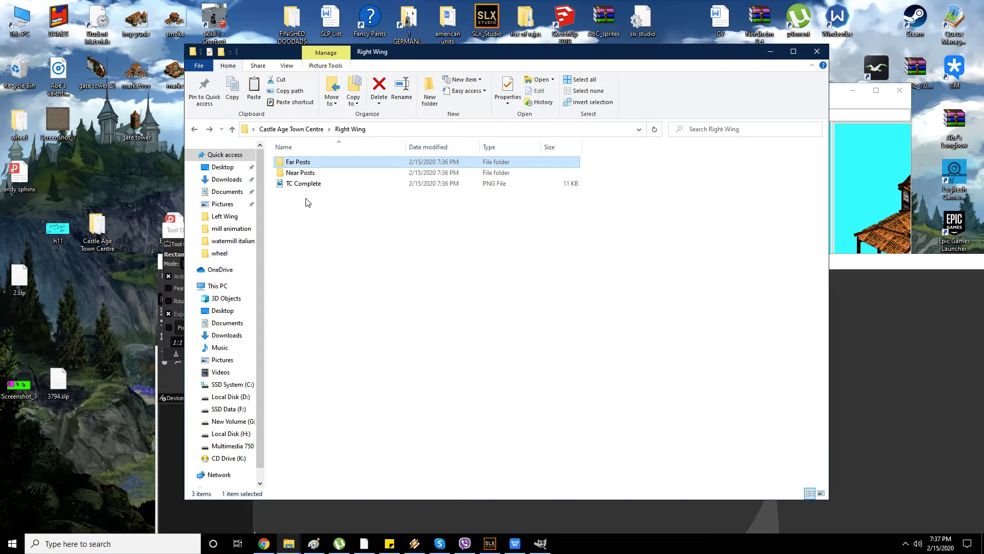
double_click(296, 171)
left_click_drag(324, 203, 872, 397)
double_click(488, 261)
scroll(558, 353, "up", 3)
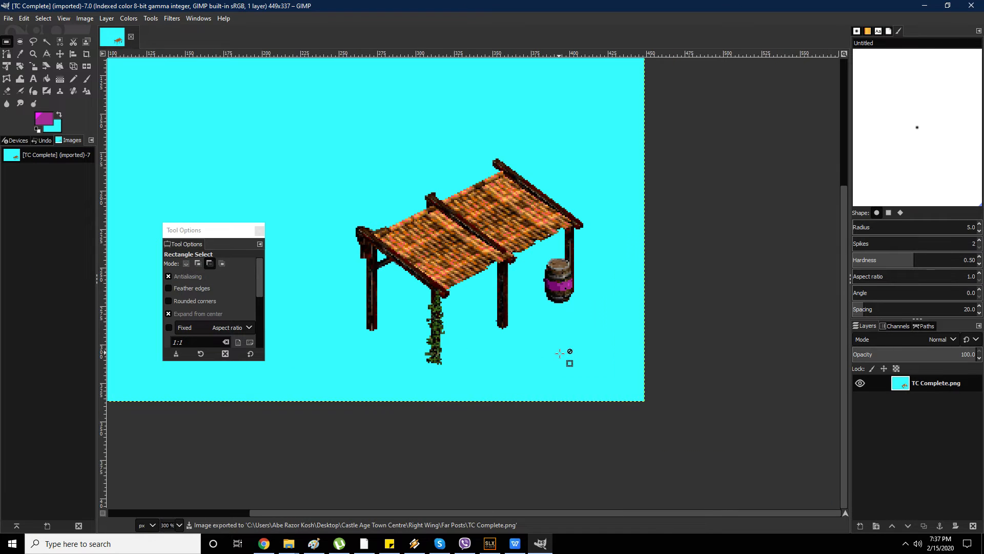
- Free select the roof, far posts and barrel, and delete them so only the two near posts are left
scroll(477, 341, "up", 1)
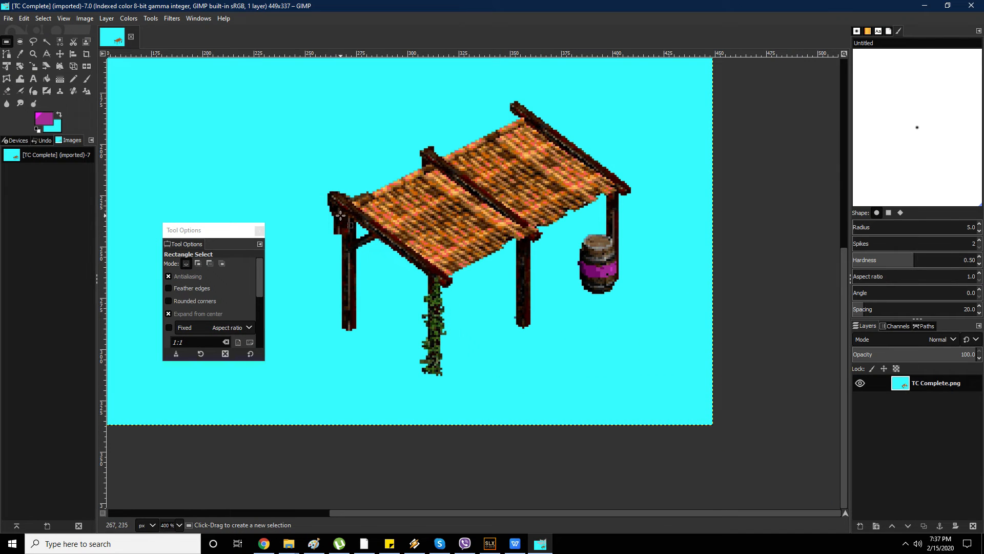
key("f")
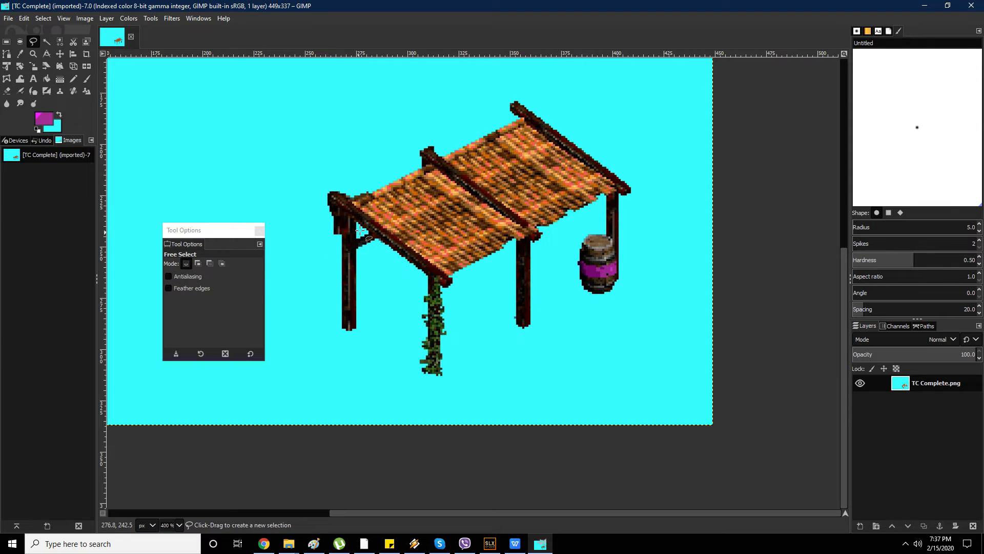
left_click(461, 276)
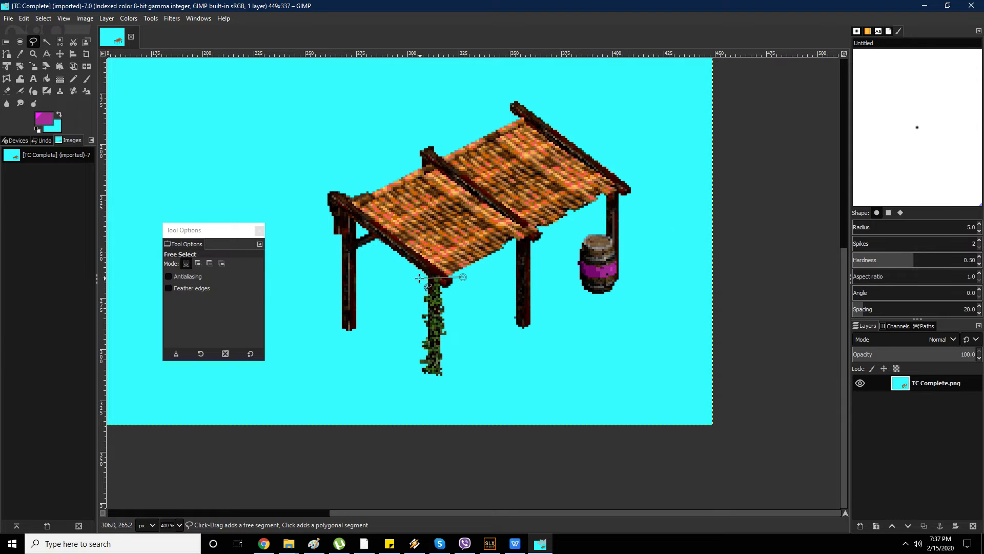
left_click(305, 178)
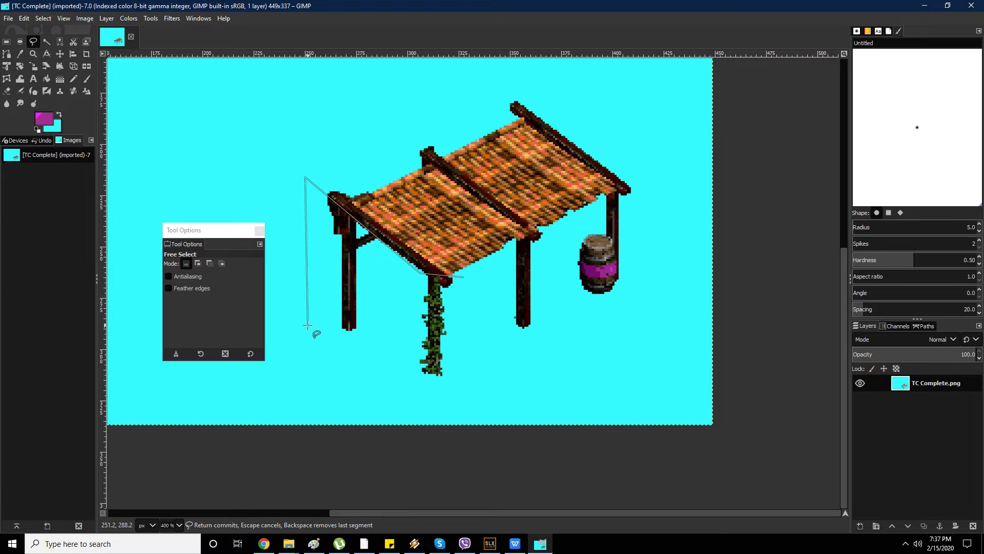
left_click(235, 105)
left_click(654, 87)
left_click(637, 353)
left_click(566, 373)
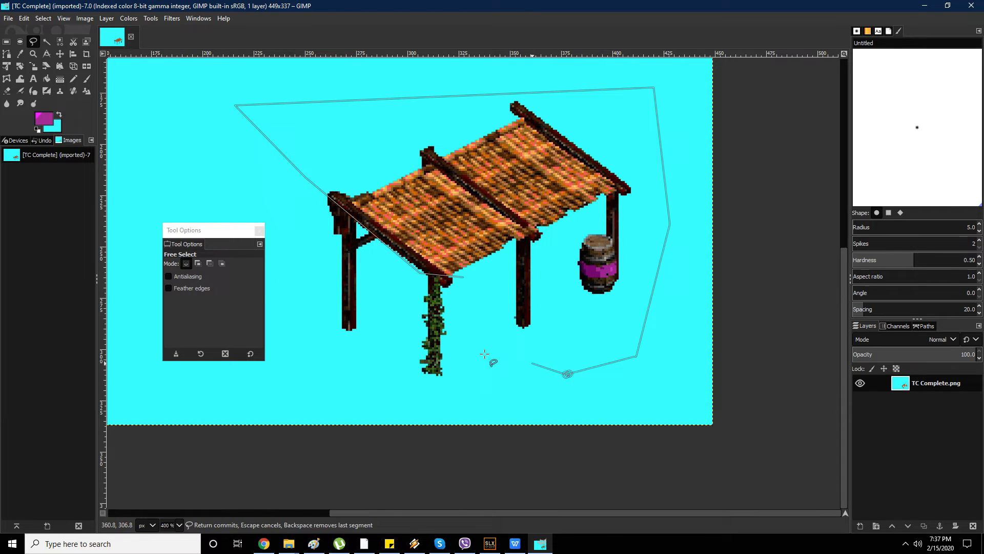
left_click(463, 277)
left_click(499, 272)
key("Delete")
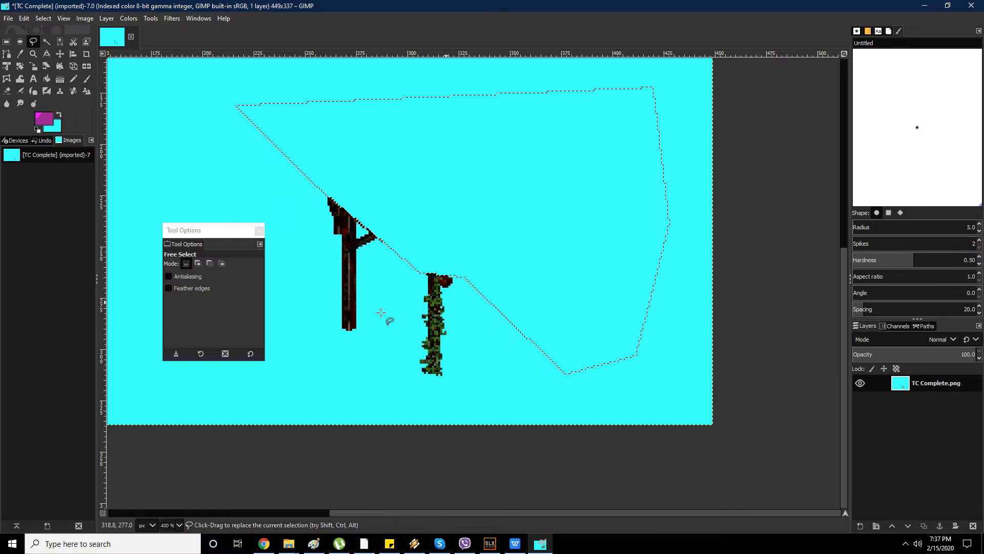
- Overwrite TC Complete.png in the Near Posts folder with the isolated near posts
left_click(24, 18)
key("Escape")
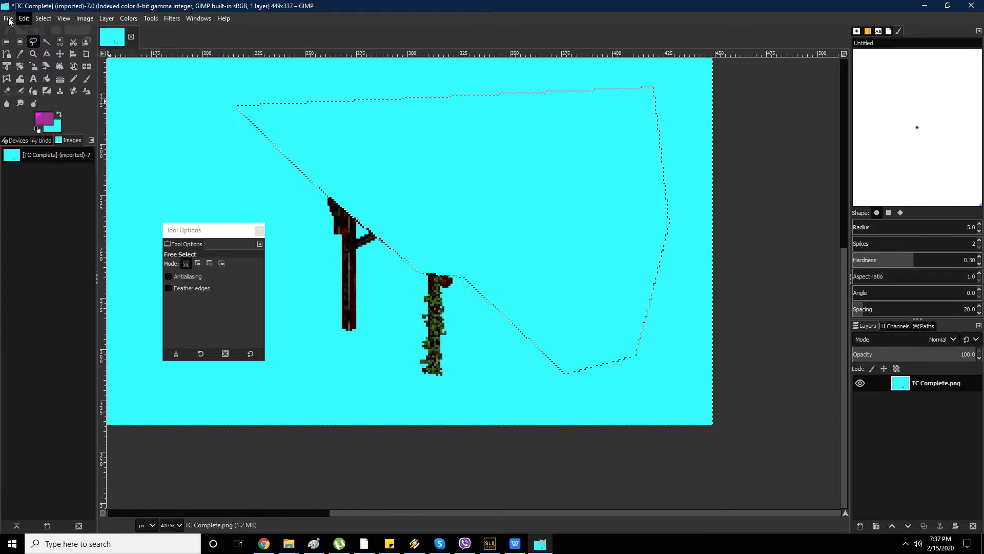
left_click(8, 19)
left_click(67, 177)
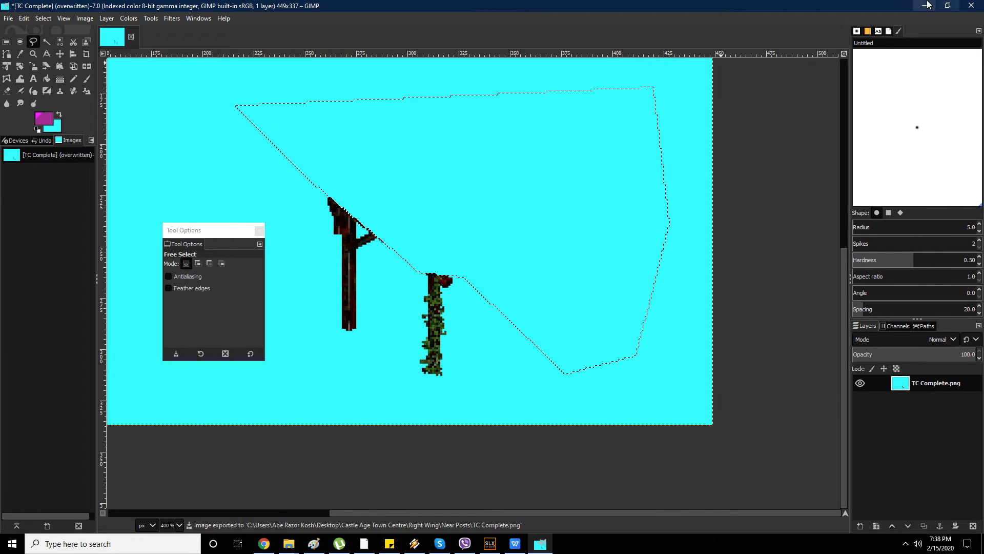
- Switch to File Explorer, go to the Left Wing folder of Castle Age Town Centre and preview its TC Complete image
left_click(924, 6)
key("alt+Left")
key("alt+Left")
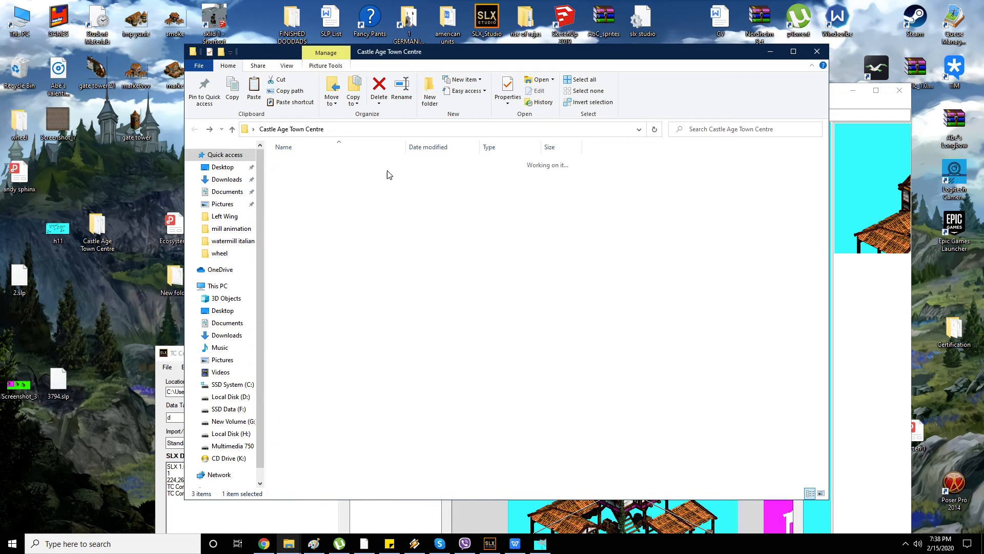
double_click(305, 173)
double_click(321, 185)
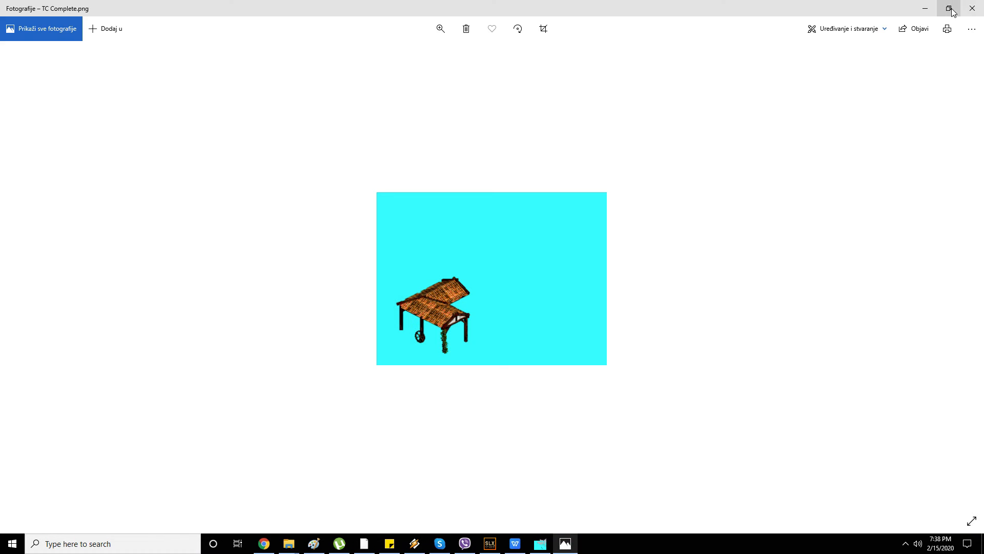
left_click(973, 8)
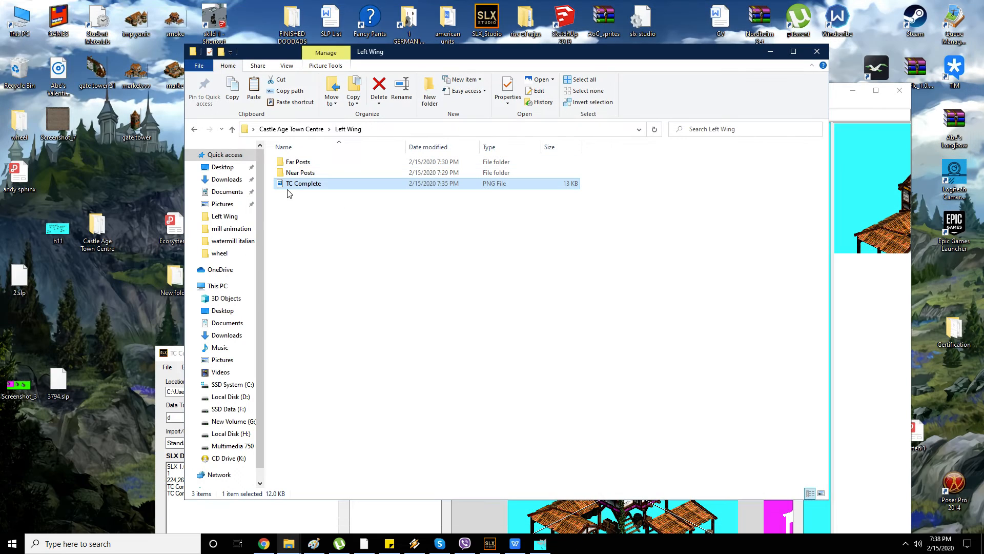
- Copy the Left Wing's TC Complete image into its Far Posts and Near Posts folders
left_click(323, 187)
left_click(416, 202)
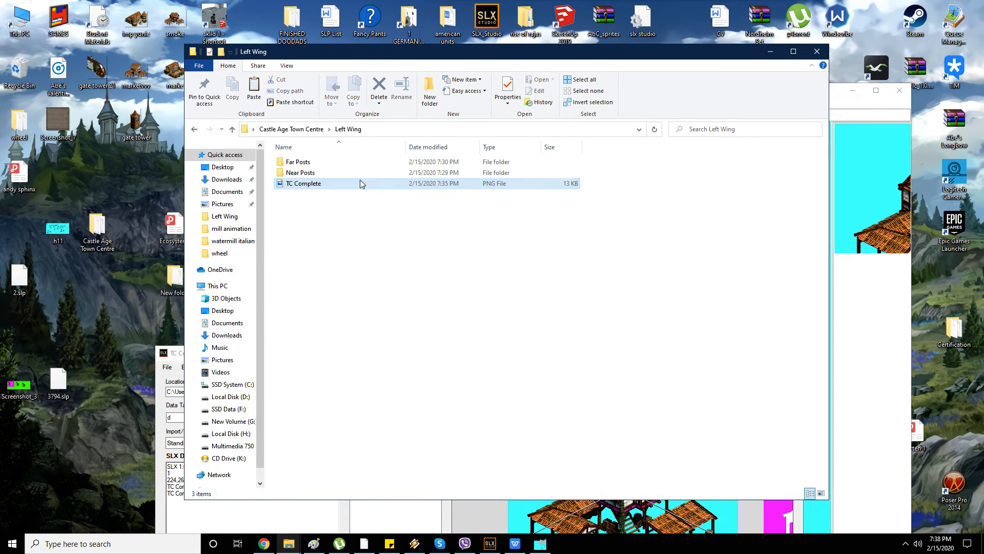
left_click(359, 181)
double_click(325, 164)
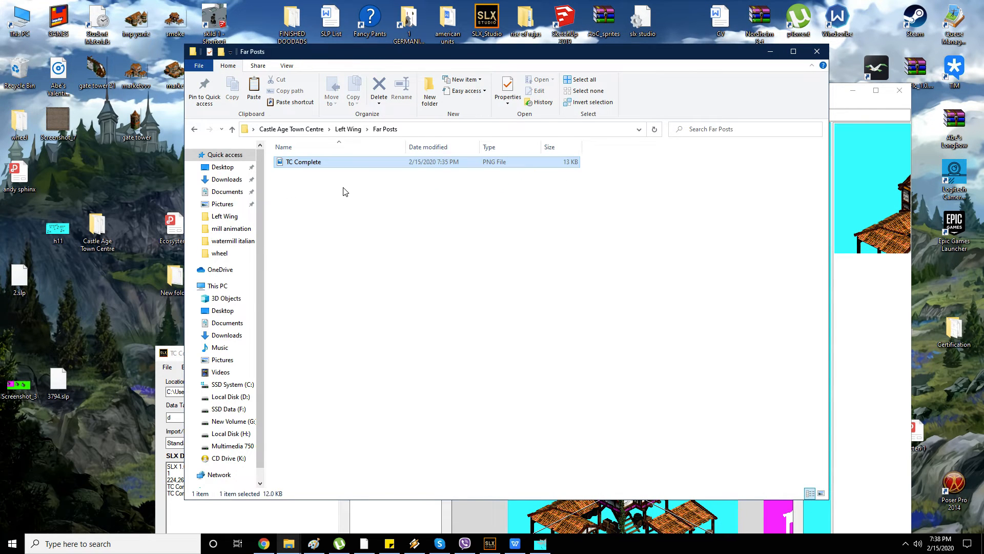
key("alt+Left")
key("alt+Left")
double_click(305, 172)
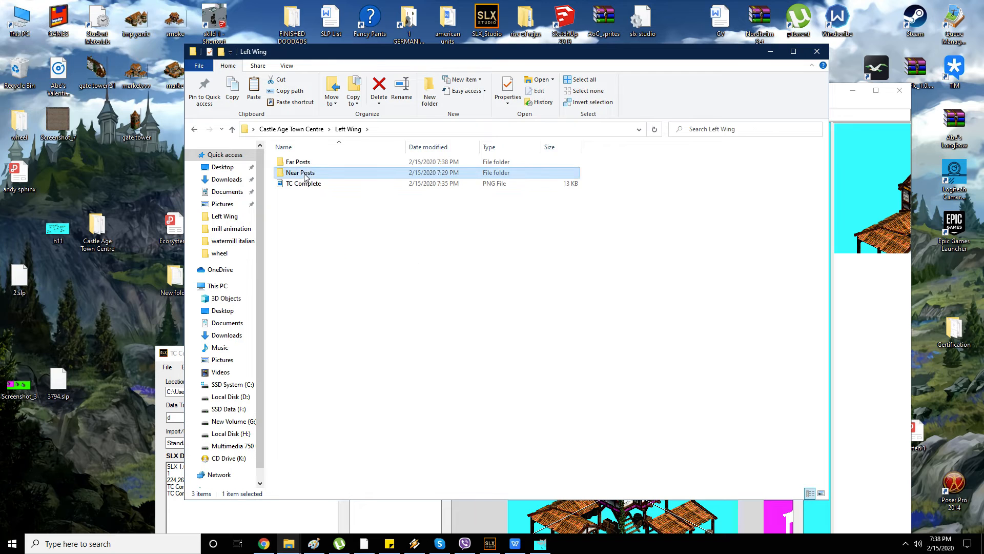
double_click(305, 172)
key("ctrl+v")
key("alt+Left")
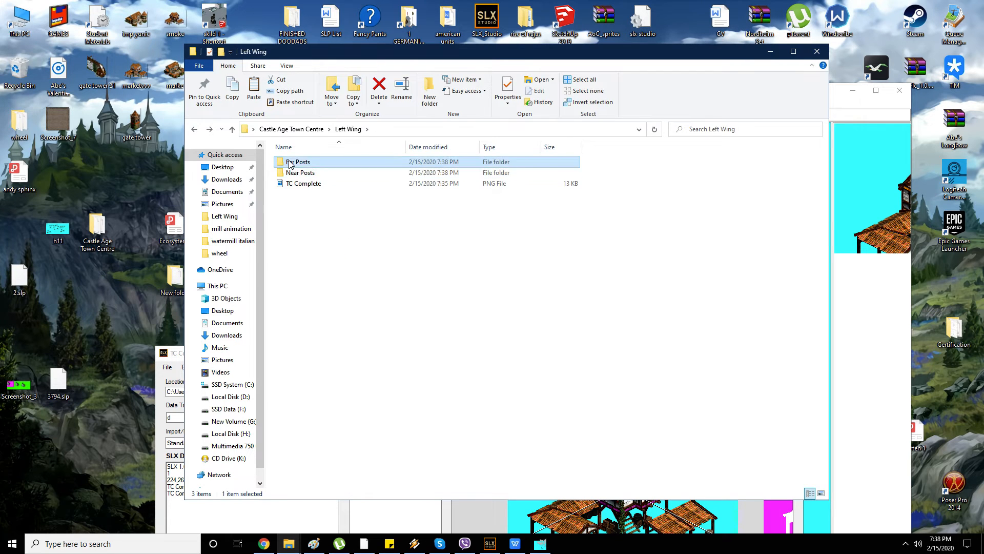
- Close the open near posts image in GIMP without saving and load TC Complete from the Left Wing's Far Posts folder
double_click(294, 162)
left_click(568, 515)
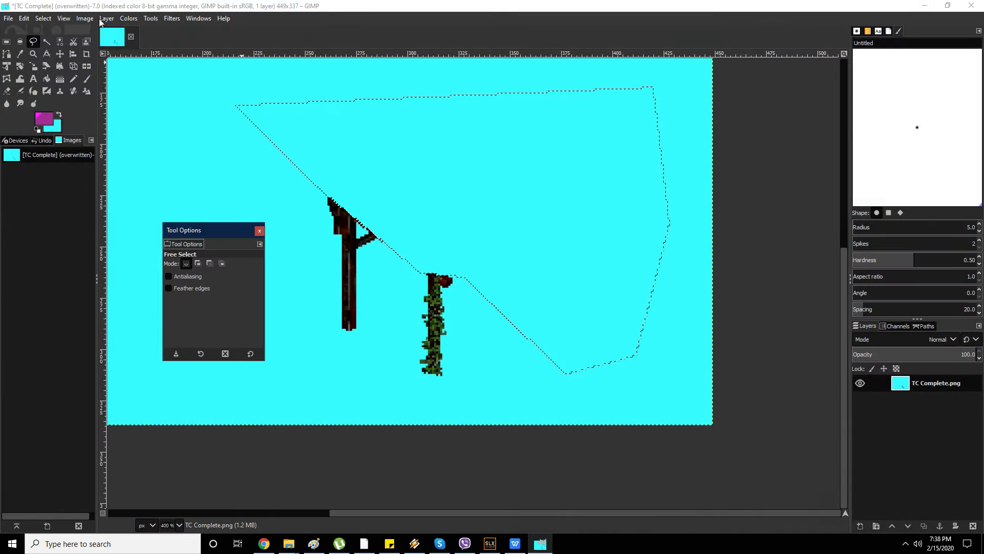
left_click(131, 36)
left_click(509, 335)
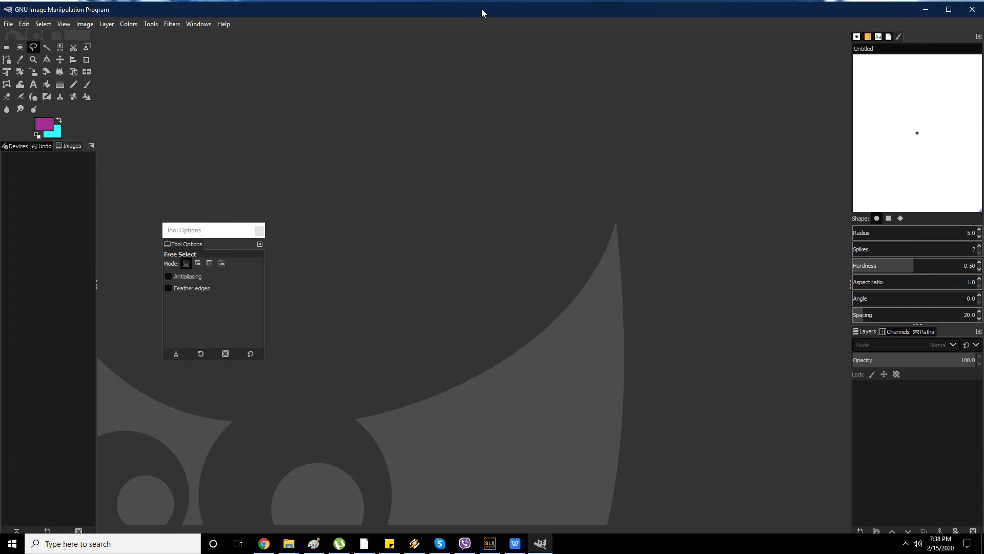
double_click(481, 8)
double_click(423, 219)
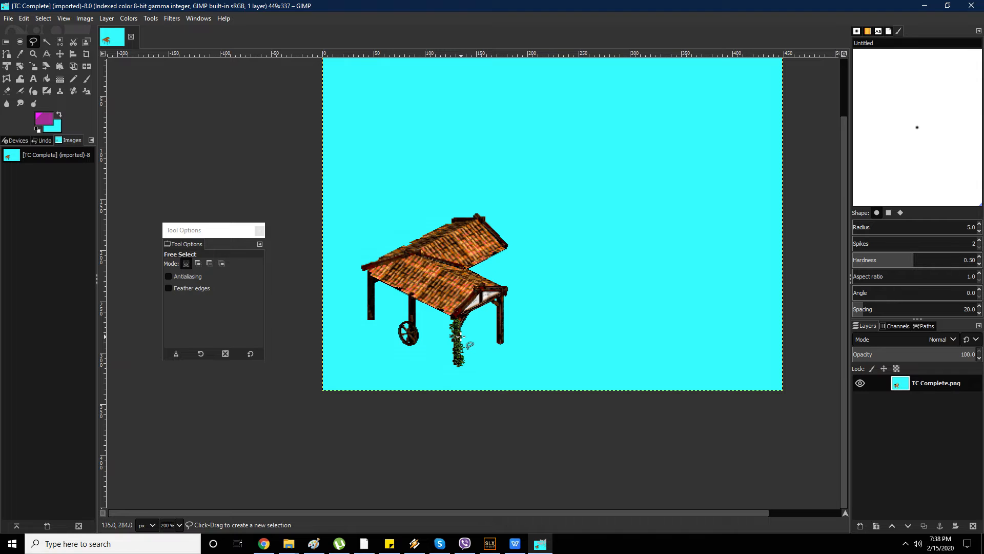
left_click_drag(295, 4, 372, 170)
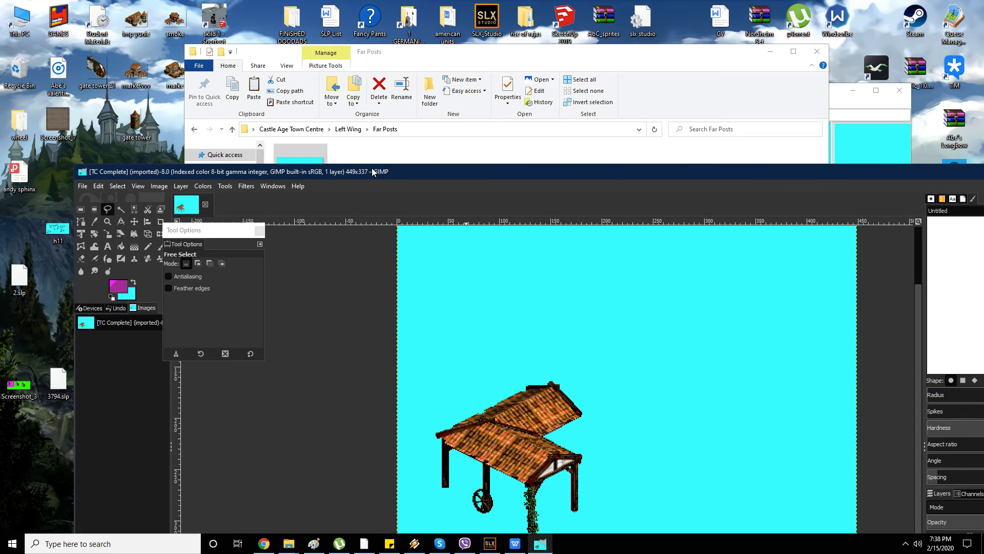
double_click(386, 170)
- Free select the left wing's roof, ivy-covered post and neighbouring gable post, and delete them so only the far posts and wheel are left
scroll(462, 300, "up", 3)
scroll(640, 273, "down", 3)
scroll(495, 279, "up", 3)
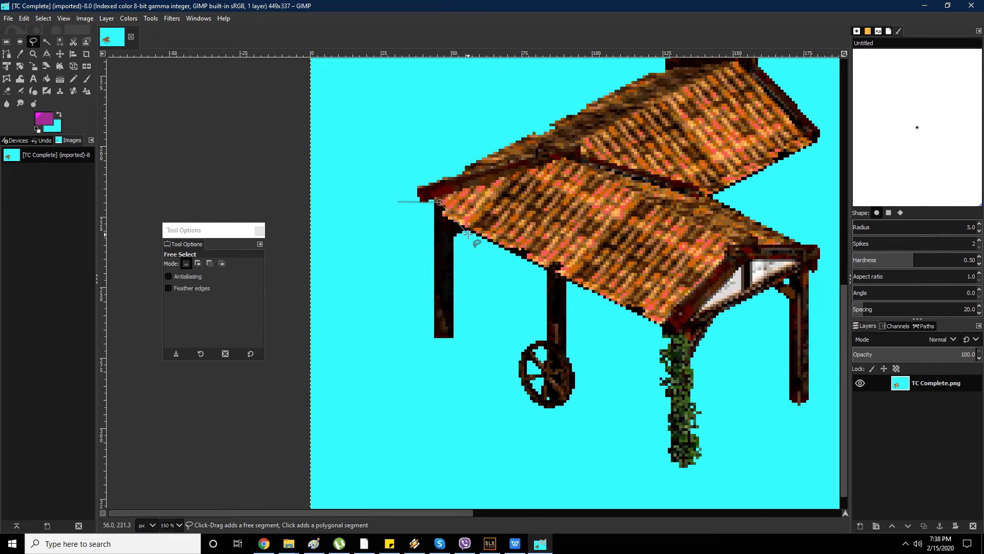
left_click_drag(468, 234, 601, 288)
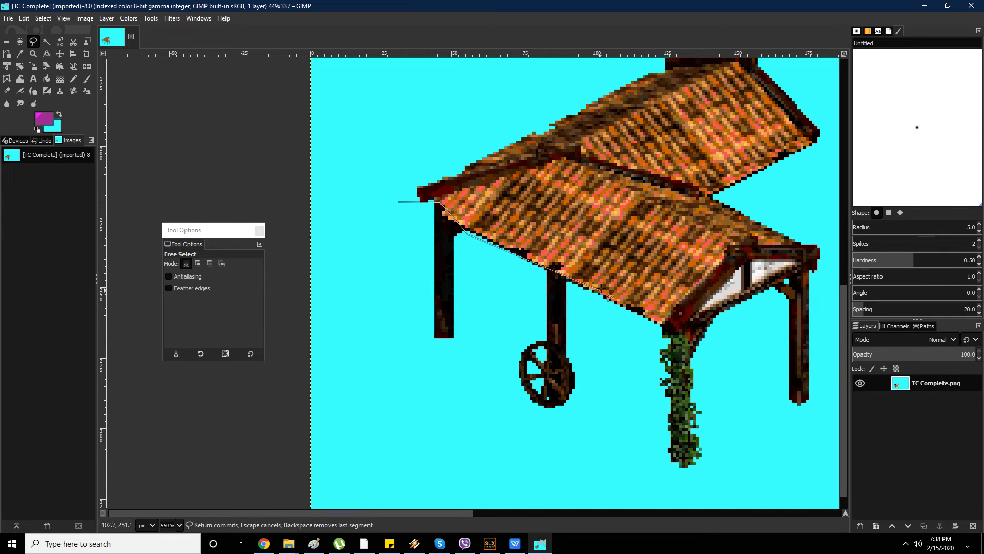
left_click(563, 269)
scroll(564, 269, "down", 2)
left_click(593, 415)
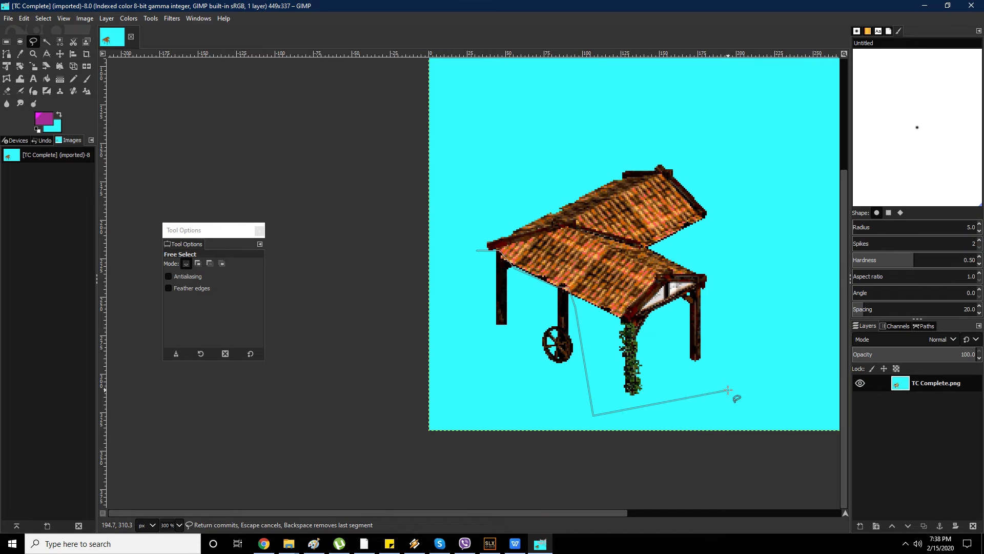
mouse_move(728, 390)
left_mouse_down()
mouse_move(788, 240)
mouse_move(726, 134)
left_mouse_up()
left_click(477, 249)
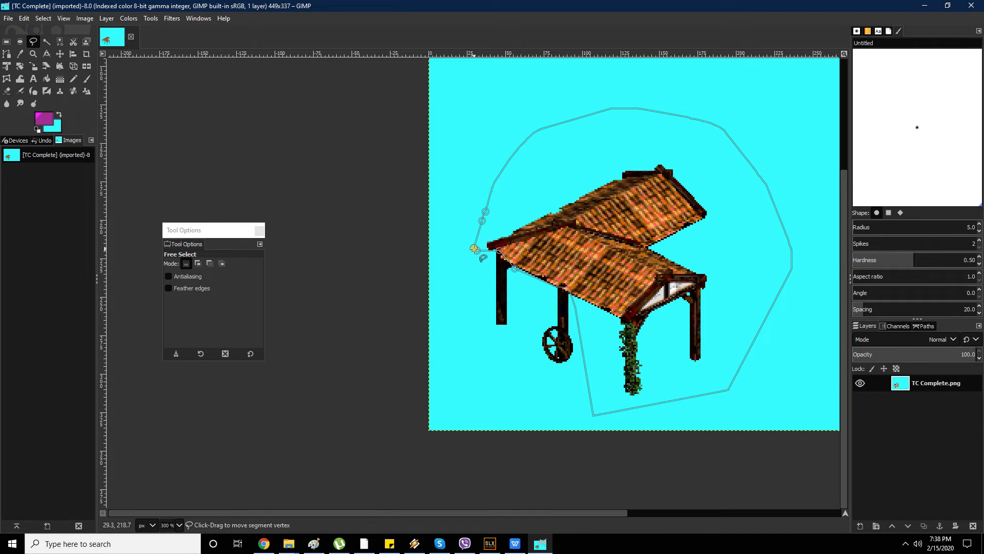
key("Return")
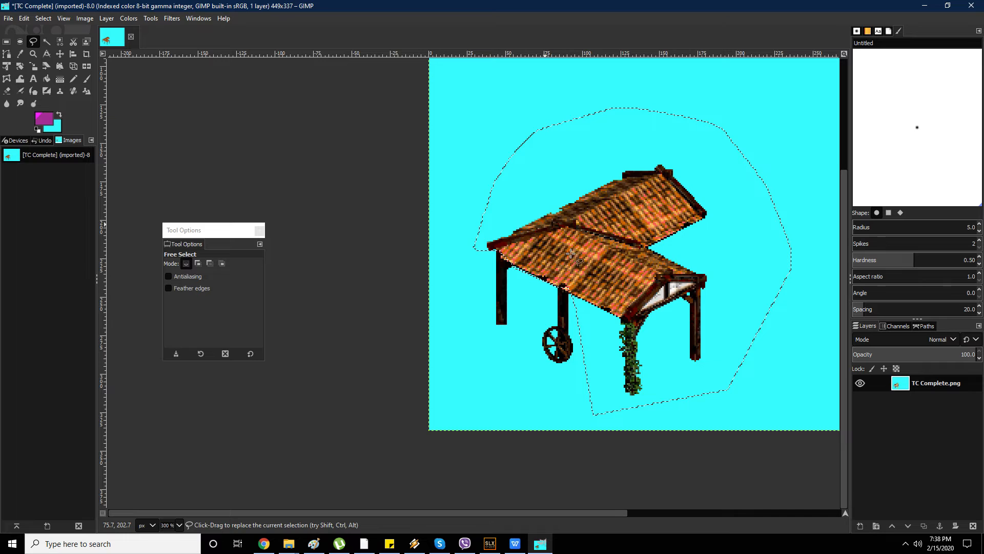
key("Delete")
- Overwrite TC Complete.png in the Left Wing's Far Posts folder and close the image, discarding unsaved changes
key("alt+f")
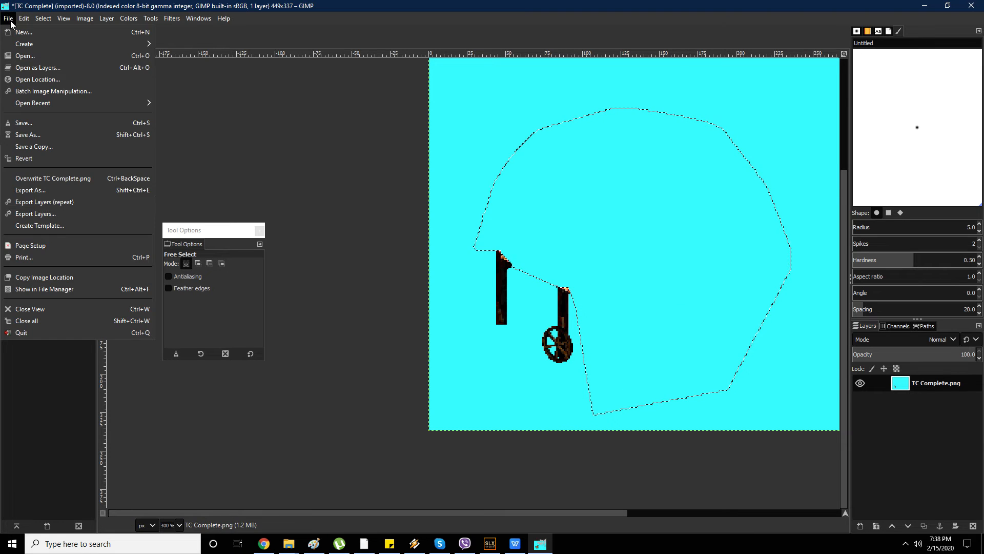
left_click(94, 178)
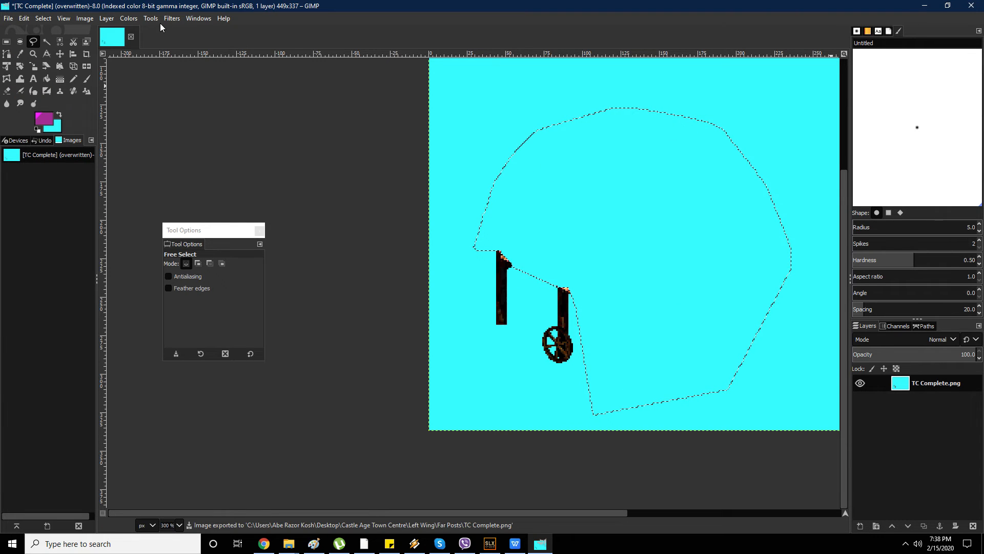
left_click(131, 37)
left_click(514, 338)
- Load the TC Complete image from the Left Wing's Near Posts folder into GIMP
left_click(925, 6)
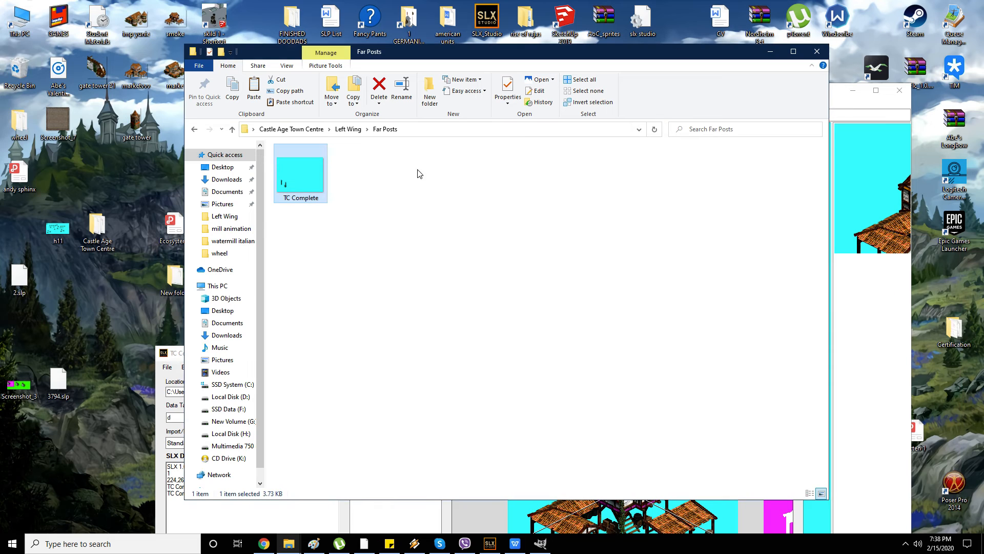
key("alt+Left")
double_click(308, 172)
left_click_drag(309, 179, 473, 230)
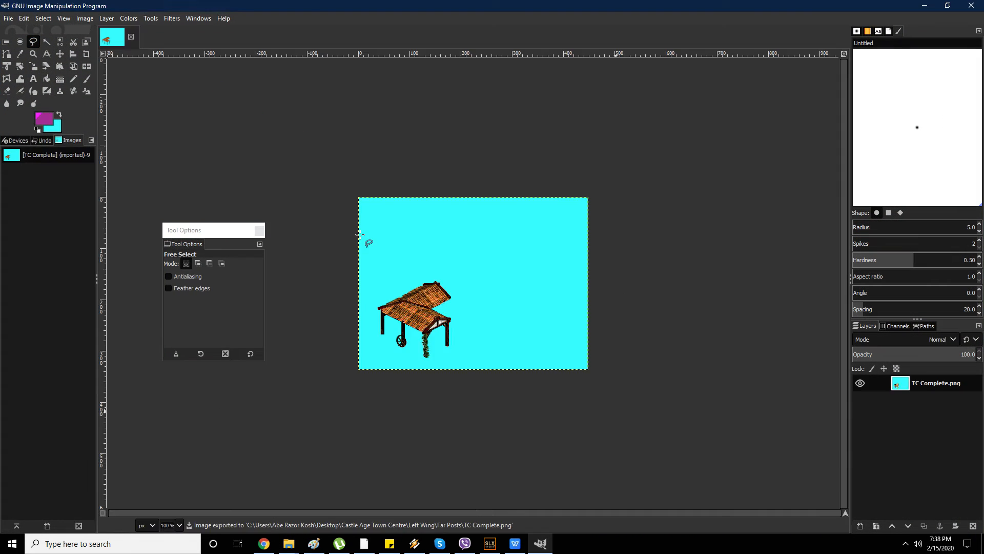
- Free select the left wing's roof, far posts and wheel, and delete them so only the two near posts are left
scroll(425, 308, "up", 5)
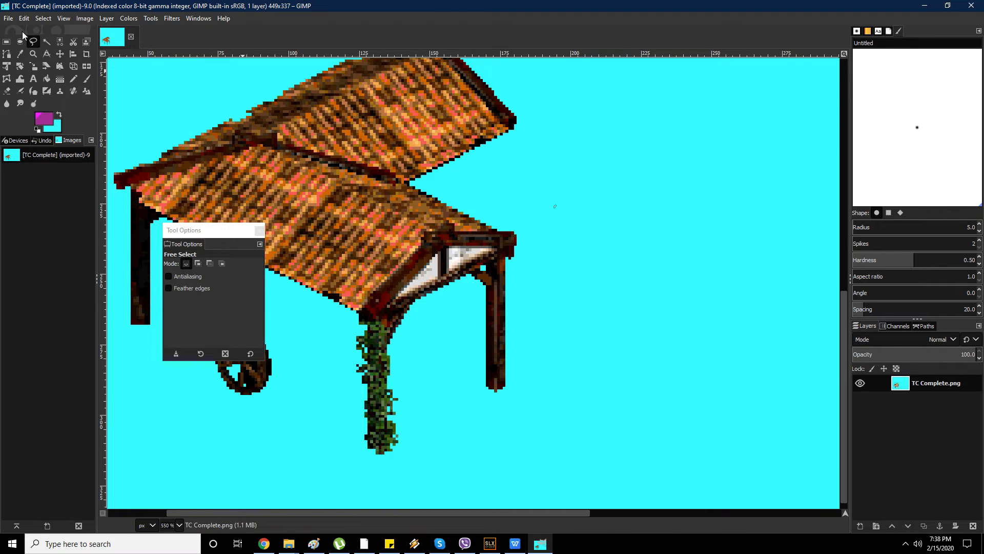
left_click(6, 41)
left_click(33, 41)
left_click(586, 200)
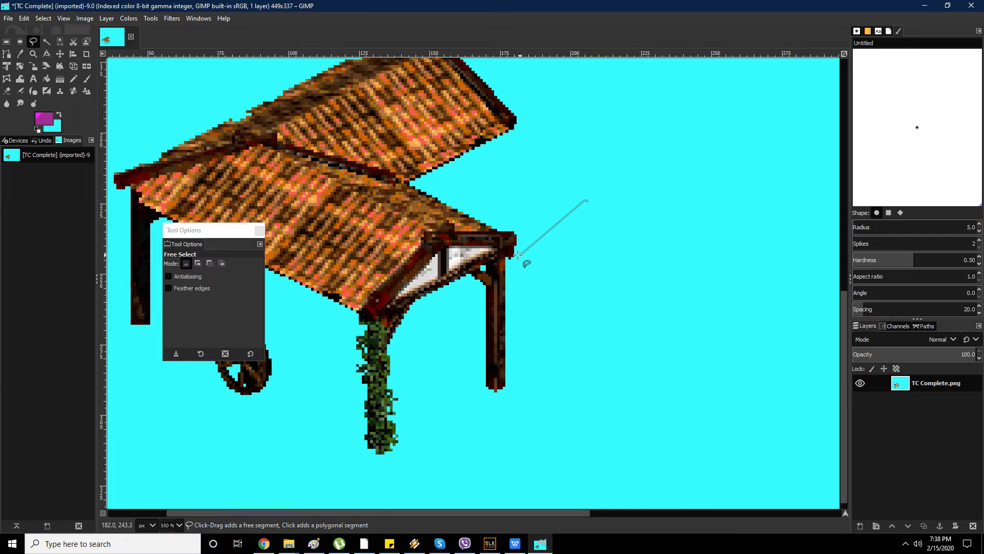
left_click(410, 302)
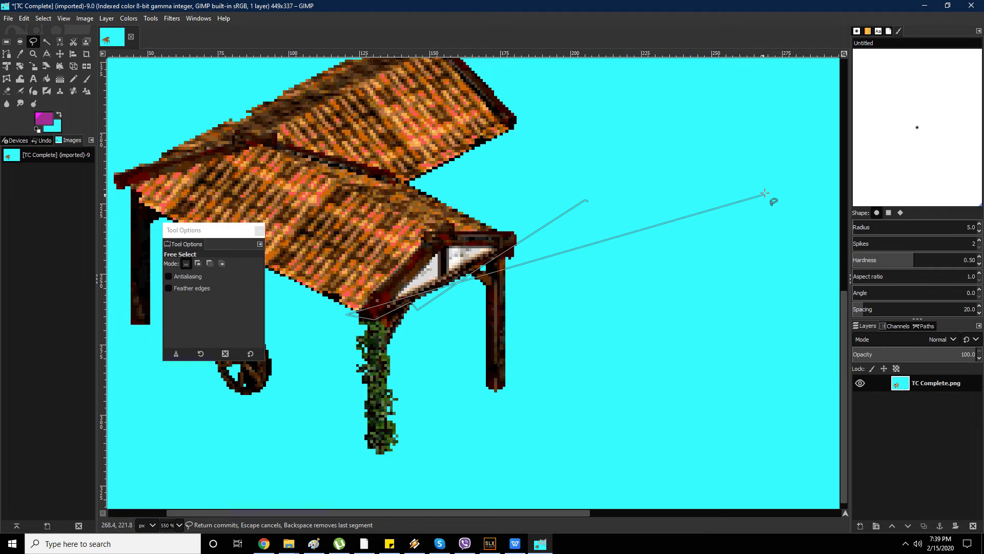
scroll(767, 202, "down", 3)
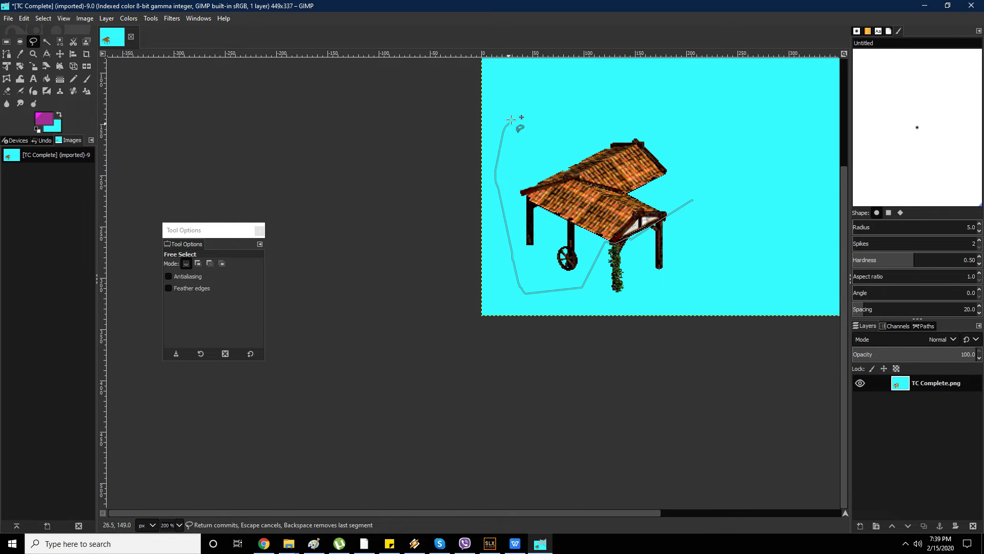
mouse_move(511, 119)
left_mouse_down()
mouse_move(624, 87)
mouse_move(700, 117)
left_mouse_up()
left_click(677, 175)
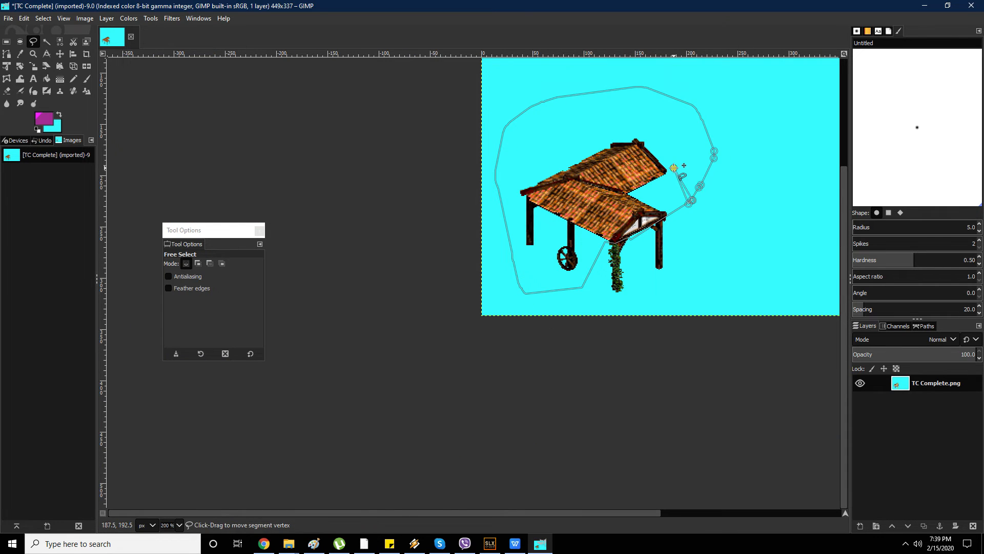
left_click(689, 203)
key("Return")
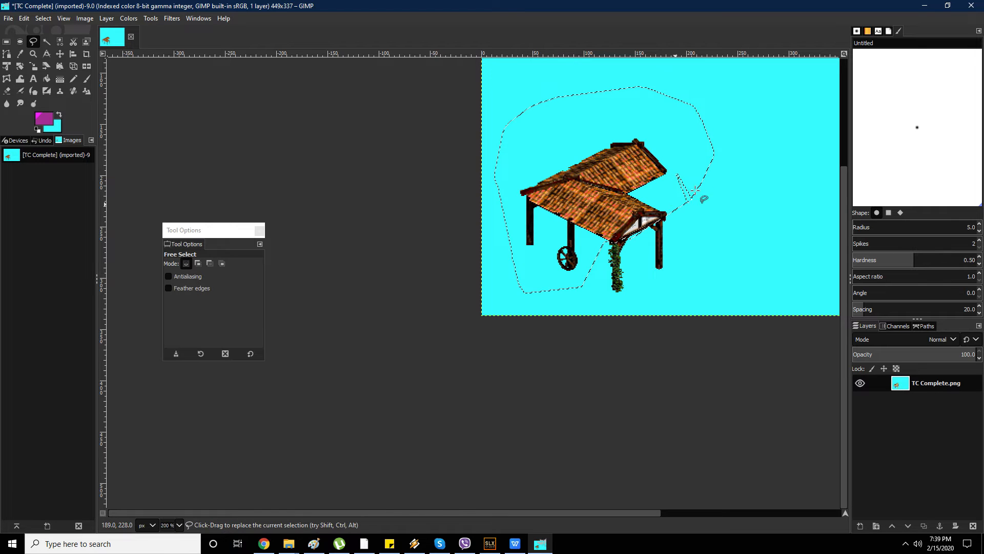
key("Delete")
- Switch to Rectangle Select and clear the selection around the deleted area
left_click(725, 192)
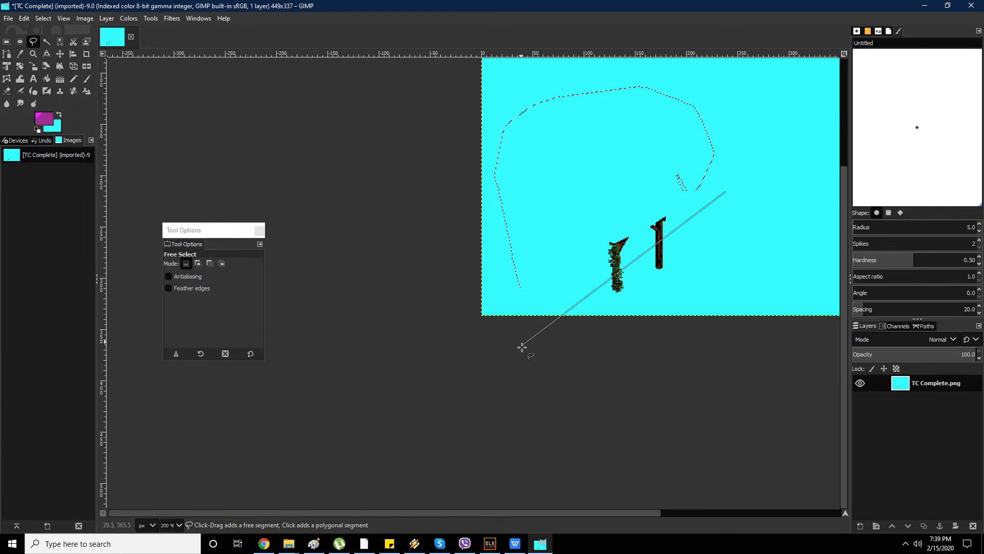
left_click(7, 41)
left_click(622, 106)
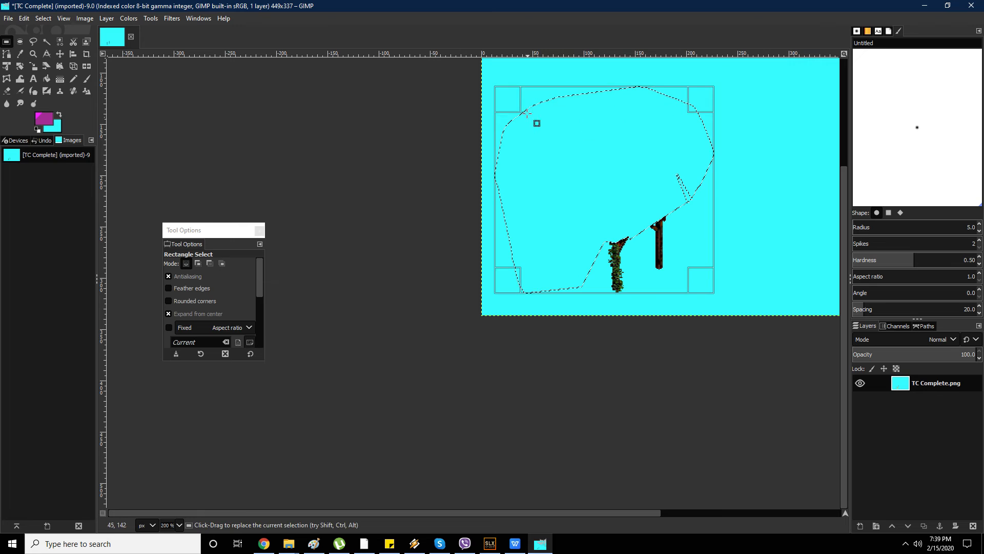
key("Escape")
key("ctrl+shift+a")
- Overwrite TC Complete.png in the Left Wing's Near Posts folder with the isolated near posts
scroll(395, 108, "down", 2, "ctrl")
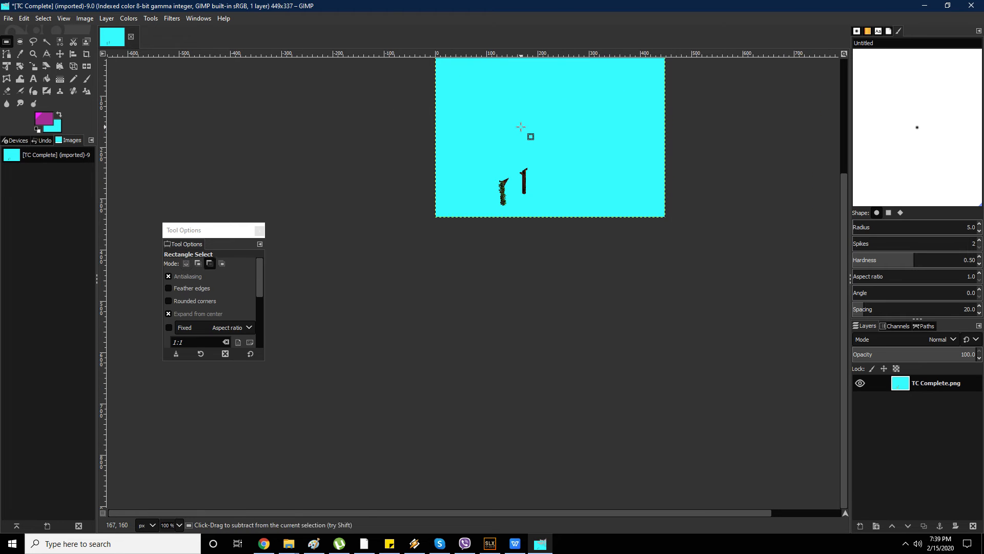
key("alt+f")
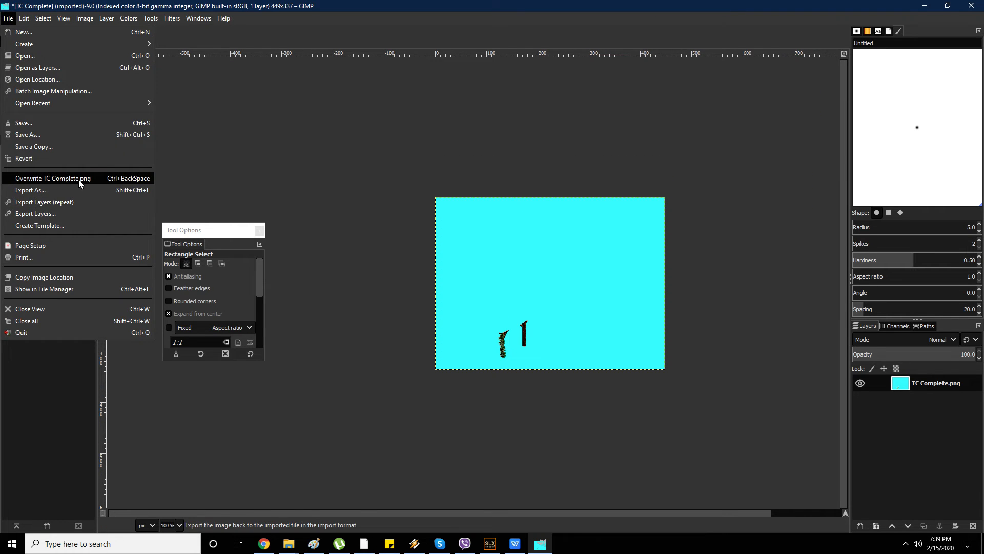
left_click(78, 179)
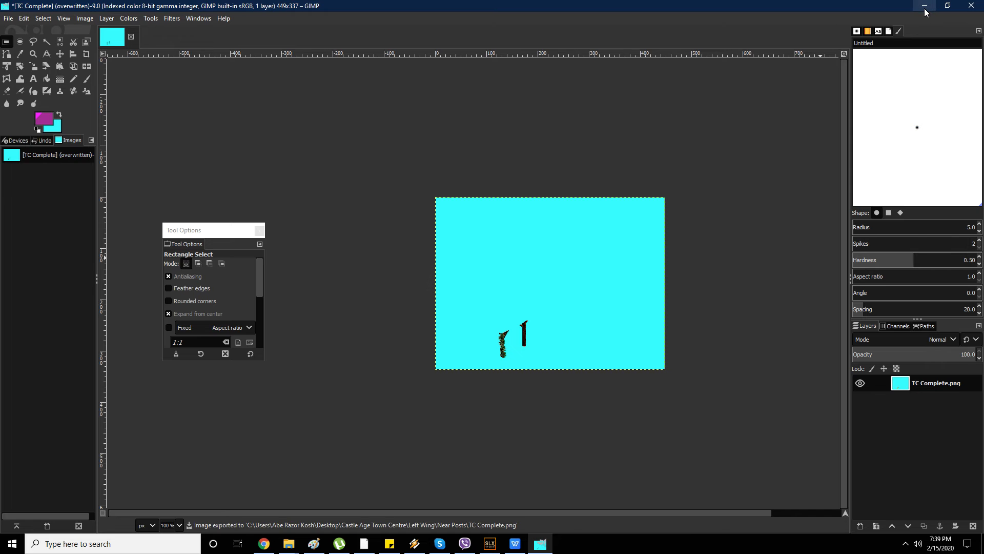
- Return to the Left Wing folder in File Explorer and open its Far Posts folder
left_click(925, 6)
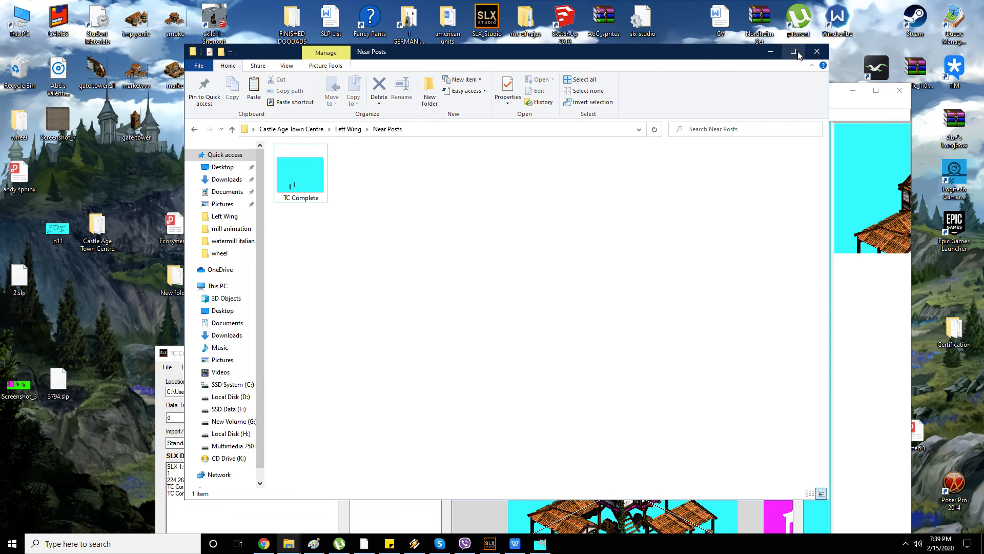
left_click(770, 51)
mouse_move(289, 543)
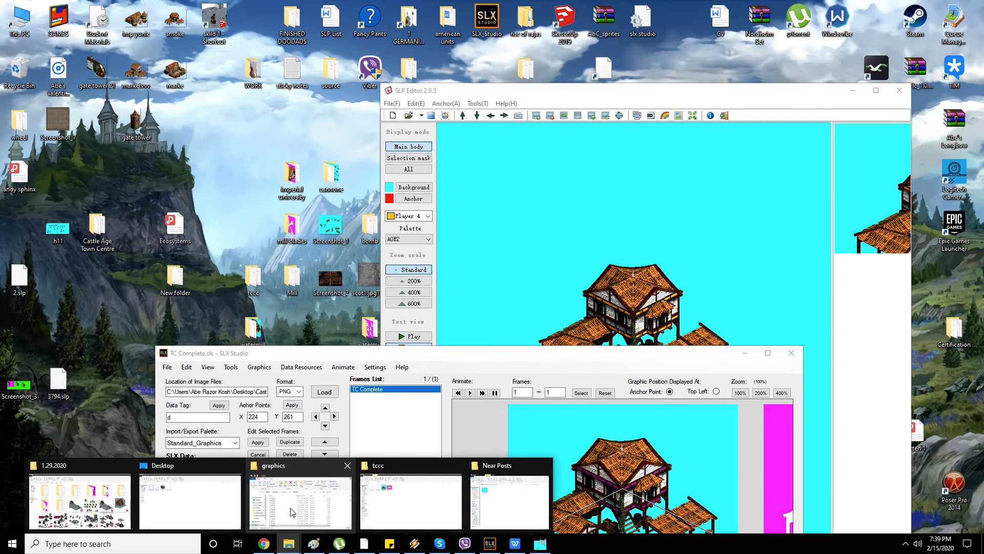
mouse_move(427, 502)
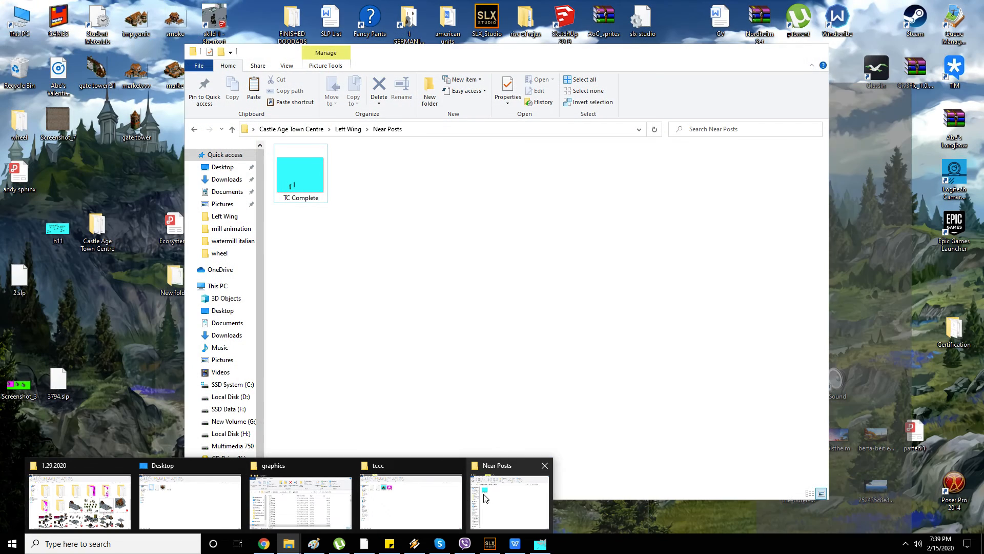
left_click(487, 497)
key("alt+Up")
double_click(298, 162)
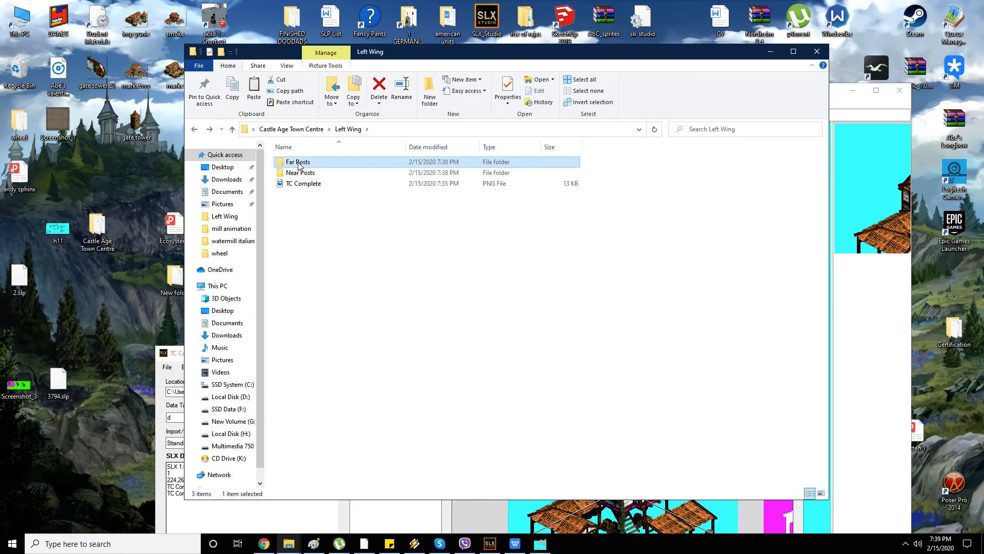
- View the TC Complete image in the Left Wing folder, close it and return to the Castle Age Town Centre folder
key("alt+Left")
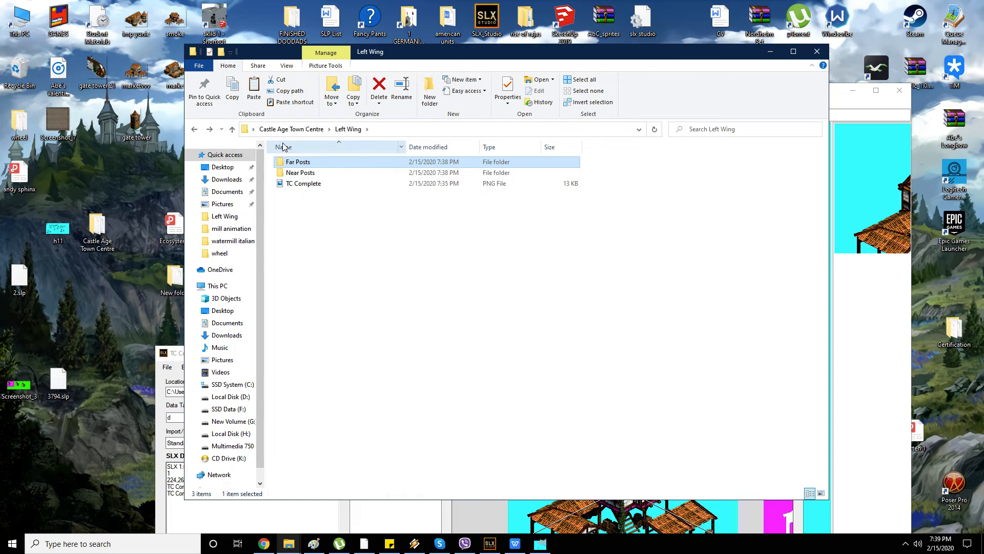
left_click(295, 184)
double_click(295, 184)
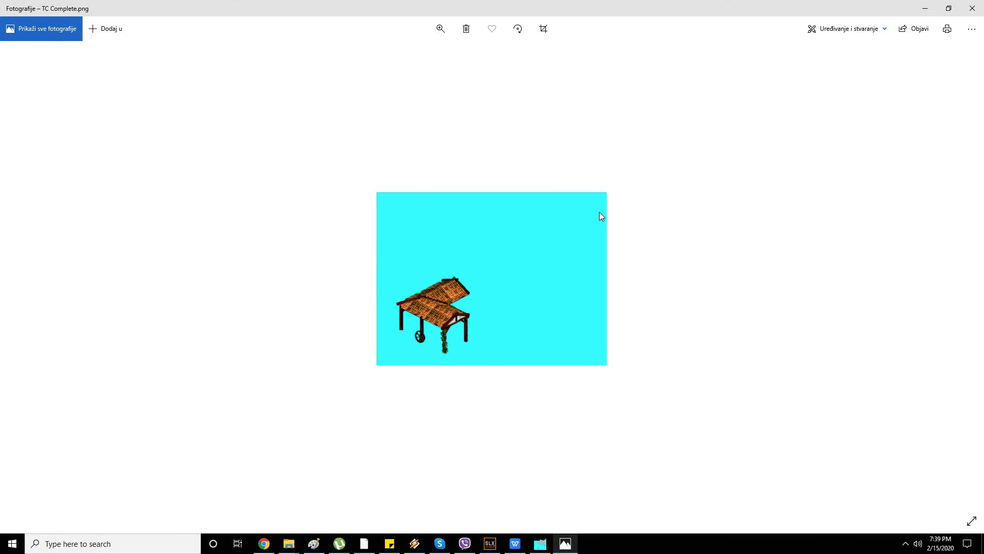
left_click(973, 7)
key("alt+Left")
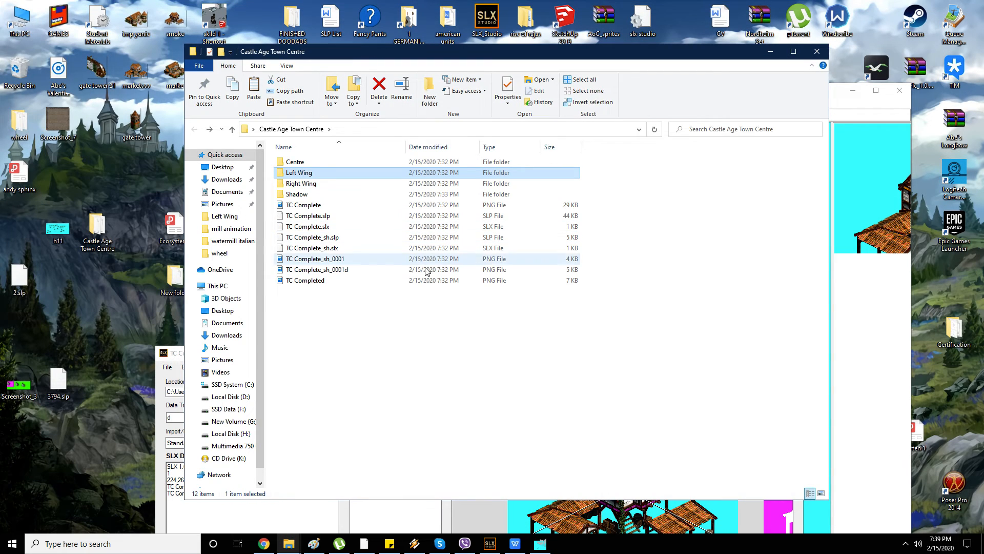
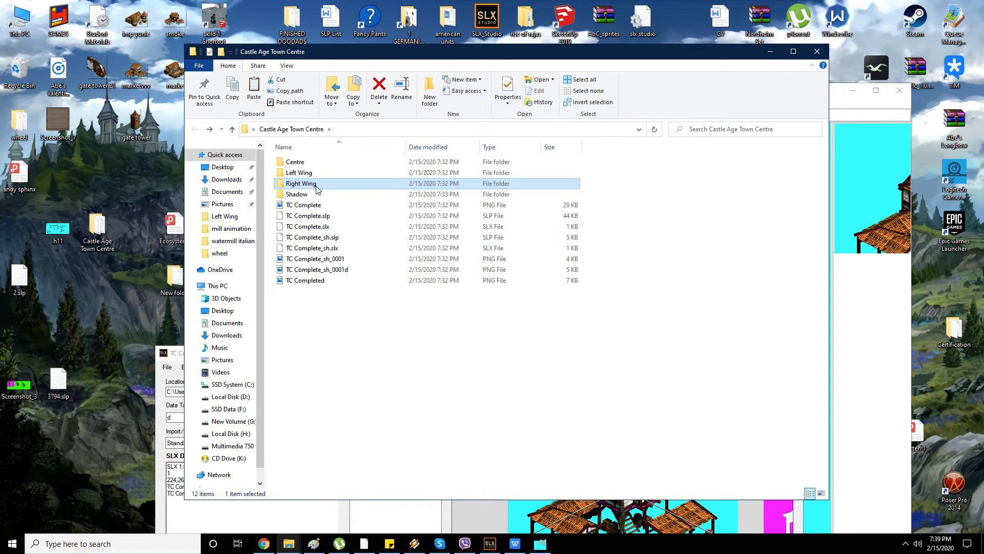
- Open the Right Wing folder, view its TC Complete image and close the viewer
double_click(338, 183)
left_click(311, 185)
double_click(311, 186)
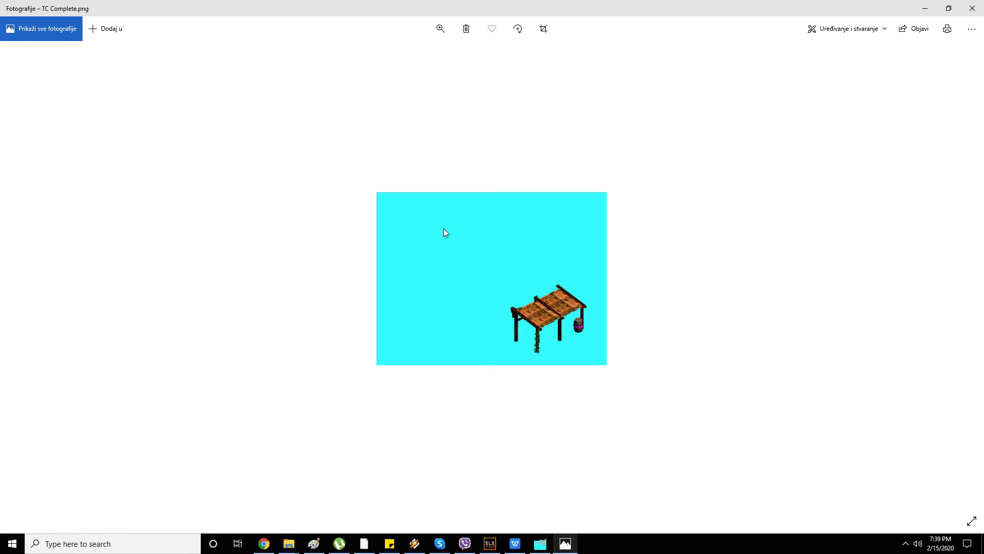
left_click(972, 7)
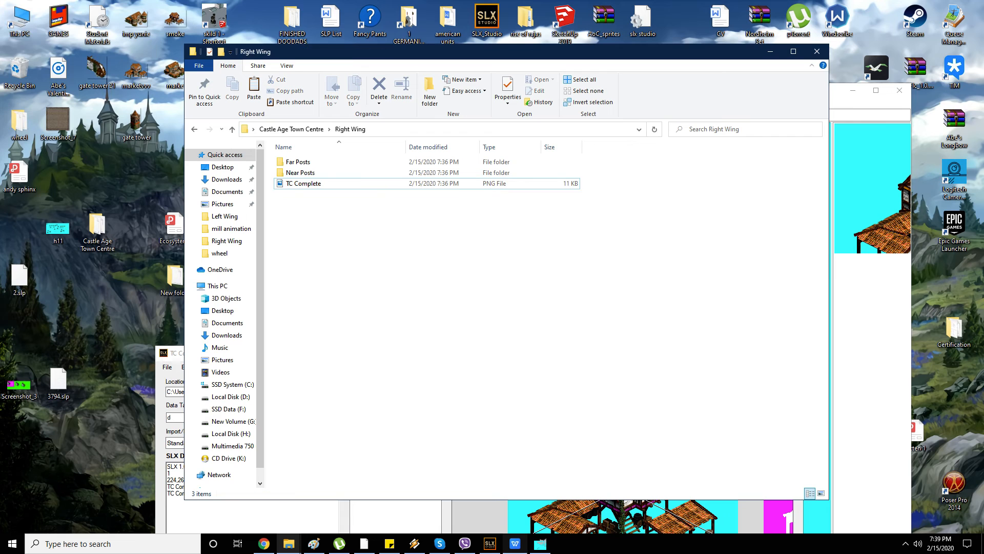
- Switch to GIMP, discard the previous image and load TC Complete.png from the Right Wing folder
left_click(540, 543)
left_click_drag(454, 3, 453, 249)
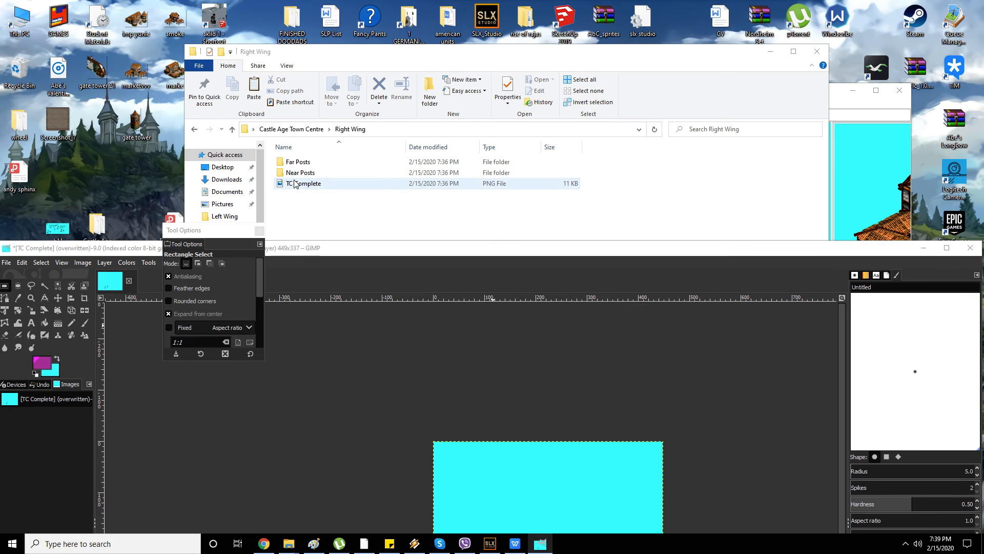
left_click(129, 281)
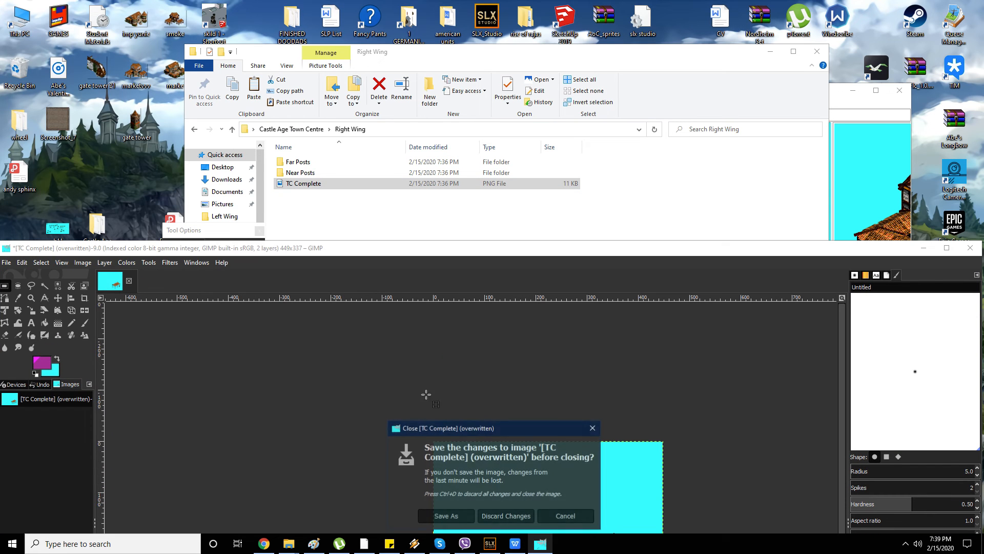
left_click(508, 514)
double_click(507, 250)
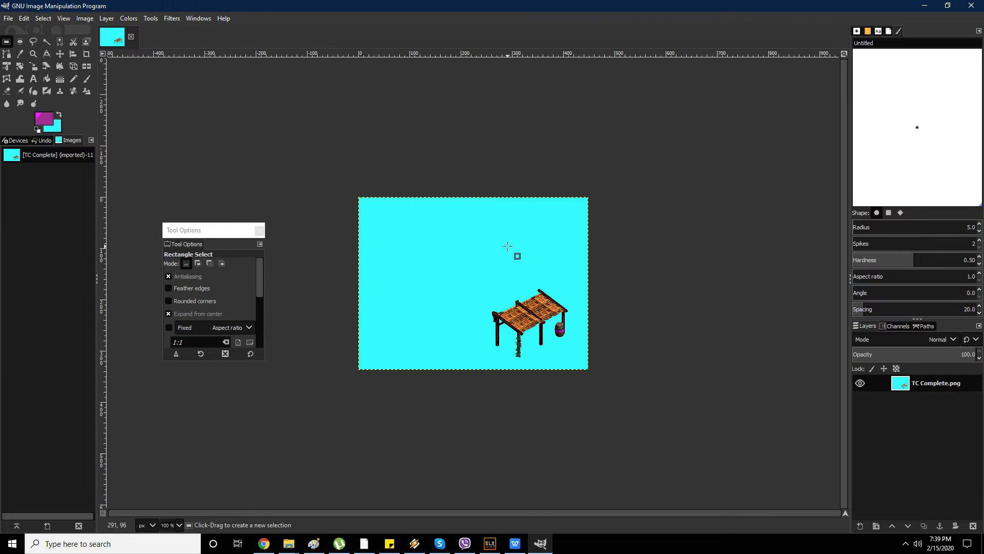
- Free select the right wing's posts and barrel along the roof's lower edge and delete them so only the roof is left
key("4")
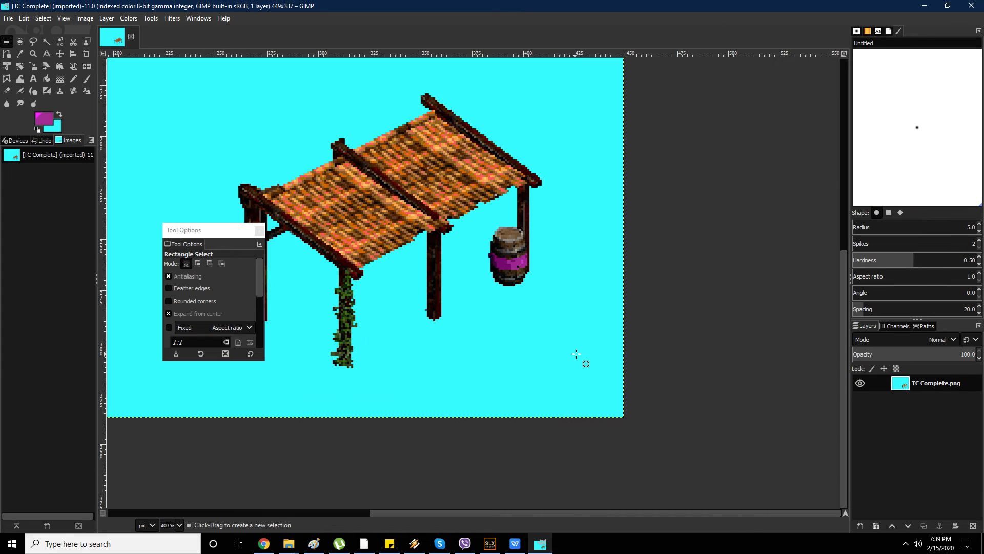
left_click(33, 41)
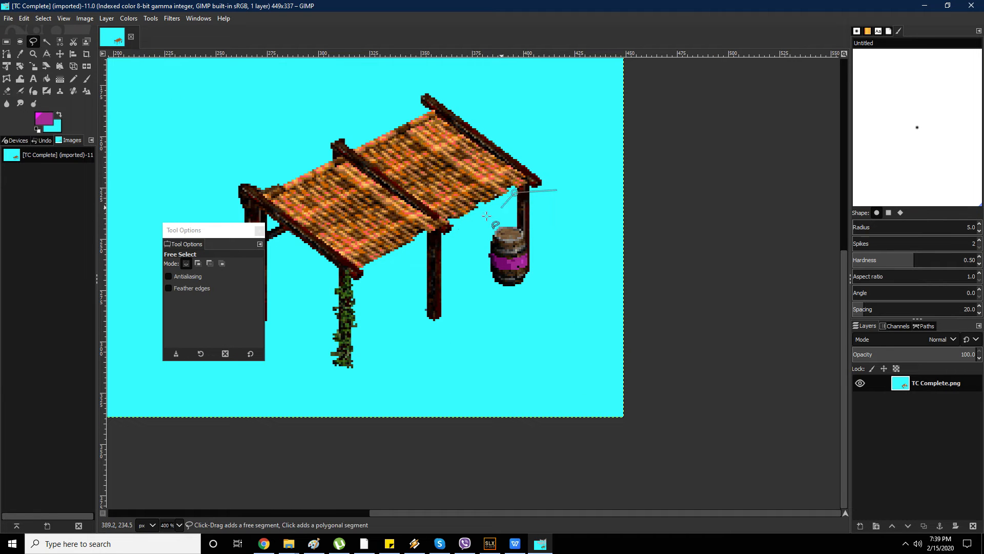
left_click(328, 272)
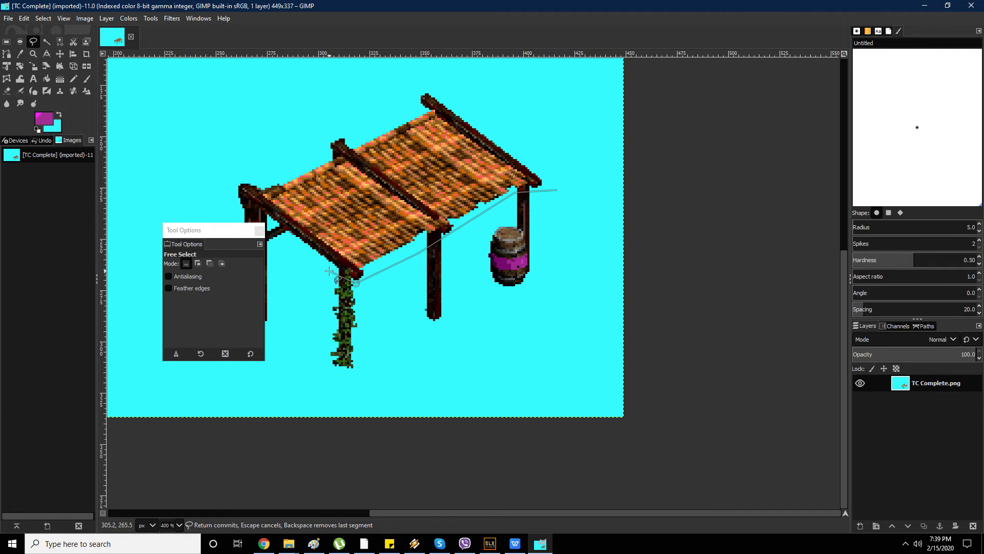
left_click(351, 282)
scroll(581, 204, "down", 1, "ctrl")
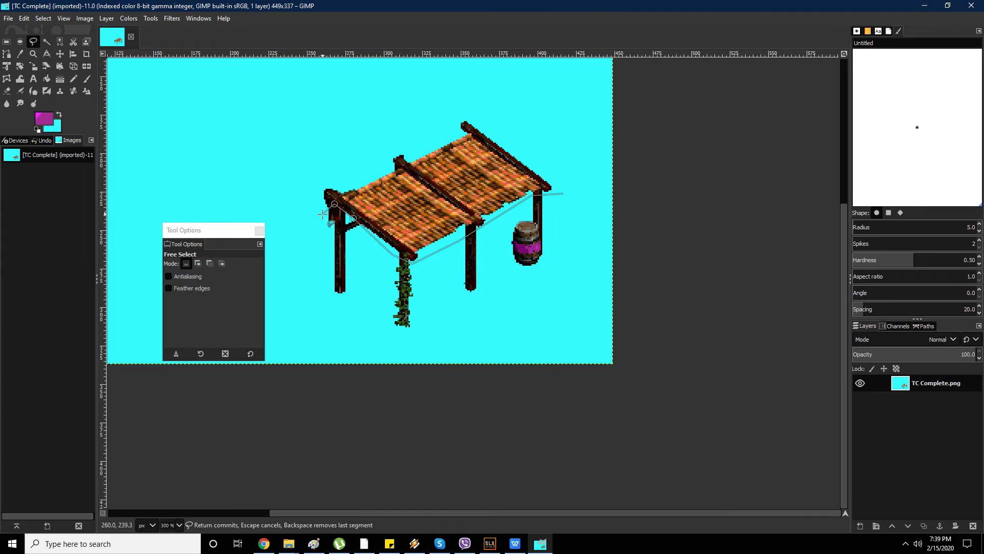
left_click(301, 148)
left_click(329, 330)
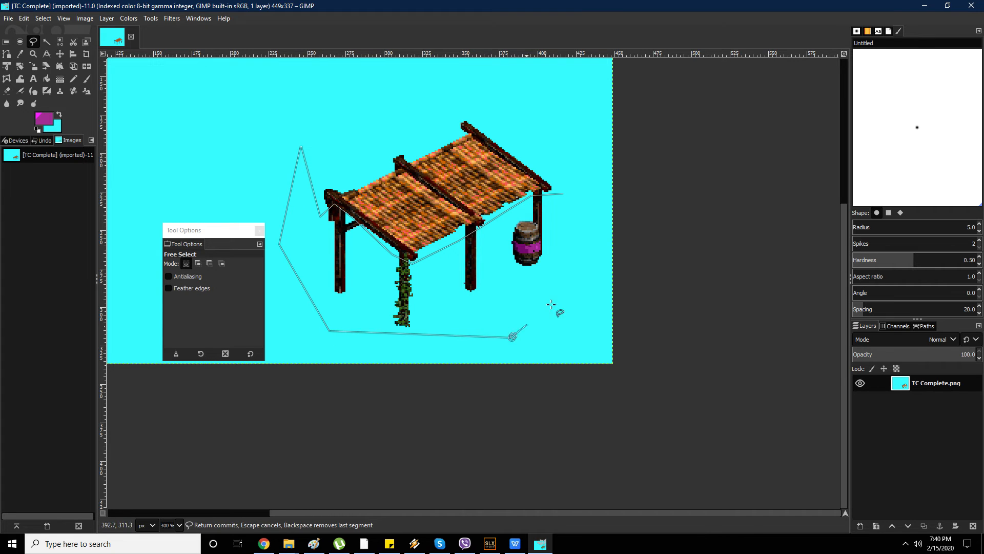
left_click(510, 336)
left_click(562, 194)
left_click(538, 212)
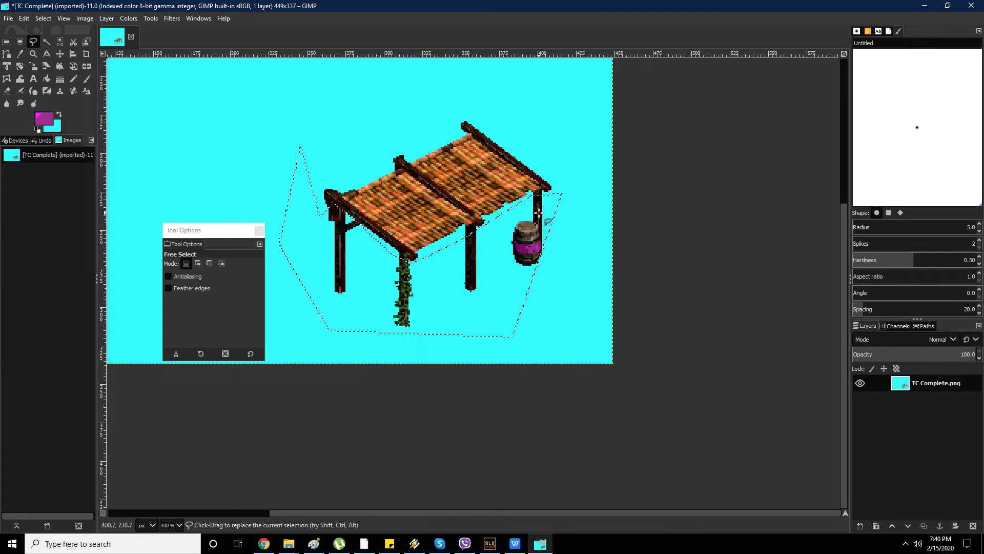
key("Delete")
- Clear the selection, then rectangle select the stray dark pixel left from the barrel and delete it
left_click(6, 41)
left_click(229, 153)
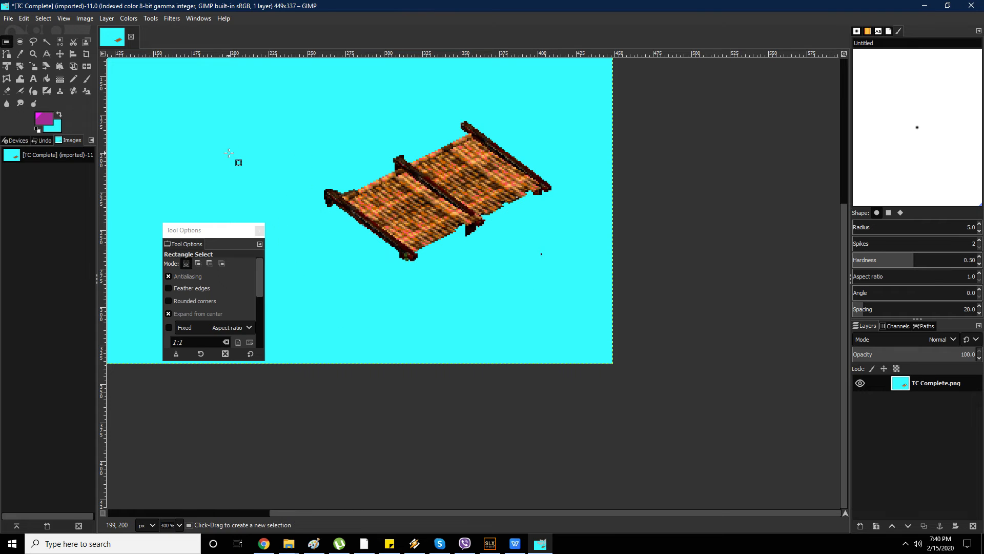
left_click(82, 20)
mouse_move(111, 22)
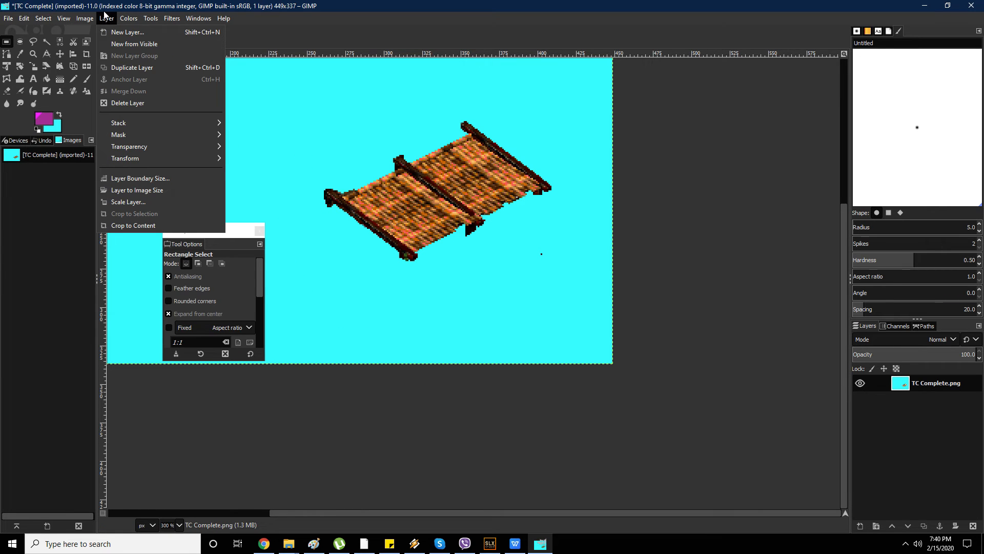
left_click(7, 45)
left_click_drag(558, 259, 575, 284)
left_click_drag(556, 259, 549, 264)
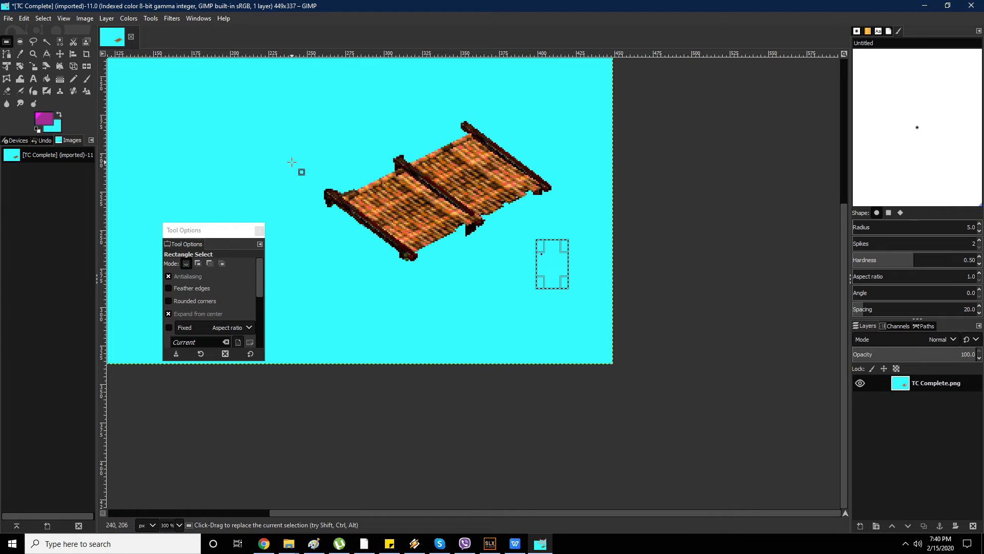
key("Delete")
left_click(128, 18)
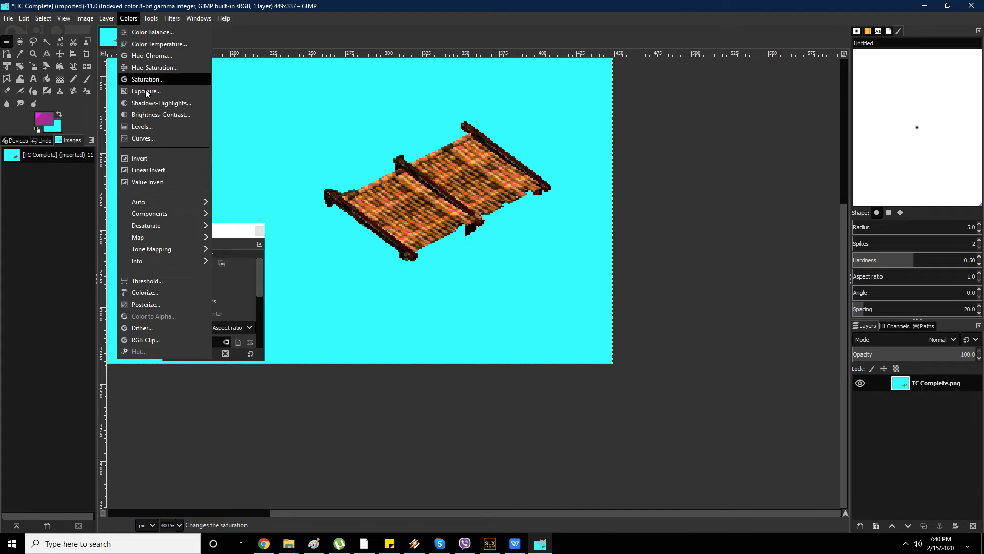
left_click(152, 115)
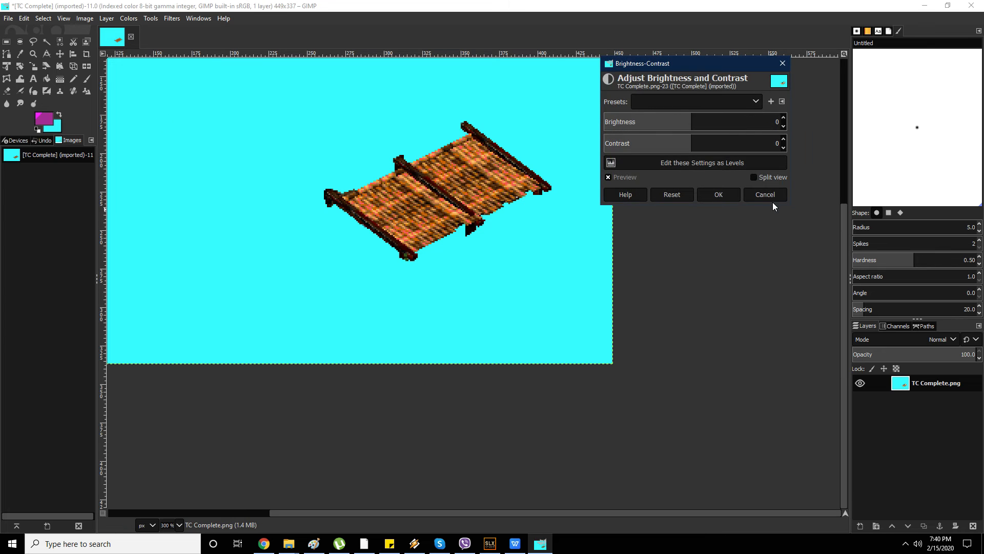
left_click(771, 196)
- Overwrite the Right Wing's TC Complete.png with the roof-only image and reopen the Right Wing folder in File Explorer
left_click(8, 18)
left_click(76, 176)
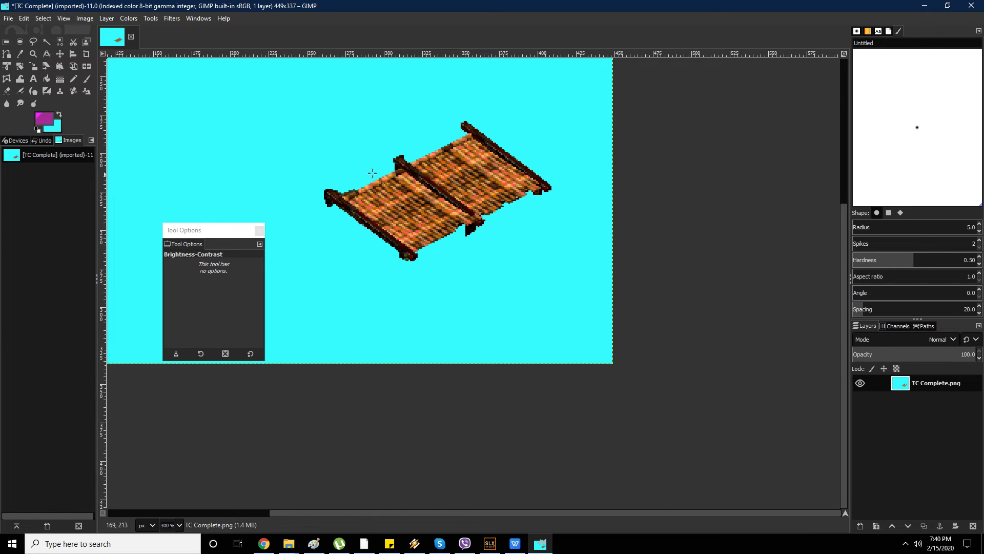
left_click(925, 5)
key("alt+Up")
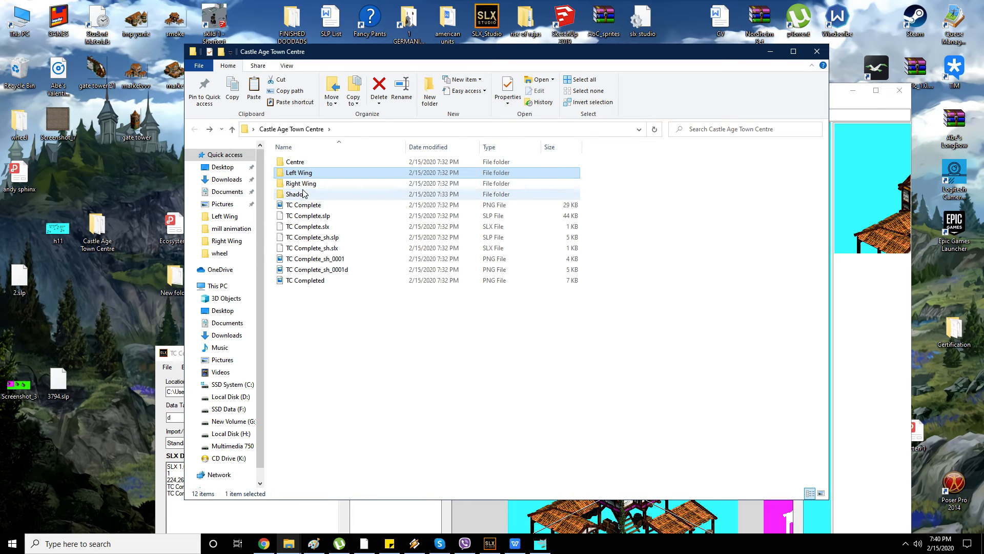
double_click(304, 193)
key("alt+Up")
double_click(307, 183)
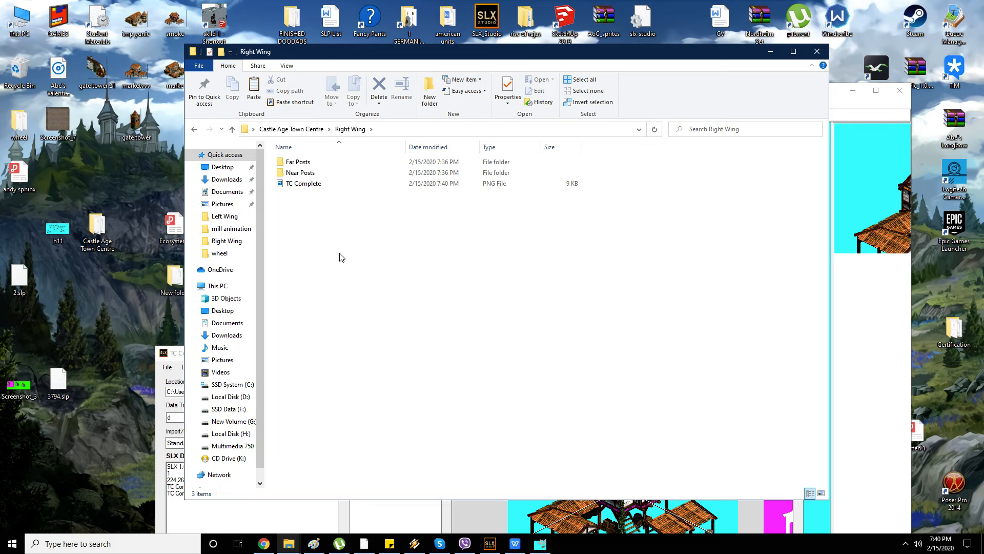
- Close the overwritten image in GIMP without saving, then load the Right Wing's saved TC Complete.png to check it and close it
left_click(540, 543)
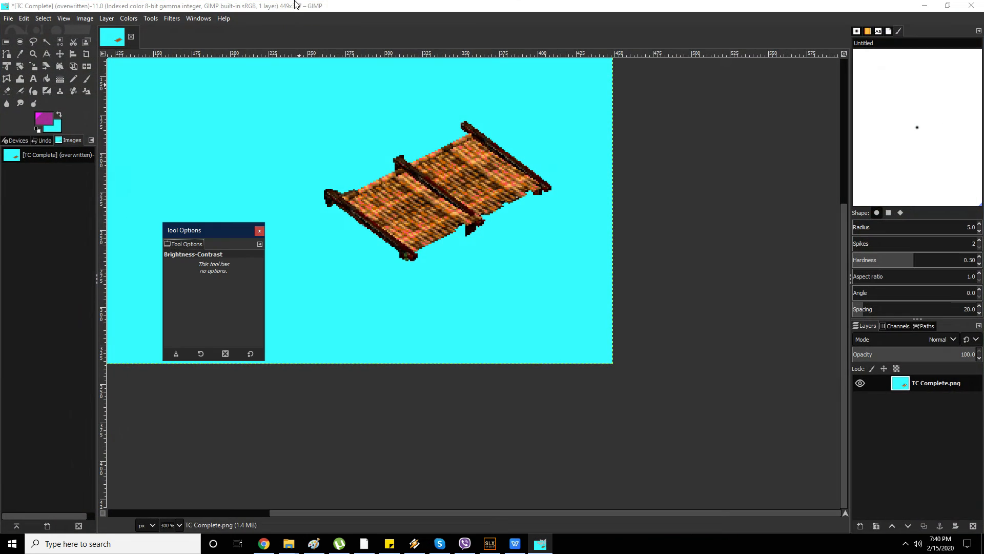
left_click_drag(295, 4, 413, 265)
left_click(395, 171)
left_click(773, 472)
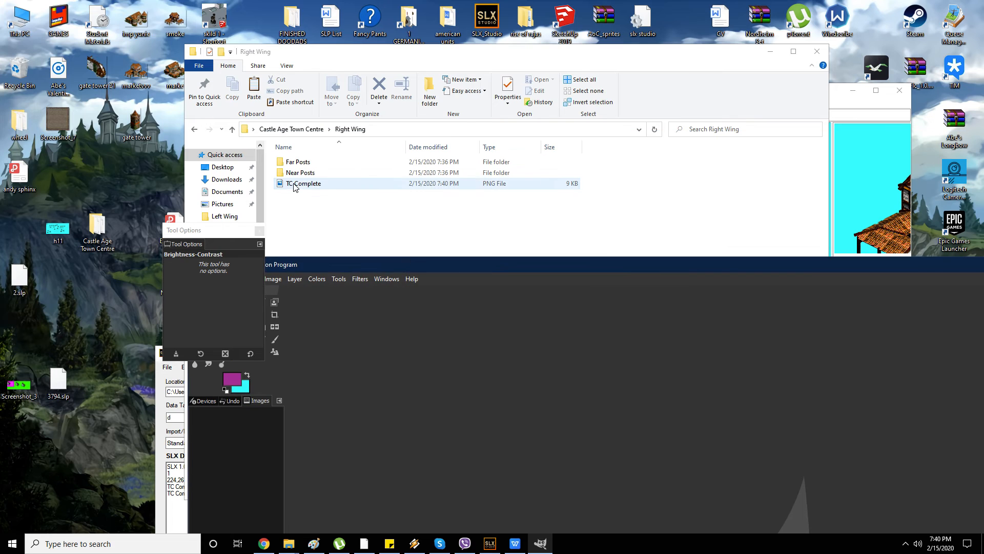
left_click_drag(294, 187, 468, 266)
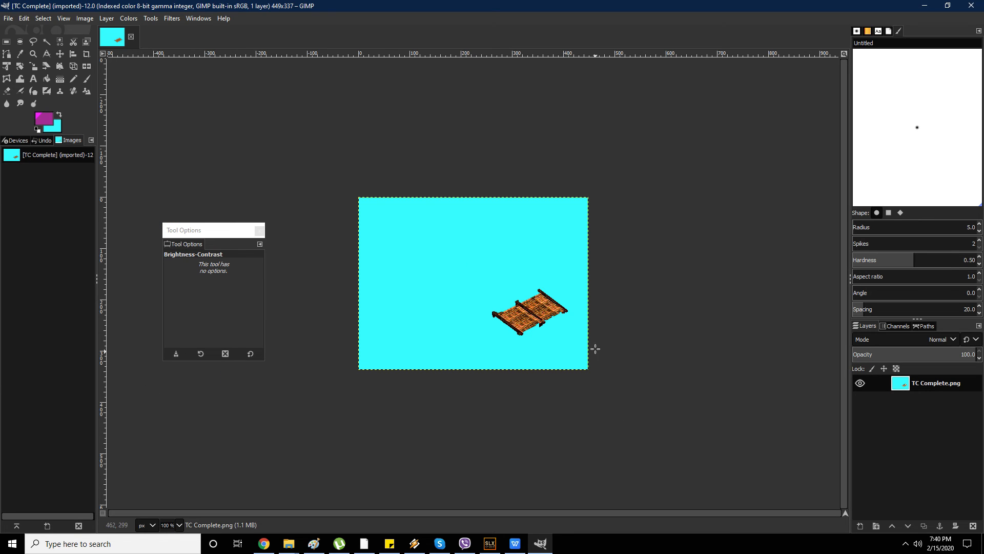
left_click(131, 36)
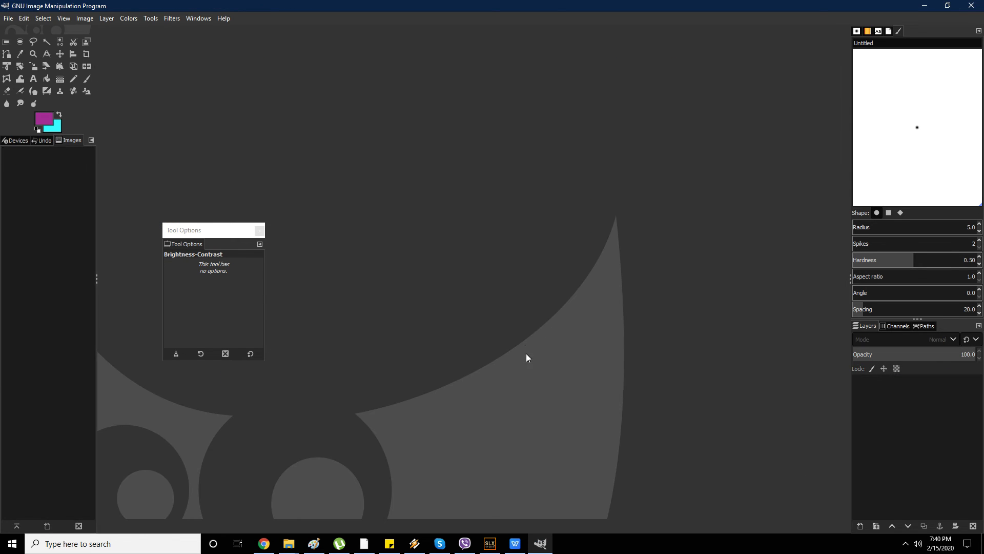
- Open the Left Wing folder in File Explorer and load its TC Complete.png into GIMP
left_click(923, 6)
key("alt+Up")
double_click(303, 173)
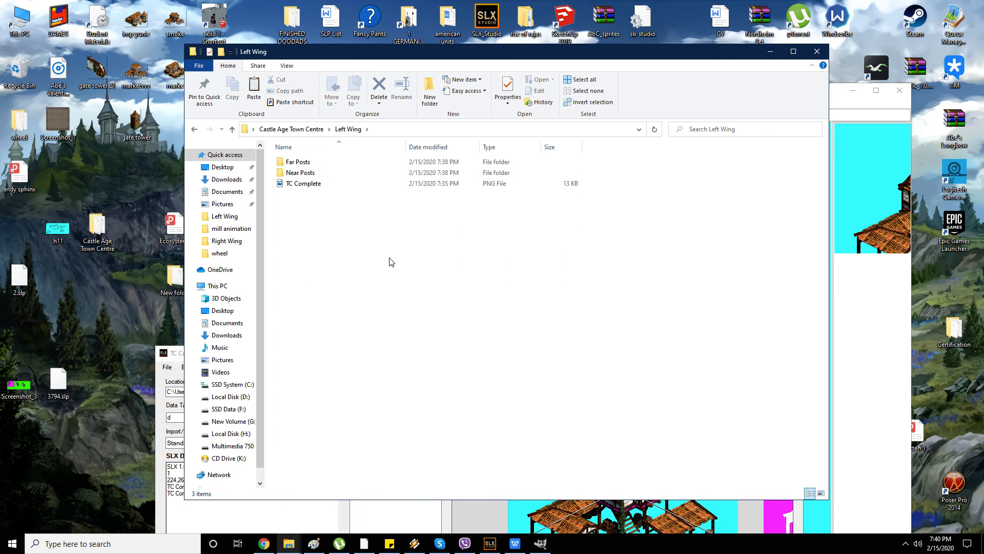
left_click_drag(314, 185, 483, 276)
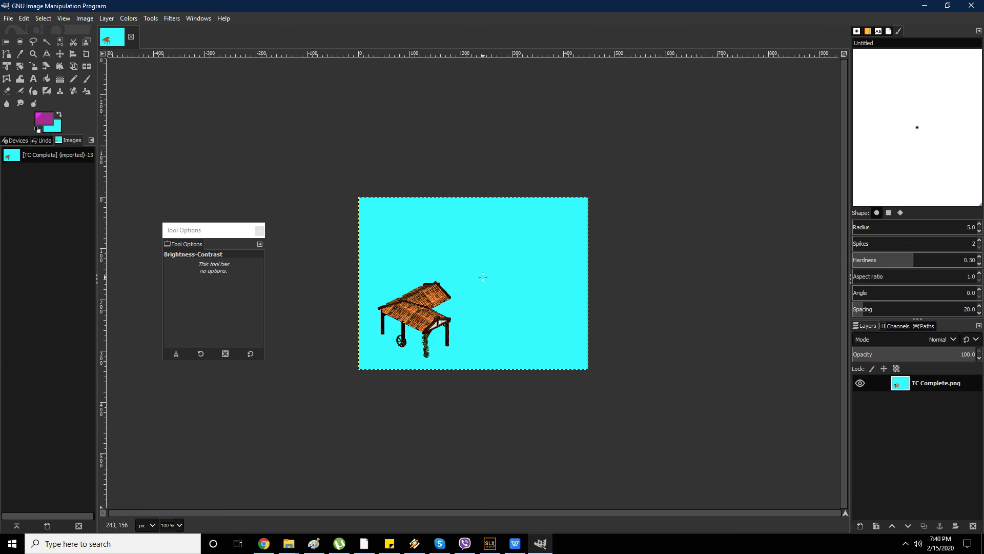
- Free select the left wing's posts and wheel along the roof's lower edge and delete them so only the roof is left
scroll(418, 348, "up", 4, "ctrl")
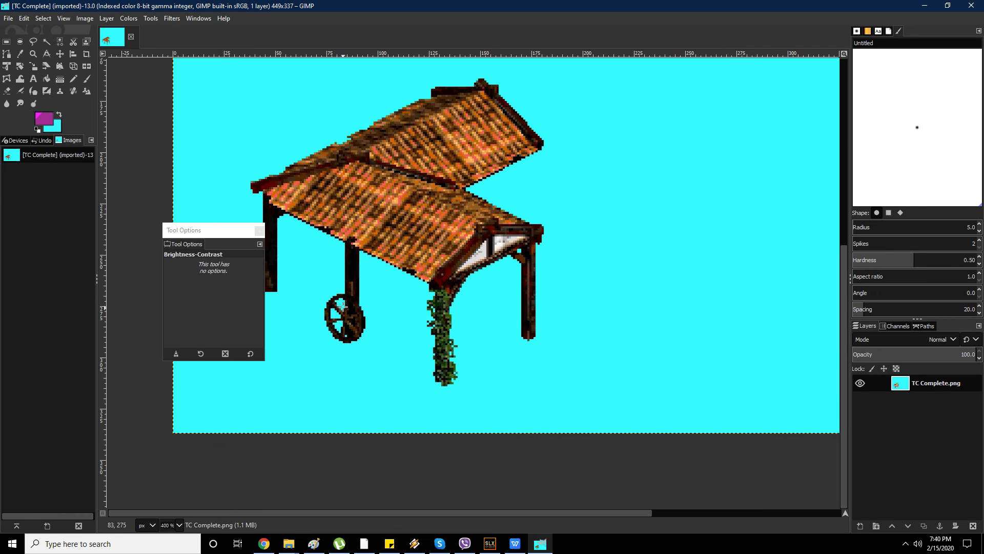
left_click(33, 42)
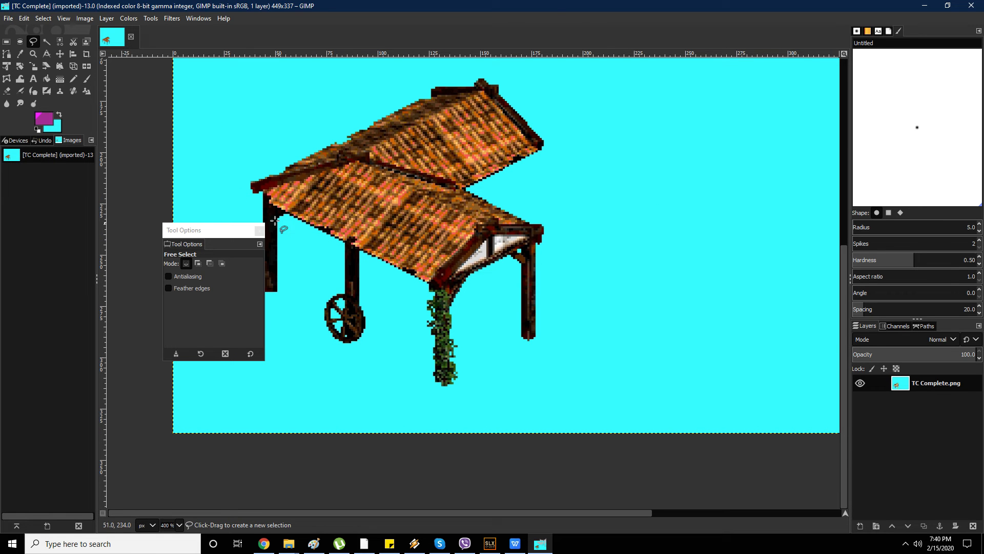
left_click(254, 197)
left_click(463, 301)
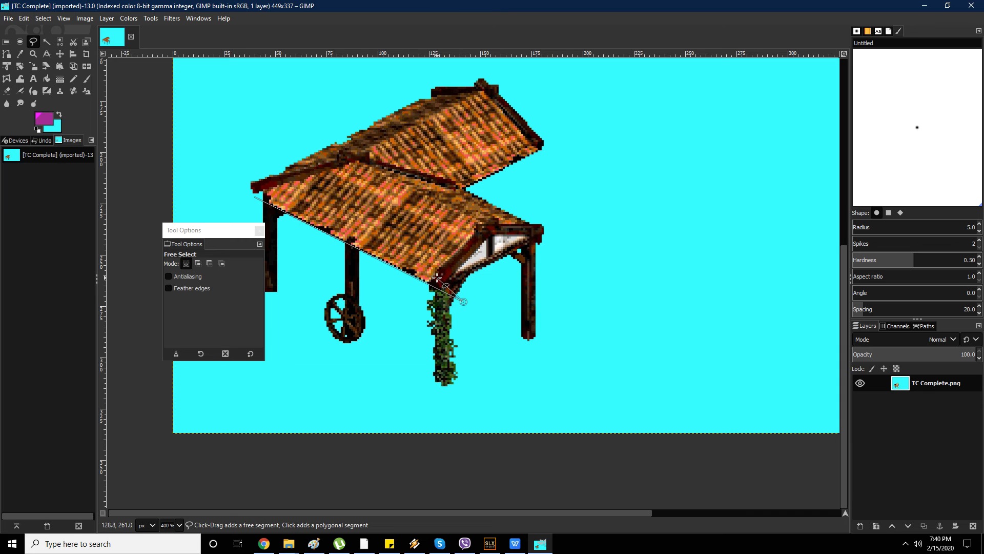
left_click(569, 243)
left_click(601, 352)
left_click(444, 412)
left_click(270, 390)
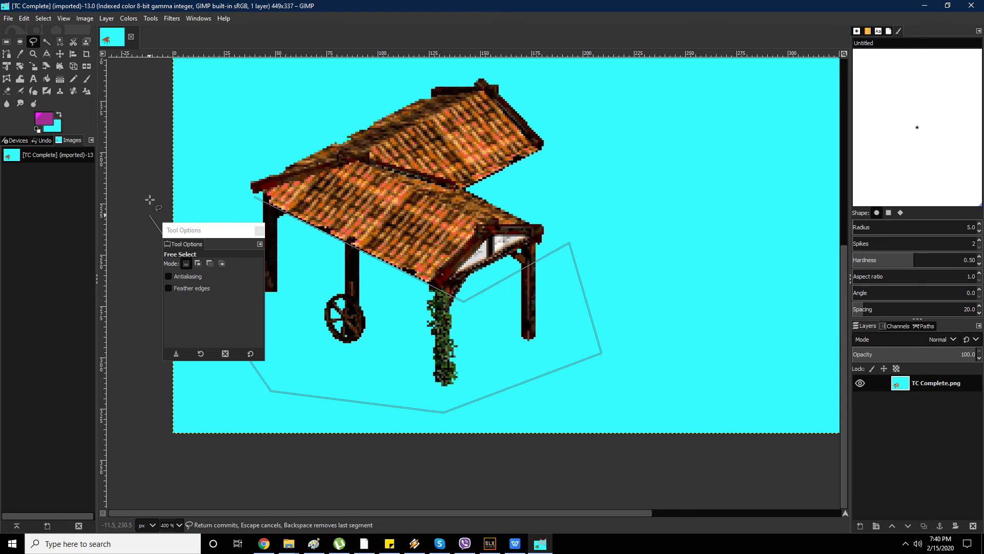
left_click(204, 187)
left_click(255, 197)
left_click(308, 198)
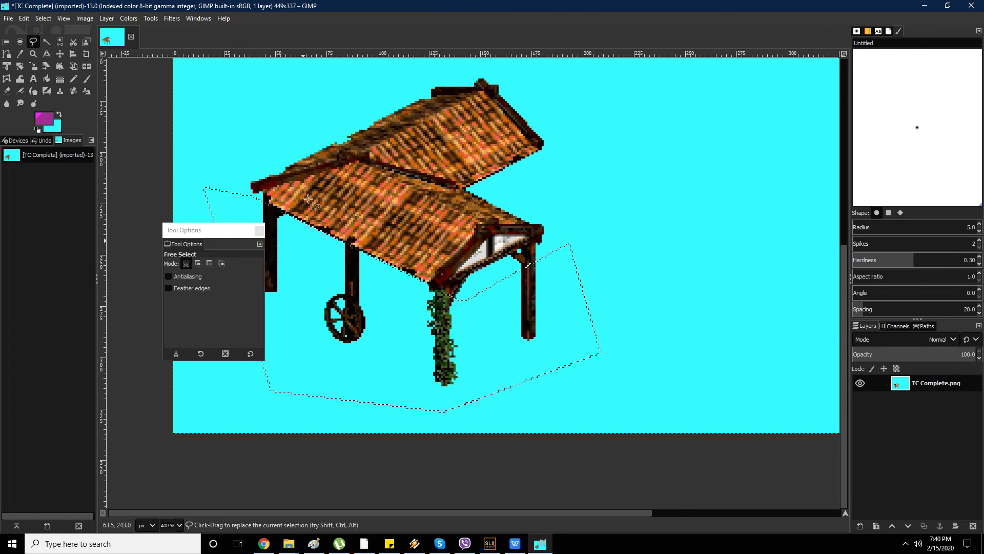
key("Delete")
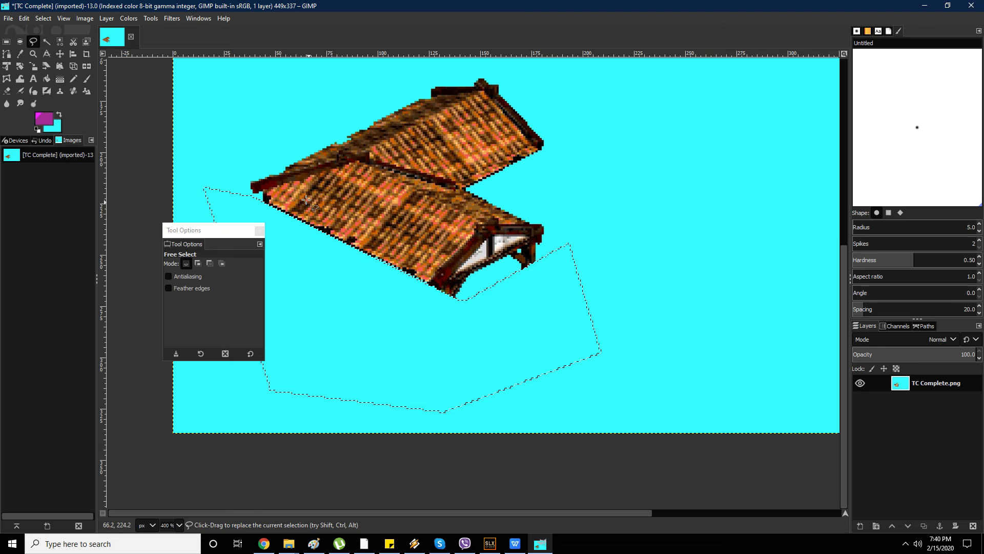
- Free select the post remnants beneath the left wing's front gable, delete them, and clear the selection
left_click(572, 226)
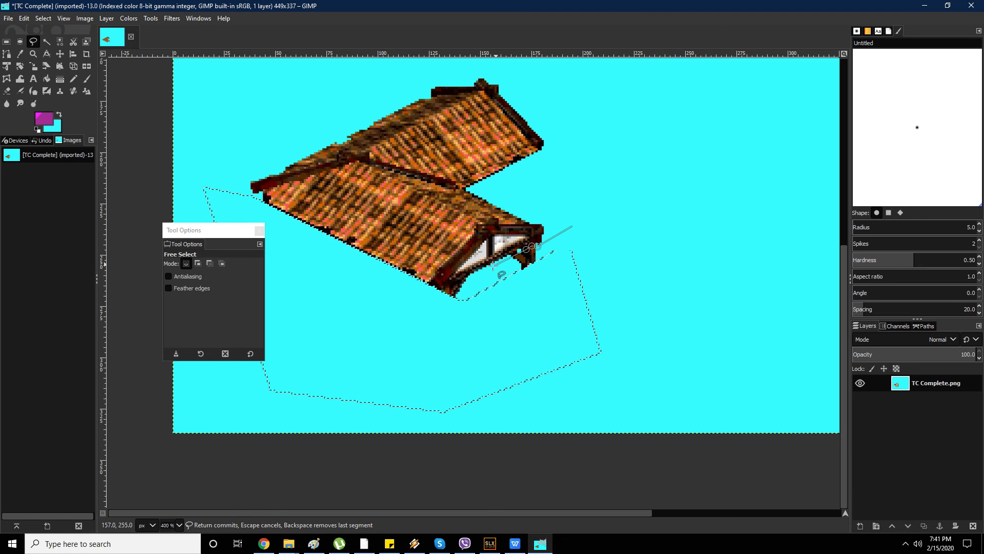
left_click(433, 296)
left_click(464, 316)
left_click(626, 251)
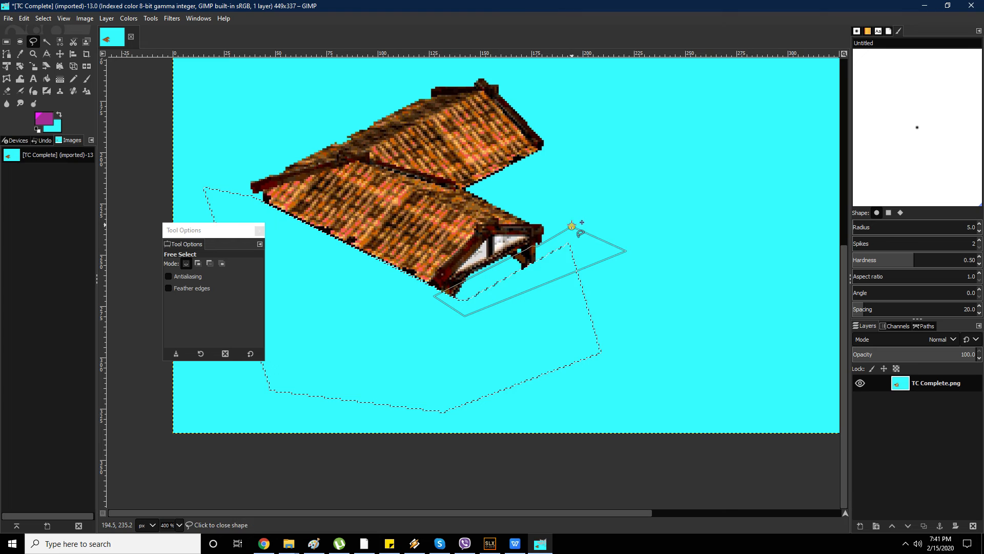
left_click(571, 226)
key("Return")
key("Delete")
key("ctrl+shift+a")
key("r")
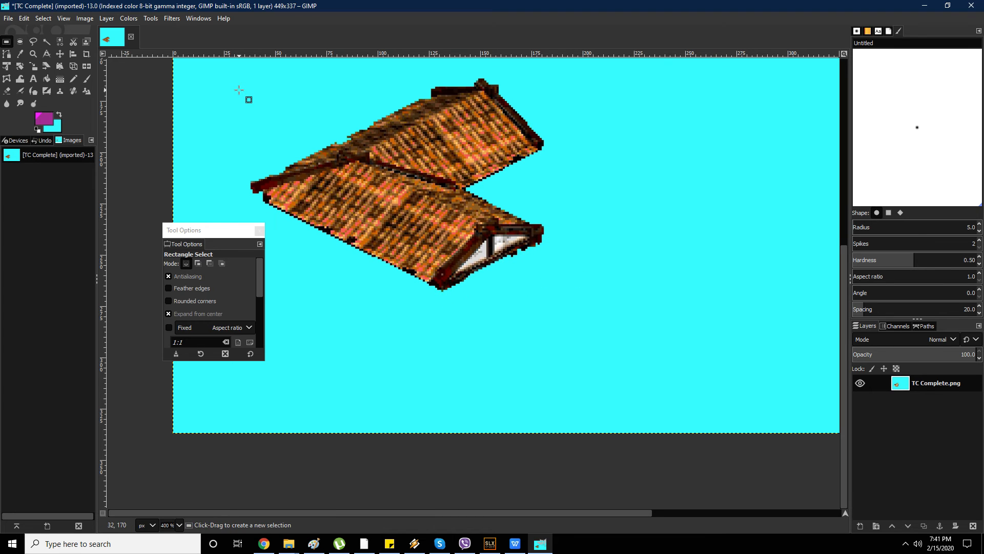
- Overwrite the Left Wing's TC Complete.png with the roof-only image and return to the Castle Age Town Centre folder in File Explorer
left_click(8, 18)
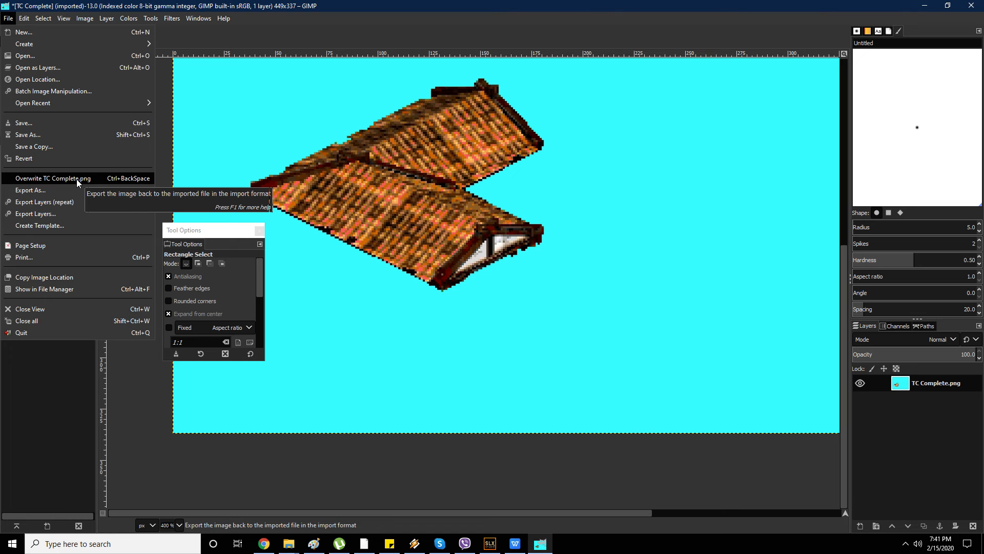
left_click(76, 180)
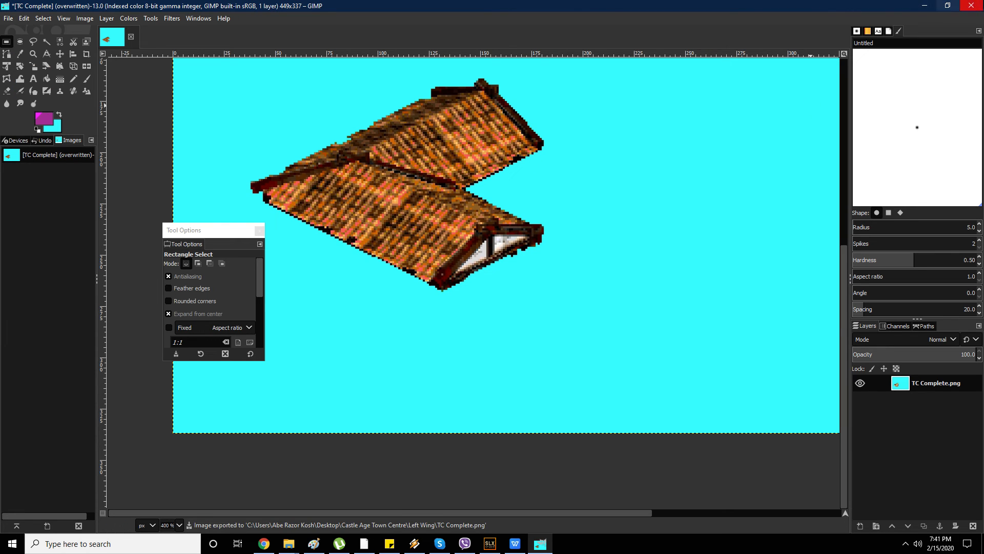
left_click(924, 6)
key("alt+Left")
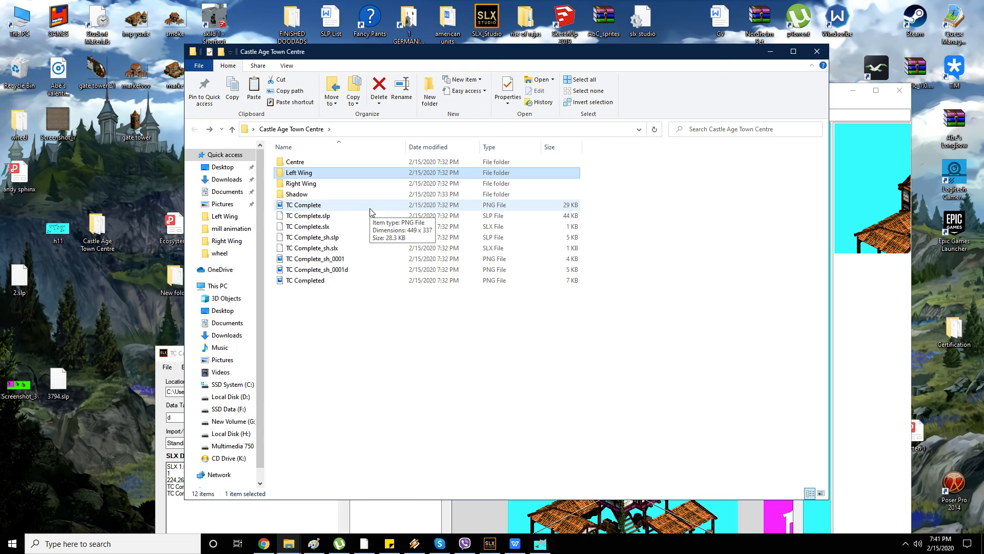
left_click(405, 309)
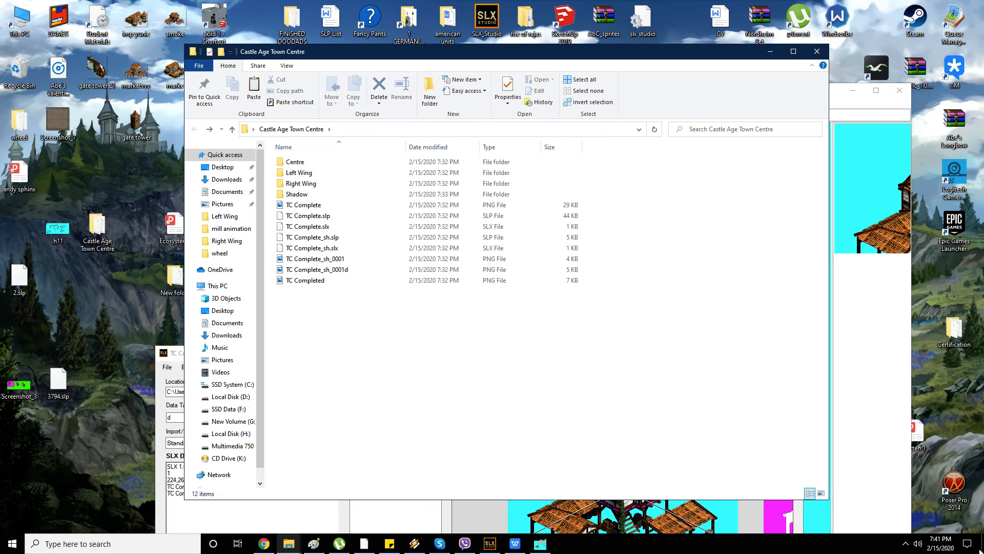
- Switch to Steam and open the Workshop of Age of Empires II (2013) from the game library
left_click(905, 544)
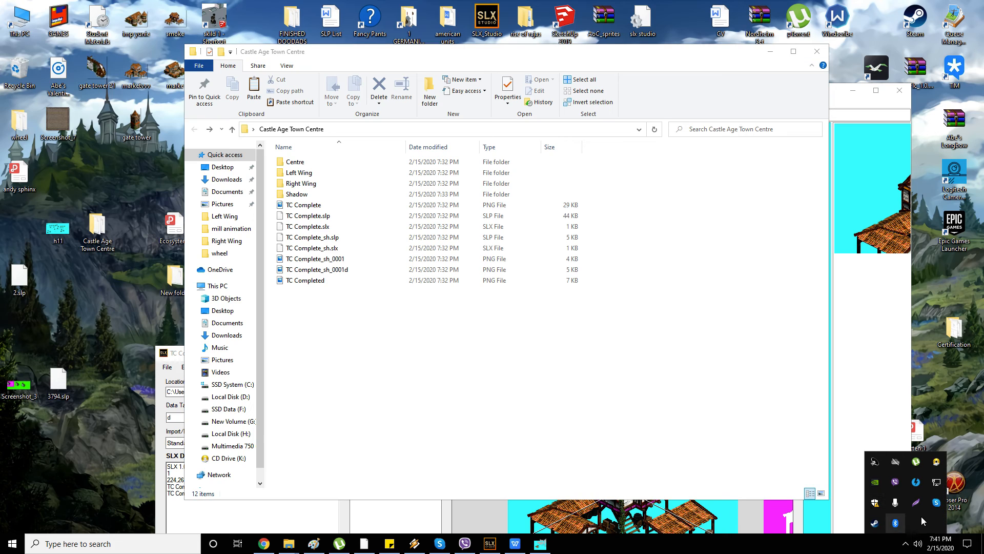
left_click(874, 522)
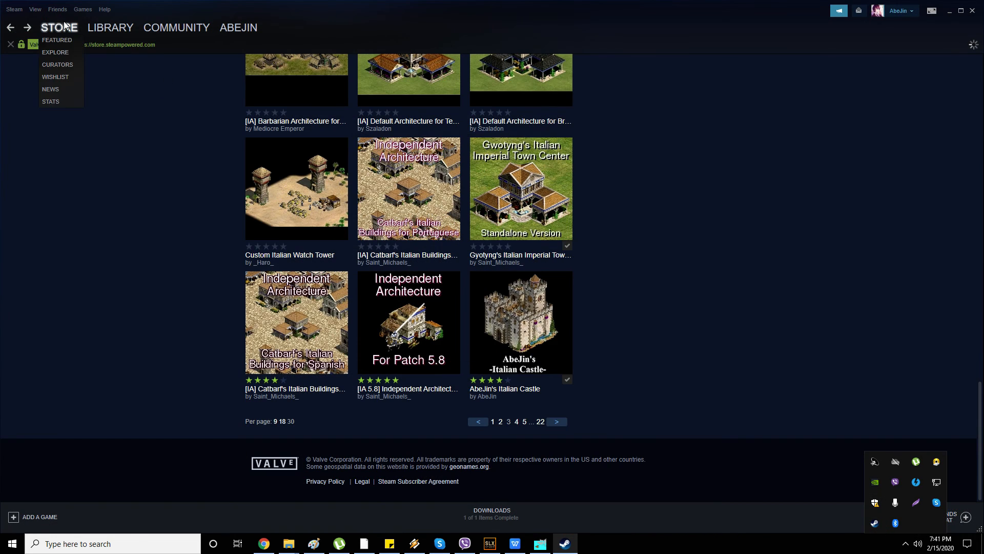
left_click(117, 26)
left_click_drag(72, 161, 76, 140)
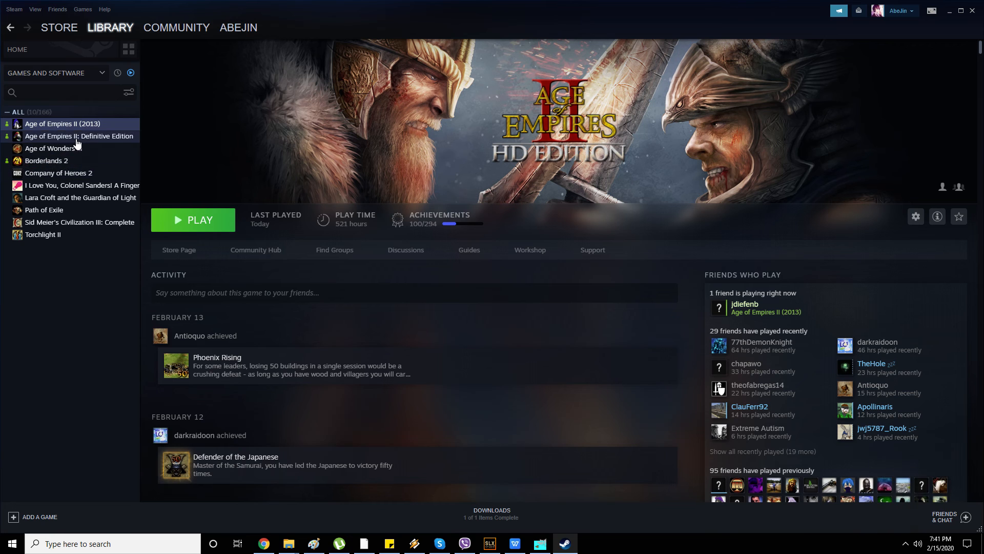
scroll(414, 285, "down", 8)
scroll(448, 306, "up", 10)
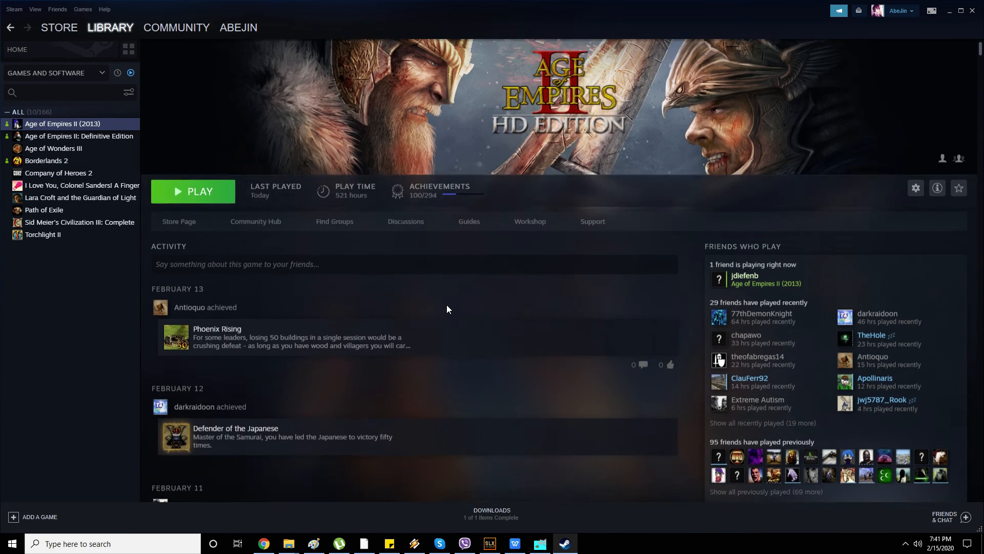
left_click(521, 254)
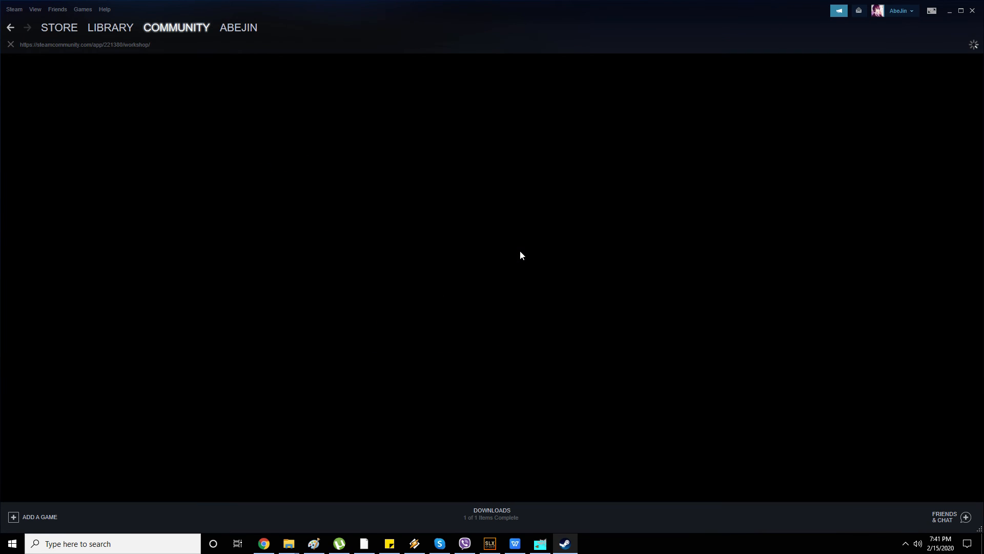
- Open the Mesoamerican Architecture for Mayans WiP mod page and enlarge its building overview and town centre images
scroll(313, 248, "down", 4)
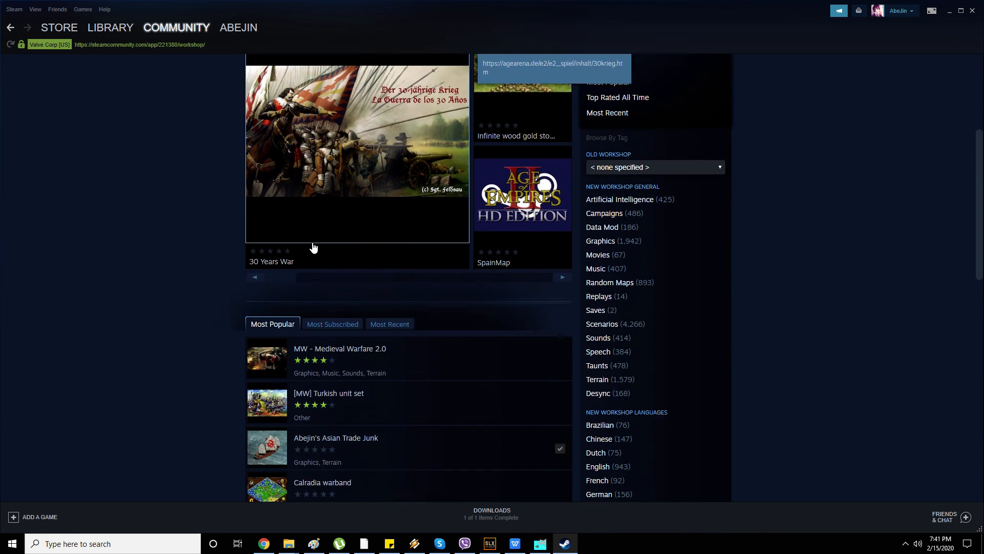
scroll(314, 247, "down", 3)
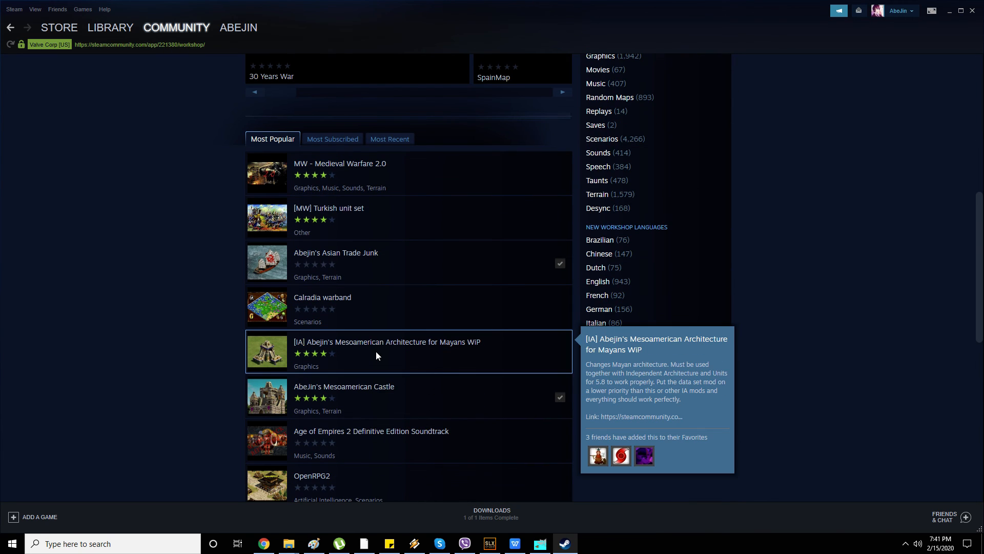
left_click(376, 352)
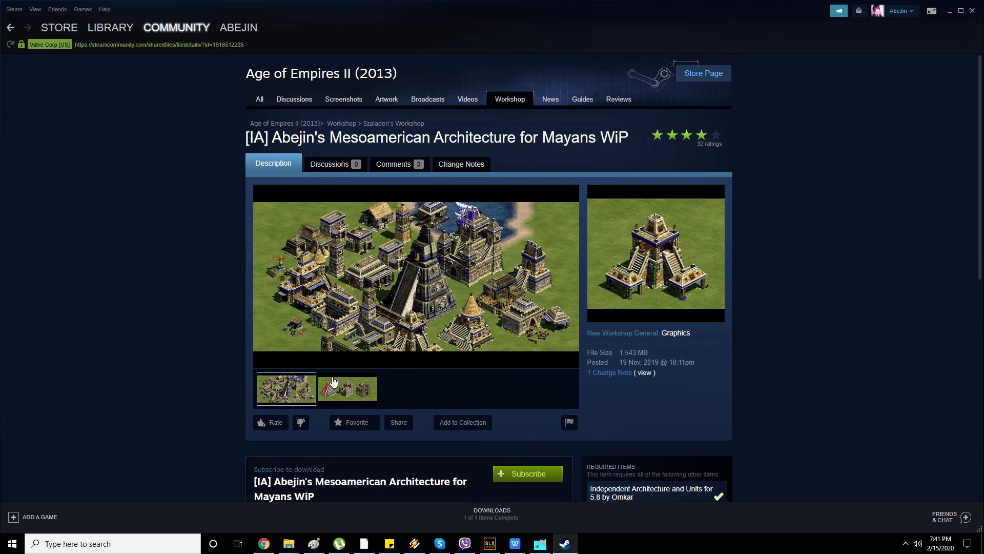
left_click(415, 316)
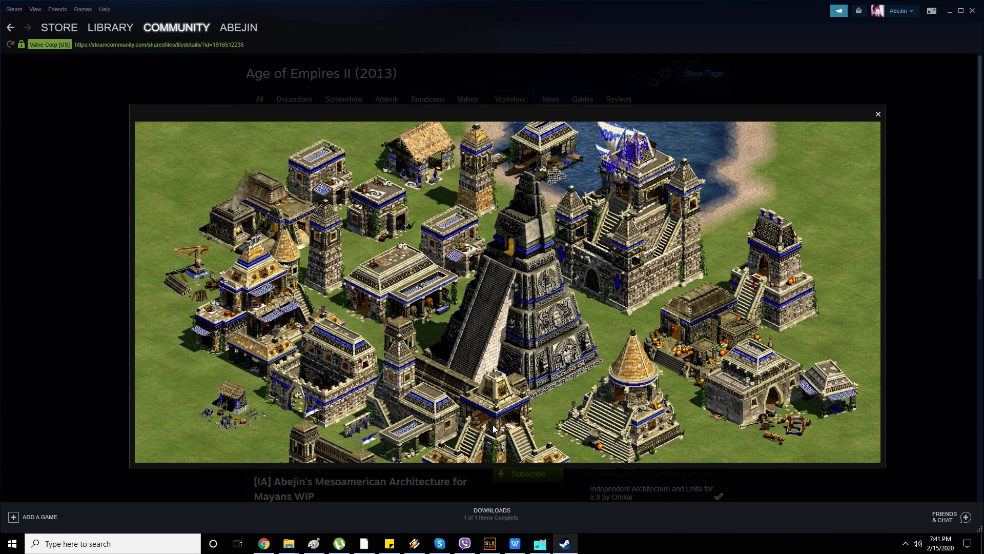
left_click(99, 338)
left_click(672, 264)
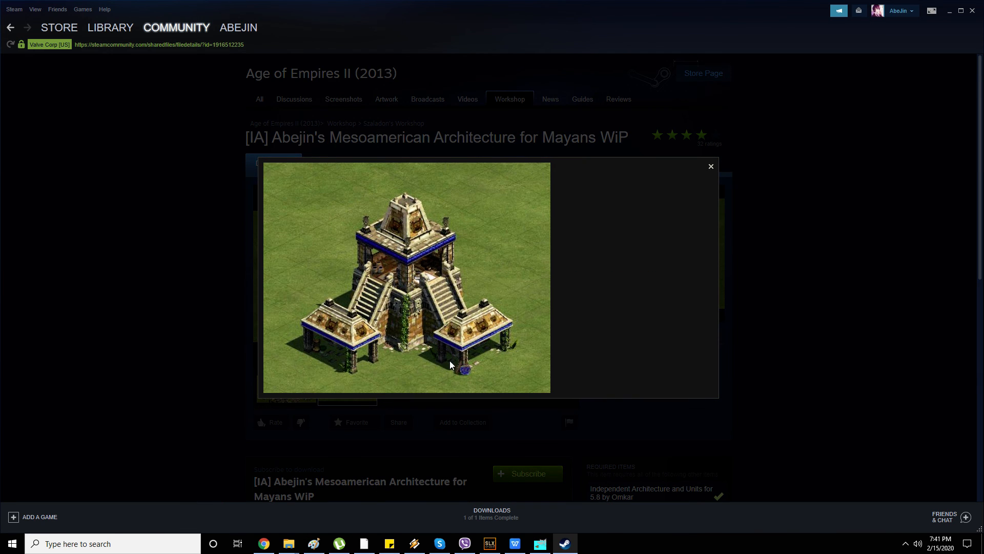